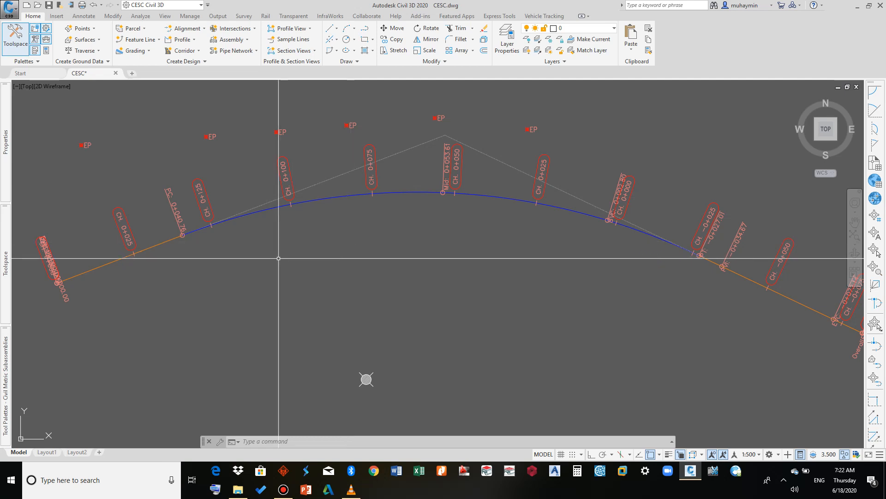
Step: Examine the chainage and geometry point labels along the whole road alignment, from its start through the curve to its end
{"action": "middle_click_drag", "start_coordinate": [266, 261], "coordinate": [250, 262]}
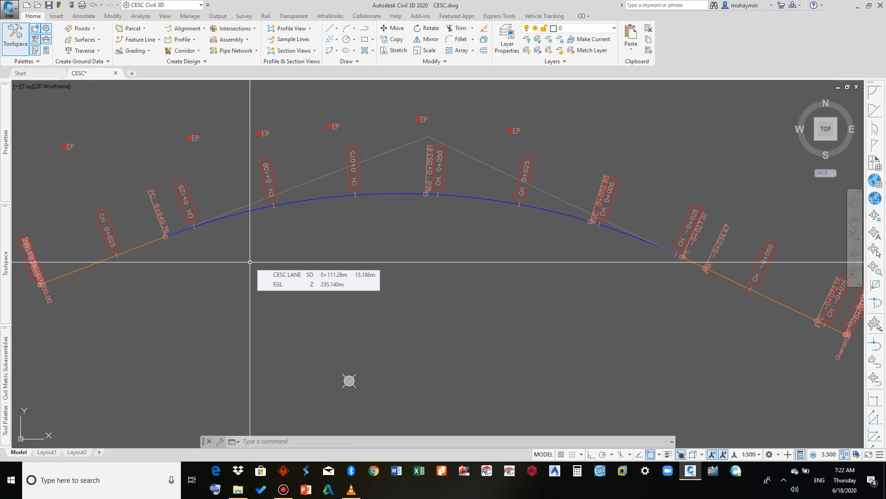
{"action": "mouse_move", "coordinate": [194, 267]}
{"action": "middle_mouse_down"}
{"action": "mouse_move", "coordinate": [192, 253]}
{"action": "mouse_move", "coordinate": [211, 243]}
{"action": "middle_mouse_up"}
{"action": "scroll", "coordinate": [109, 222], "scroll_direction": "up", "scroll_amount": 2}
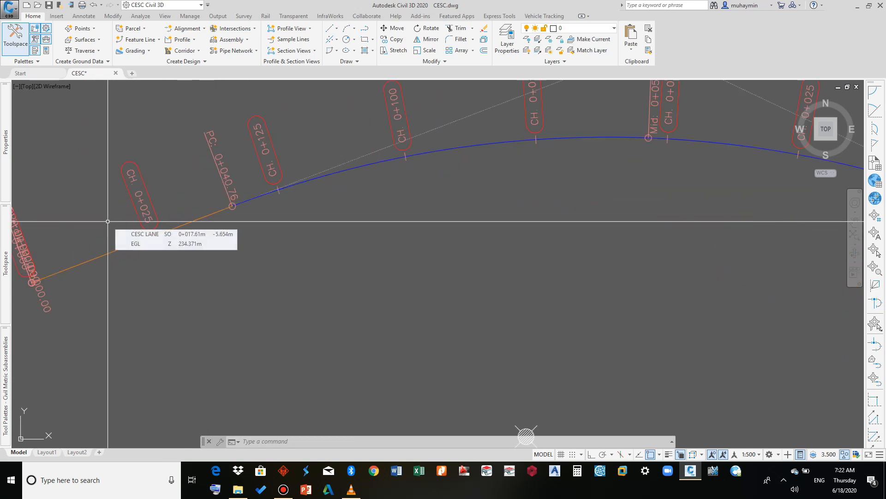
{"action": "middle_click_drag", "start_coordinate": [109, 222], "coordinate": [115, 240]}
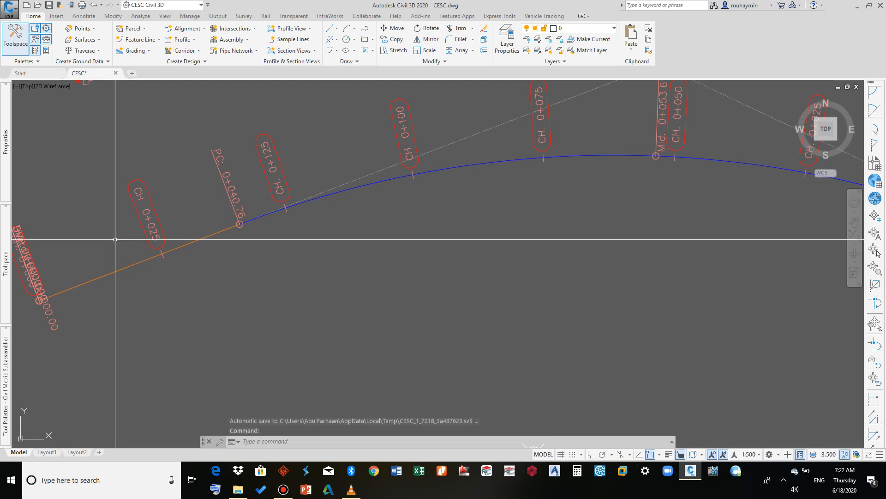
{"action": "scroll", "coordinate": [114, 239], "scroll_direction": "up", "scroll_amount": 2}
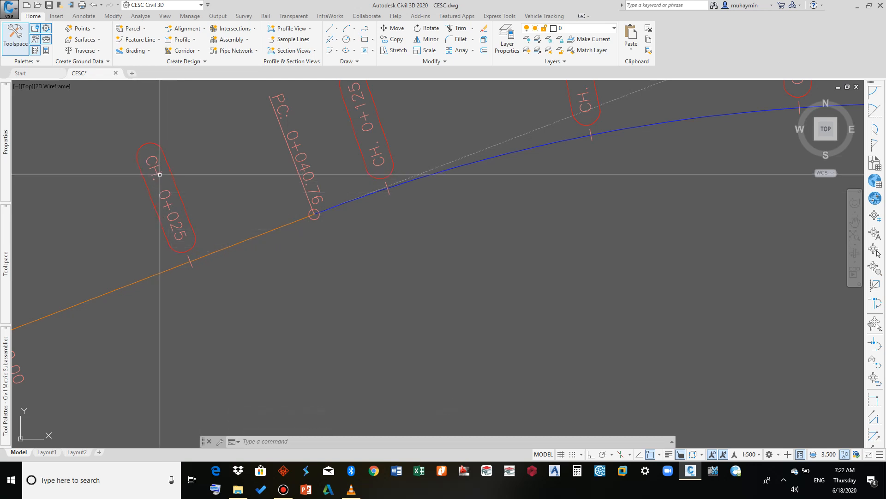
{"action": "scroll", "coordinate": [178, 215], "scroll_direction": "down", "scroll_amount": 4}
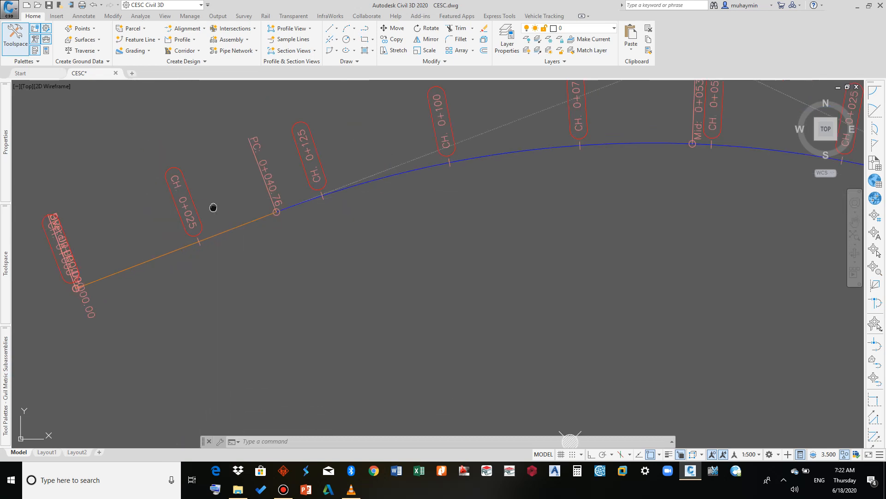
{"action": "middle_click_drag", "start_coordinate": [184, 234], "coordinate": [158, 242]}
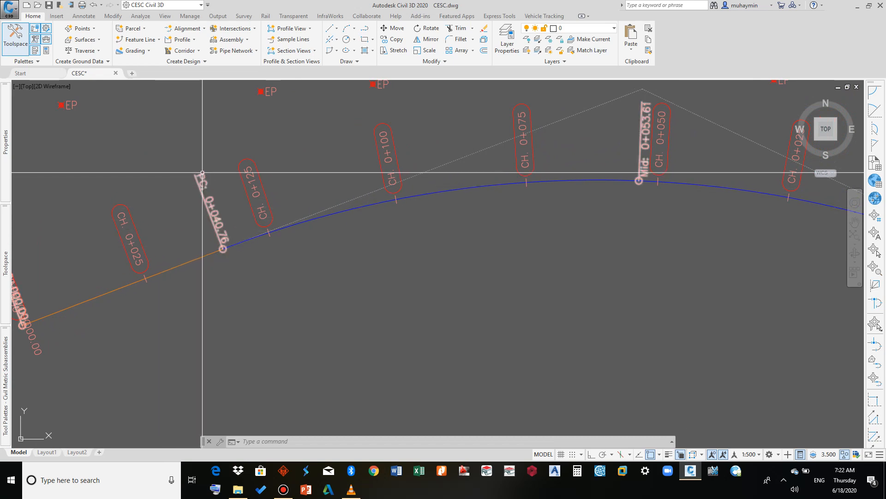
{"action": "middle_click_drag", "start_coordinate": [210, 176], "coordinate": [187, 174]}
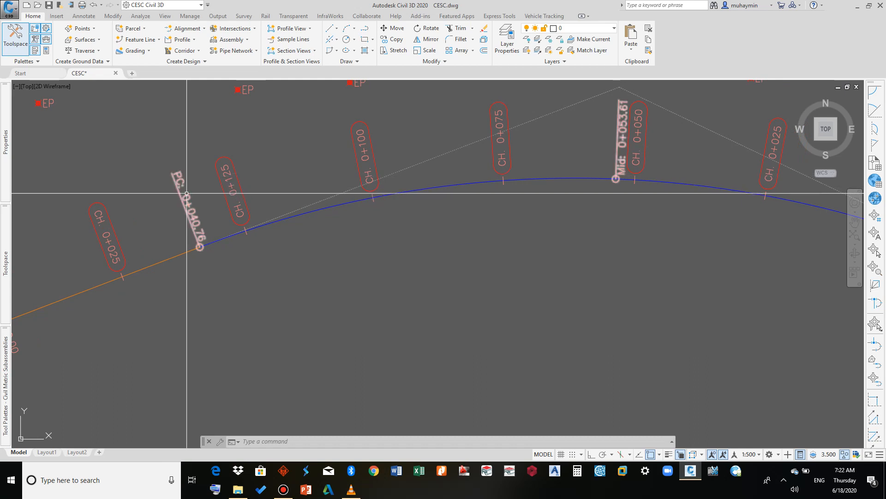
{"action": "mouse_move", "coordinate": [610, 151]}
{"action": "middle_mouse_down"}
{"action": "mouse_move", "coordinate": [597, 159]}
{"action": "mouse_move", "coordinate": [216, 156]}
{"action": "middle_mouse_up"}
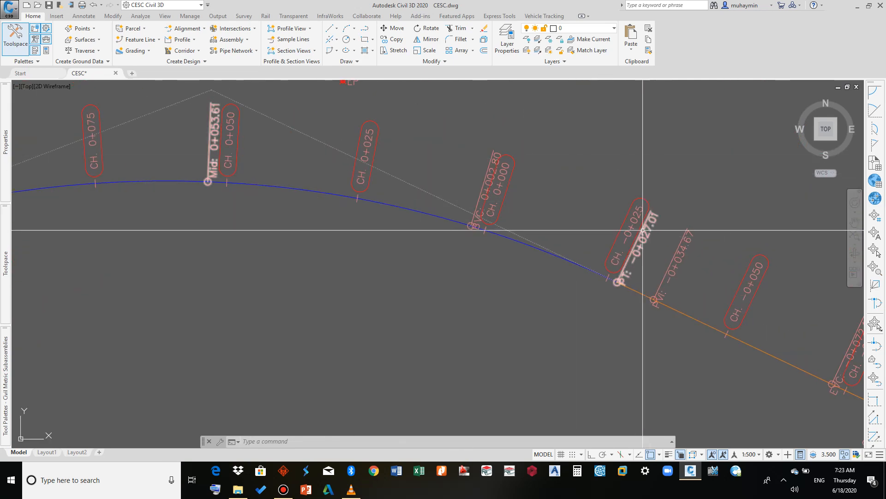
{"action": "middle_click_drag", "start_coordinate": [544, 218], "coordinate": [432, 212]}
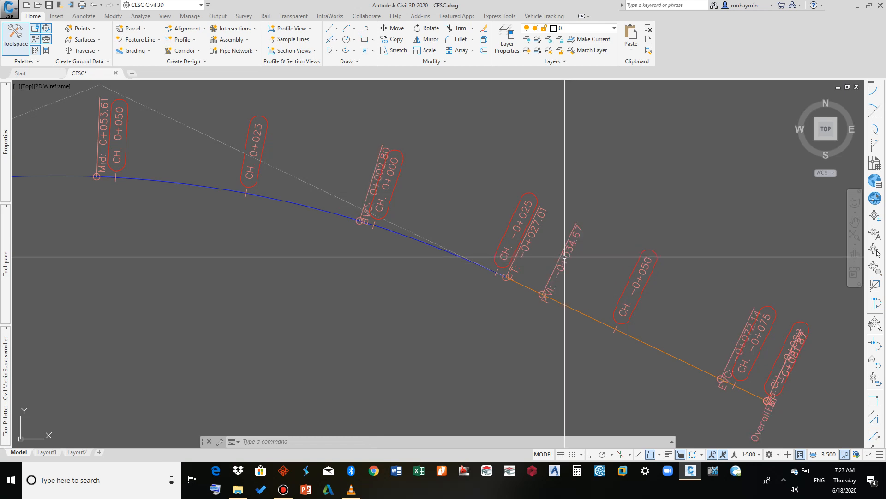
{"action": "middle_click_drag", "start_coordinate": [571, 257], "coordinate": [546, 250]}
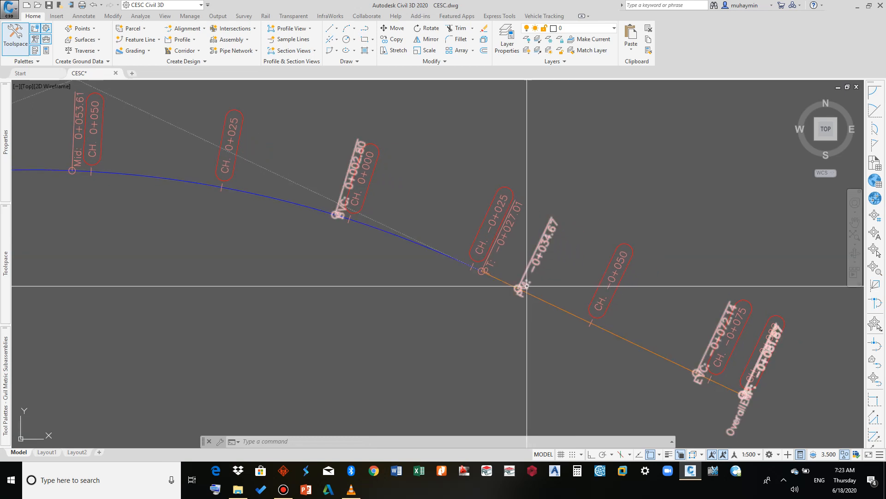
{"action": "middle_click_drag", "start_coordinate": [544, 281], "coordinate": [465, 257]}
{"action": "scroll", "coordinate": [620, 352], "scroll_direction": "down", "scroll_amount": 5}
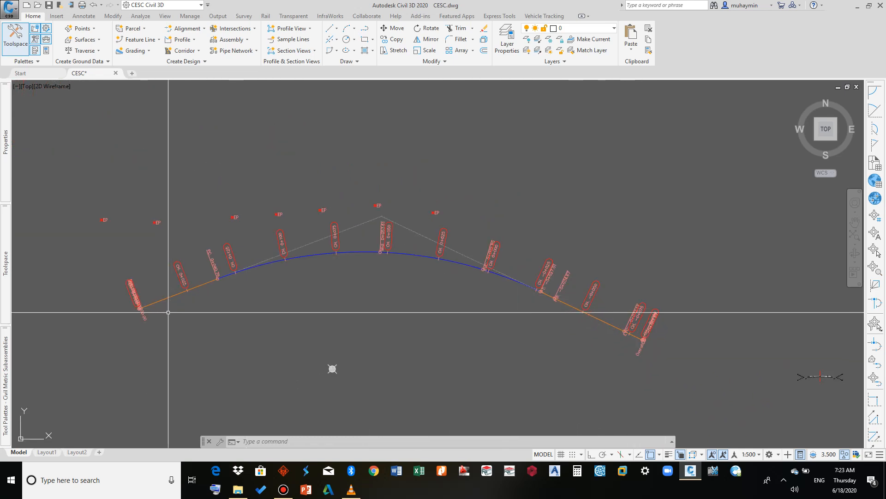
{"action": "scroll", "coordinate": [168, 300], "scroll_direction": "up", "scroll_amount": 2}
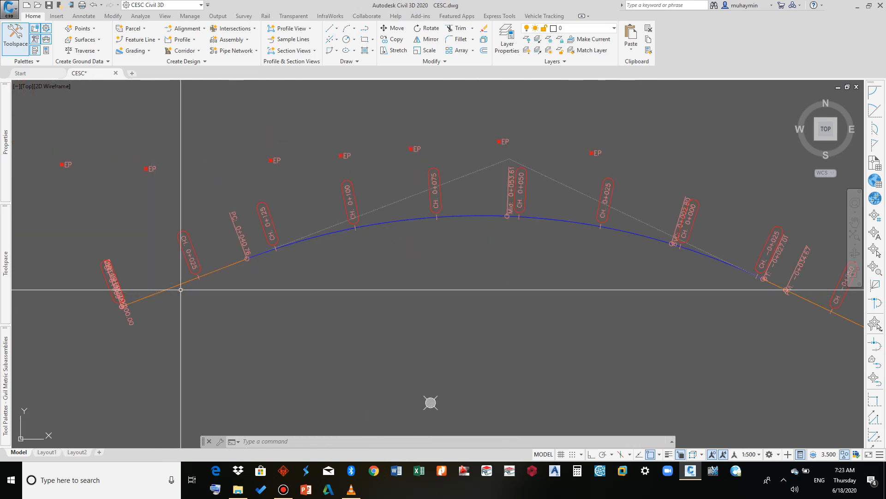
{"action": "middle_click_drag", "start_coordinate": [309, 242], "coordinate": [249, 248]}
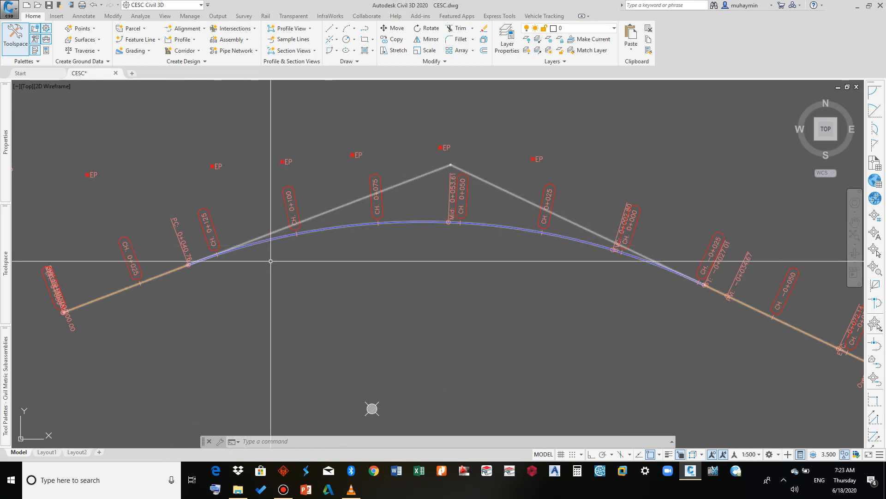
Step: Open the alignment properties of CESC LANE, review its general information and bring up its station control settings
{"action": "left_click", "coordinate": [339, 225]}
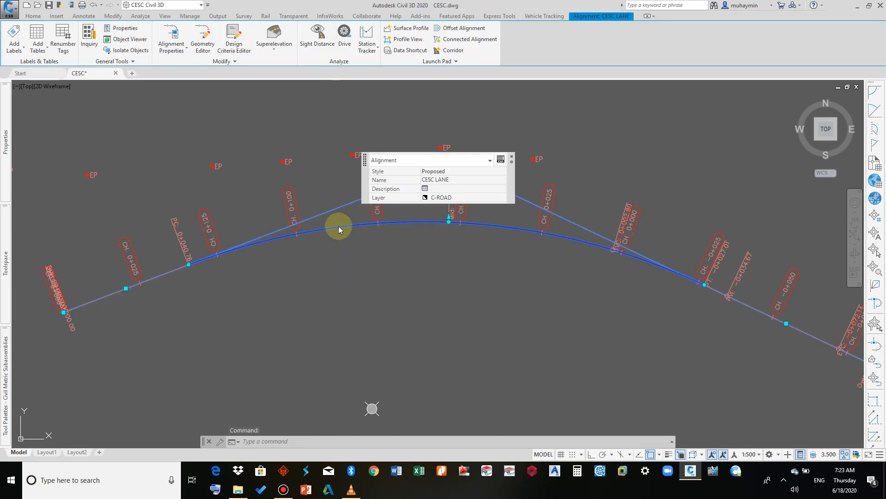
{"action": "right_click", "coordinate": [339, 225]}
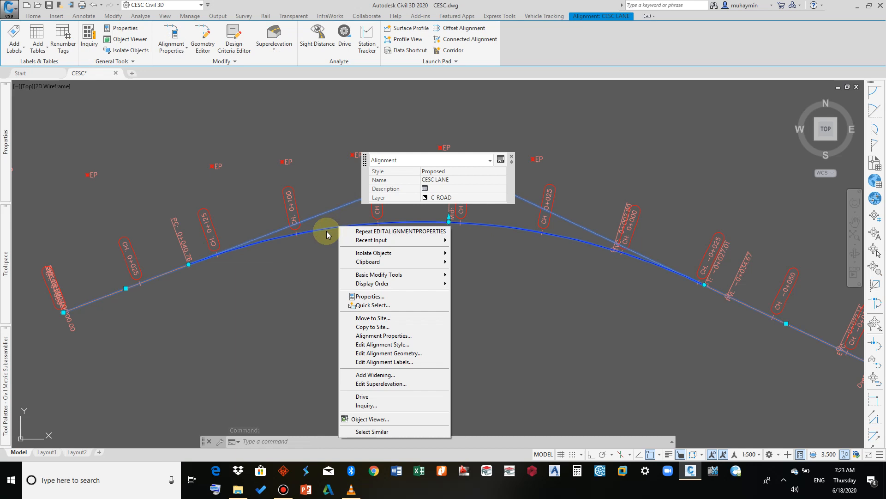
{"action": "left_click", "coordinate": [391, 336]}
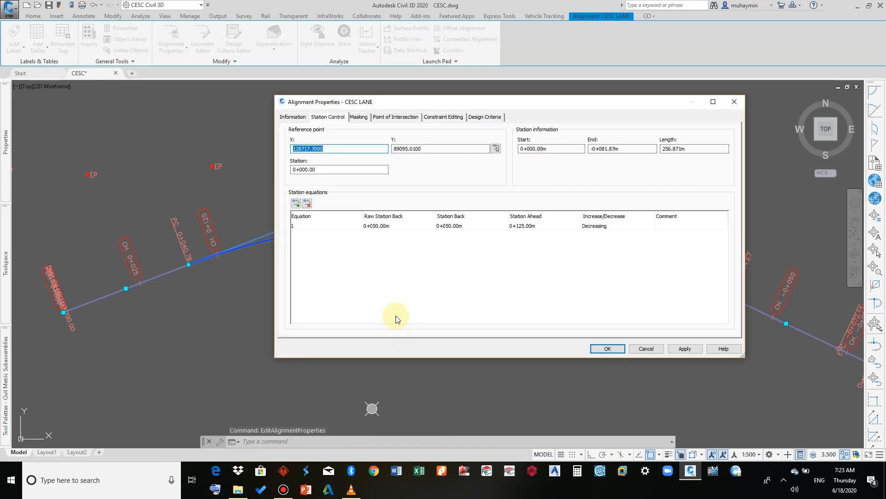
{"action": "left_click", "coordinate": [302, 119]}
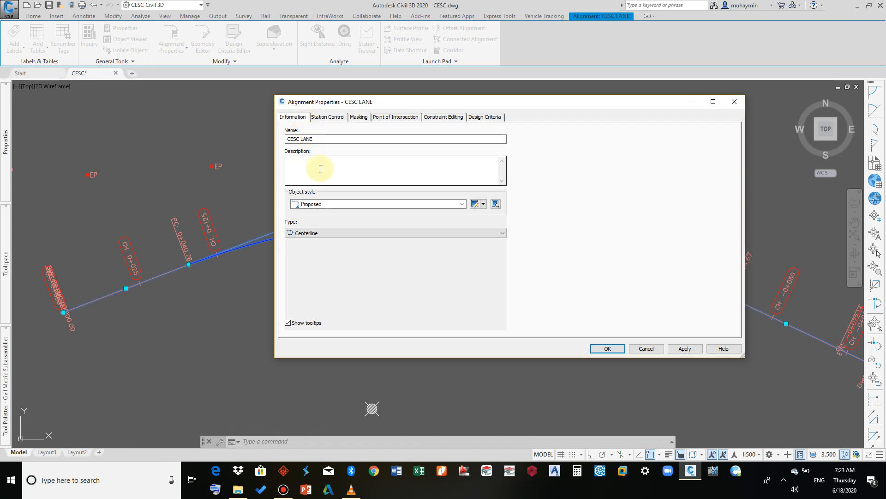
{"action": "left_click", "coordinate": [326, 118]}
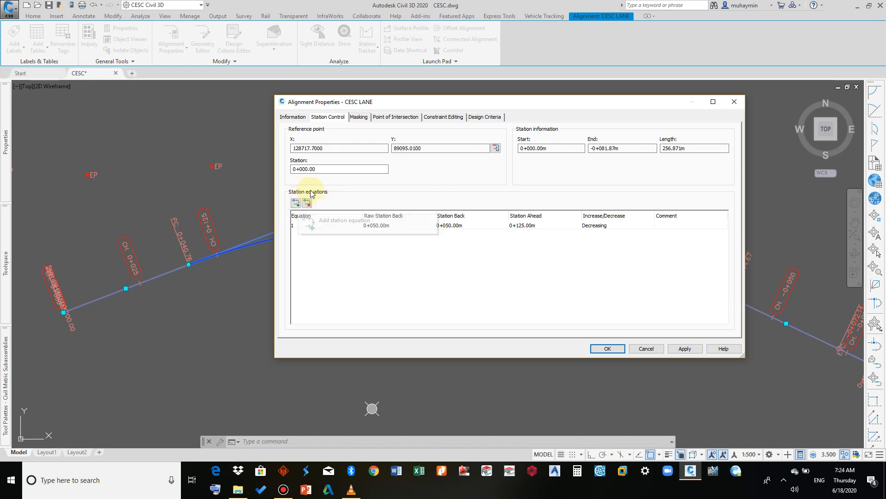
Step: Add a station equation to the CESC LANE alignment at station 100 along the baseline, accepting the modification warning
{"action": "left_click", "coordinate": [296, 204]}
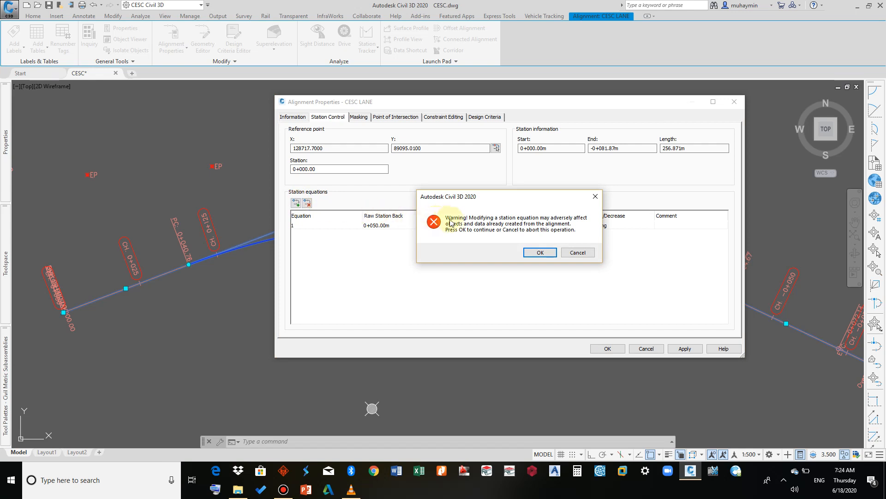
{"action": "left_click", "coordinate": [549, 255]}
{"action": "left_click", "coordinate": [296, 203]}
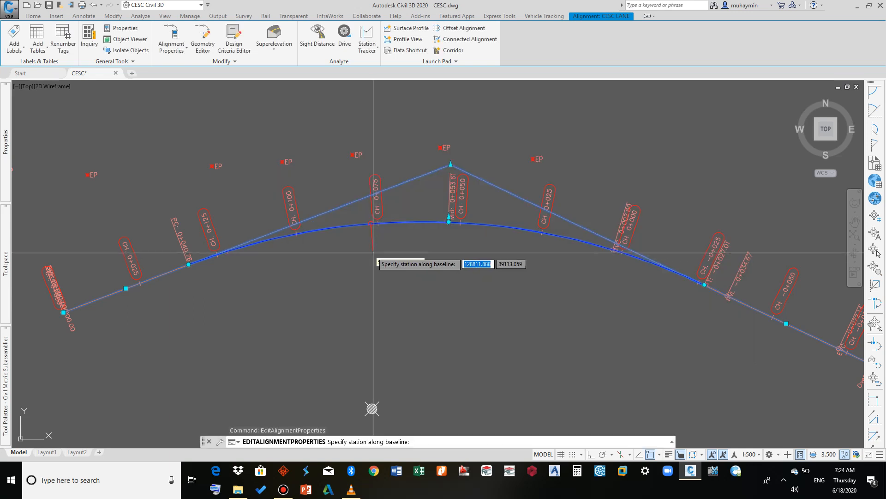
{"action": "scroll", "coordinate": [290, 279], "scroll_direction": "up", "scroll_amount": 2}
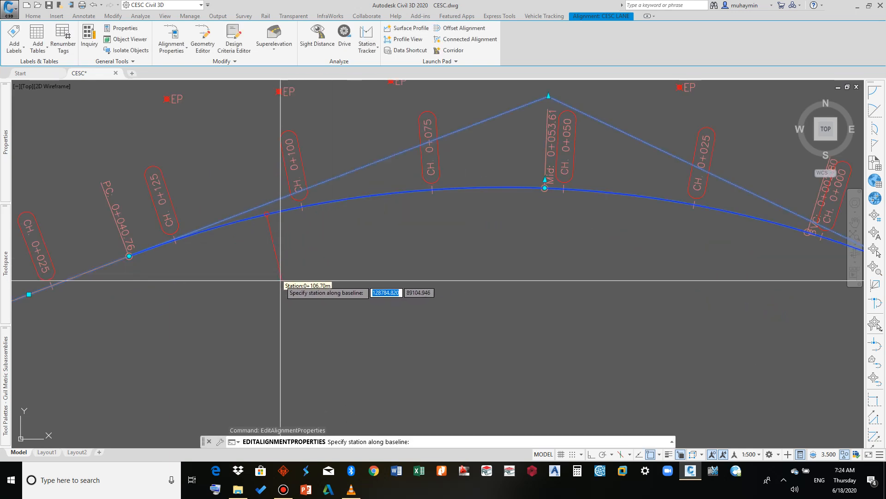
{"action": "mouse_move", "coordinate": [222, 298]}
{"action": "middle_mouse_down"}
{"action": "mouse_move", "coordinate": [336, 275]}
{"action": "mouse_move", "coordinate": [303, 284]}
{"action": "middle_mouse_up"}
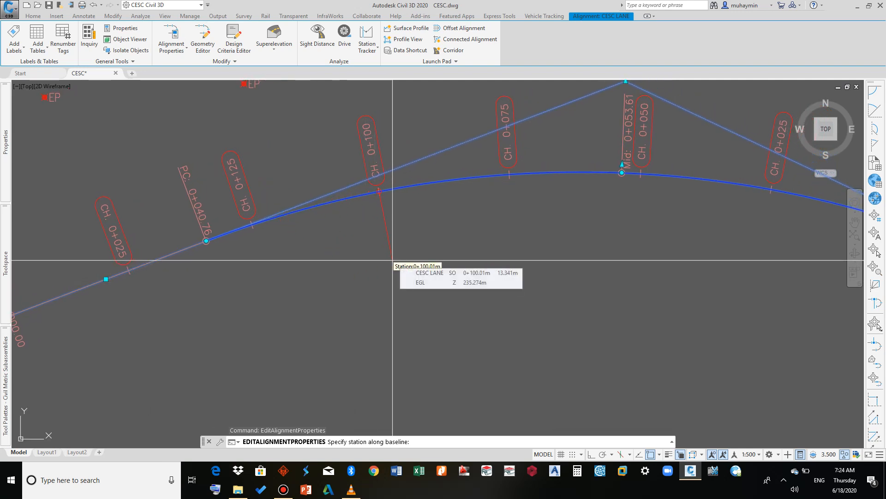
{"action": "type", "text": "100"}
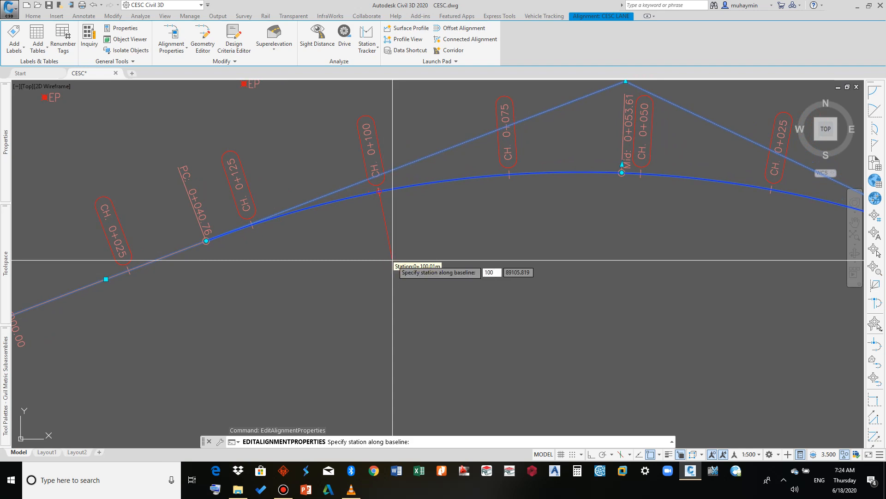
{"action": "key", "text": "Return"}
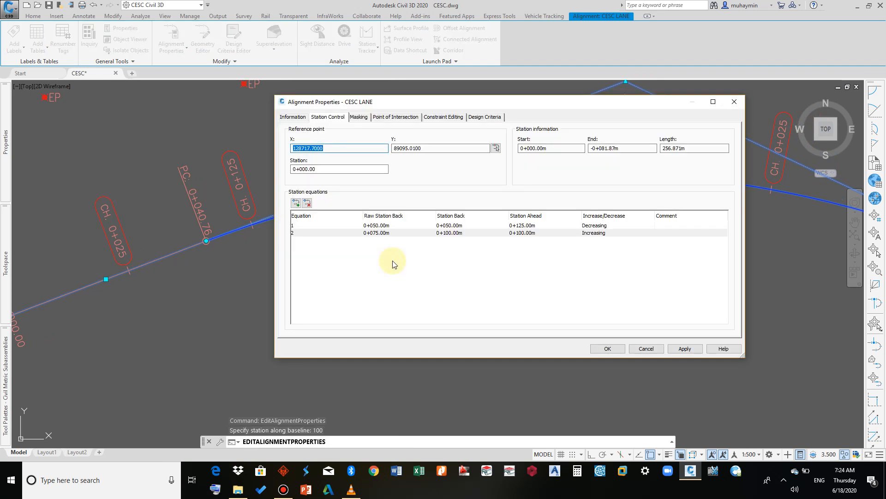
Step: Delete the decreasing station equation at raw station 0+050.00m, accepting the modification warning
{"action": "left_click", "coordinate": [344, 225]}
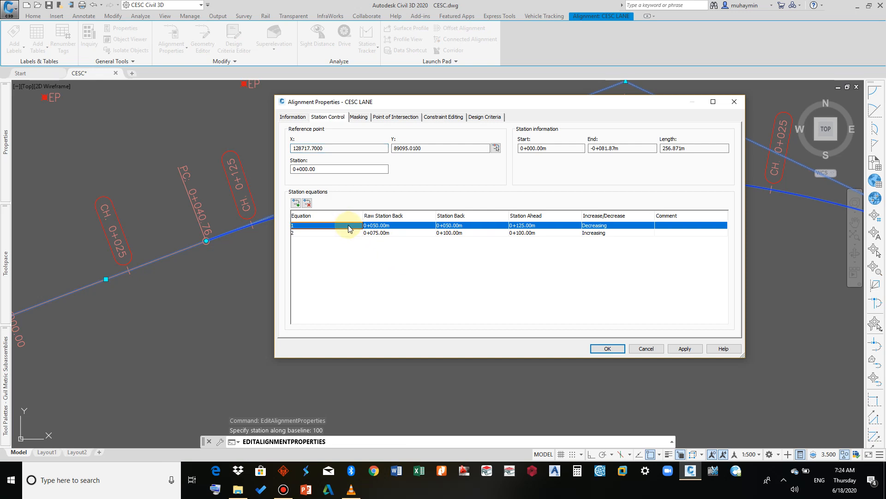
{"action": "left_click", "coordinate": [307, 203]}
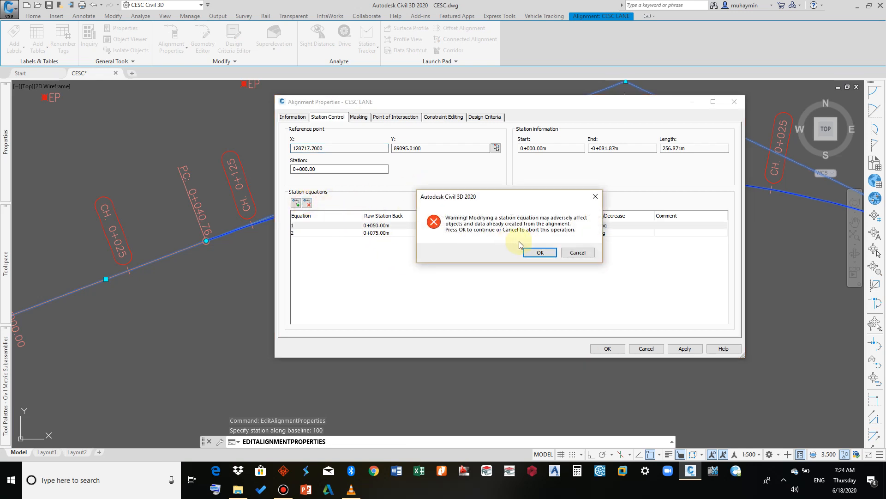
{"action": "left_click", "coordinate": [531, 252]}
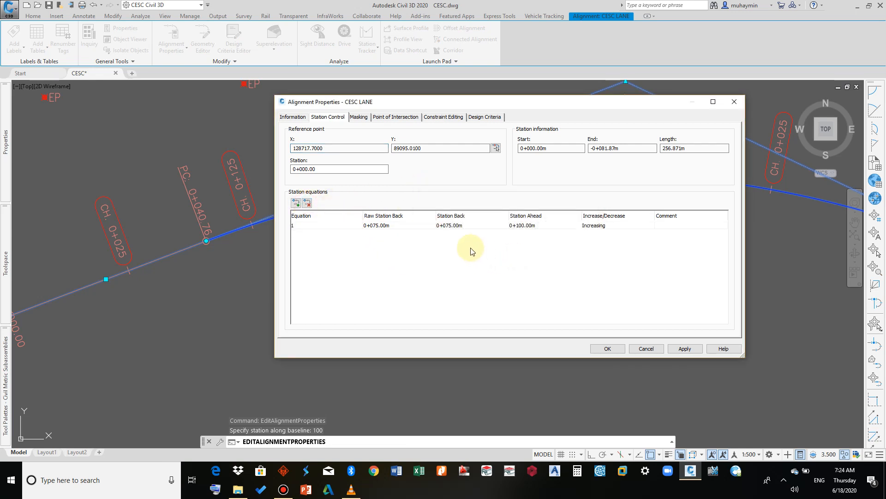
Step: Set the remaining station equation's raw station back to 100 and accept the modification warning
{"action": "left_click", "coordinate": [386, 226]}
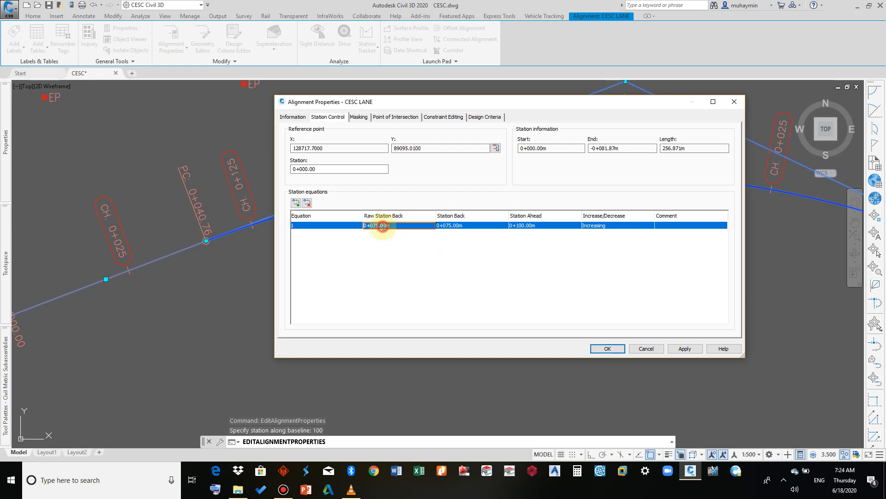
{"action": "left_click", "coordinate": [383, 225]}
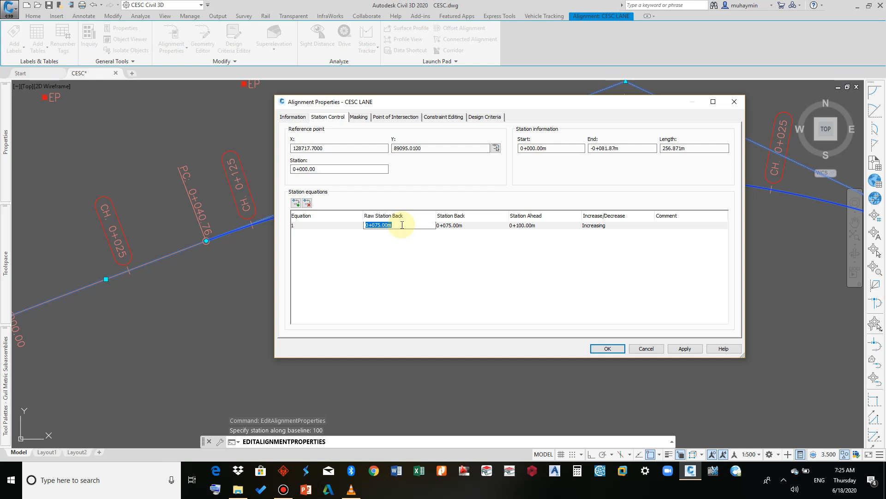
{"action": "type", "text": "100"}
{"action": "key", "text": "Return"}
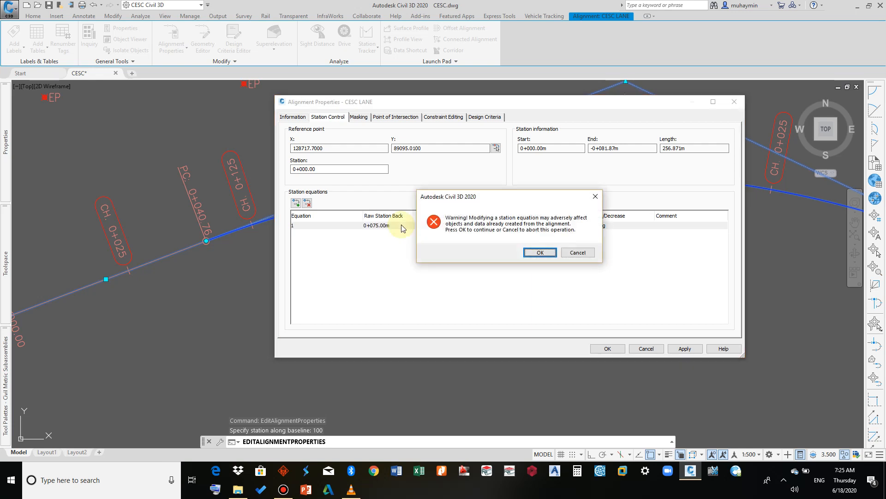
{"action": "left_click", "coordinate": [539, 253]}
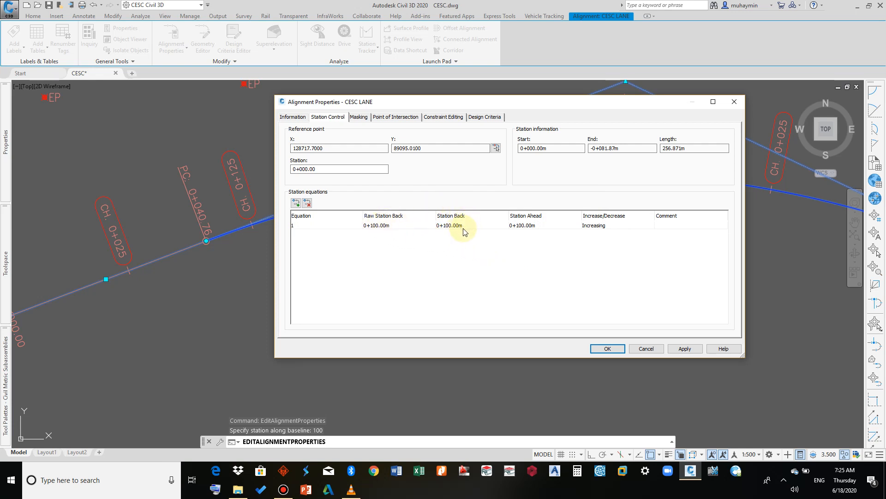
Step: Set the station equation's station ahead value to 150 and confirm the change
{"action": "left_click", "coordinate": [531, 226]}
{"action": "left_click", "coordinate": [531, 226]}
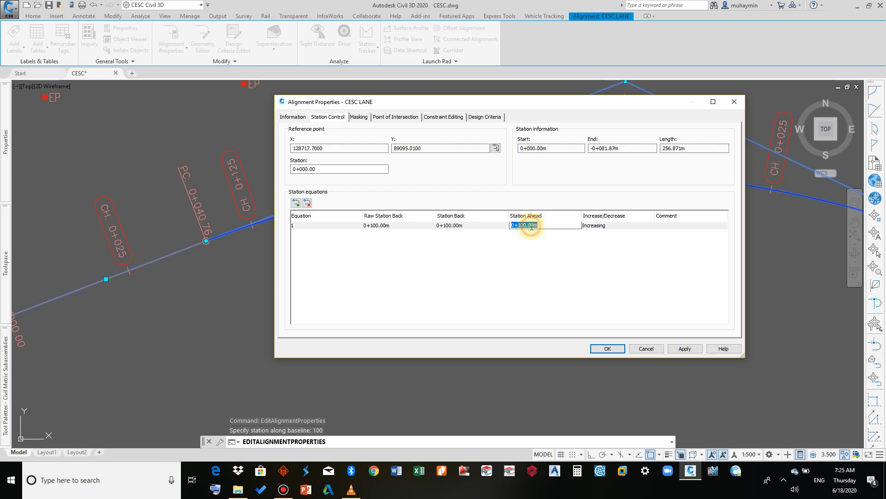
{"action": "type", "text": "150"}
{"action": "left_click", "coordinate": [538, 247]}
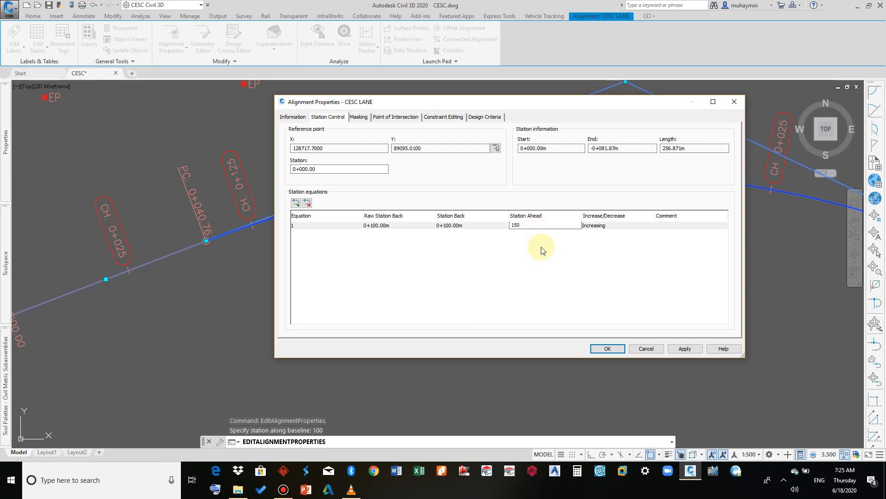
{"action": "left_click", "coordinate": [541, 252]}
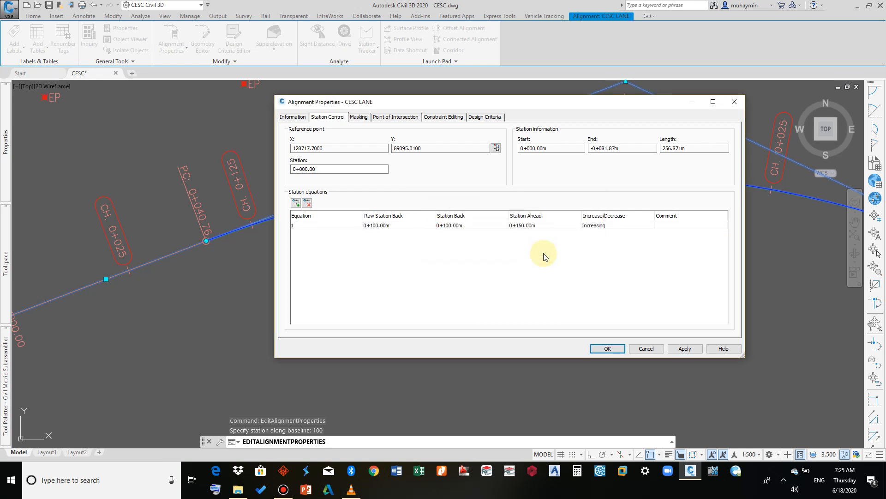
Step: Set the station equation's direction to Decreasing and confirm the alignment properties
{"action": "left_click", "coordinate": [605, 227]}
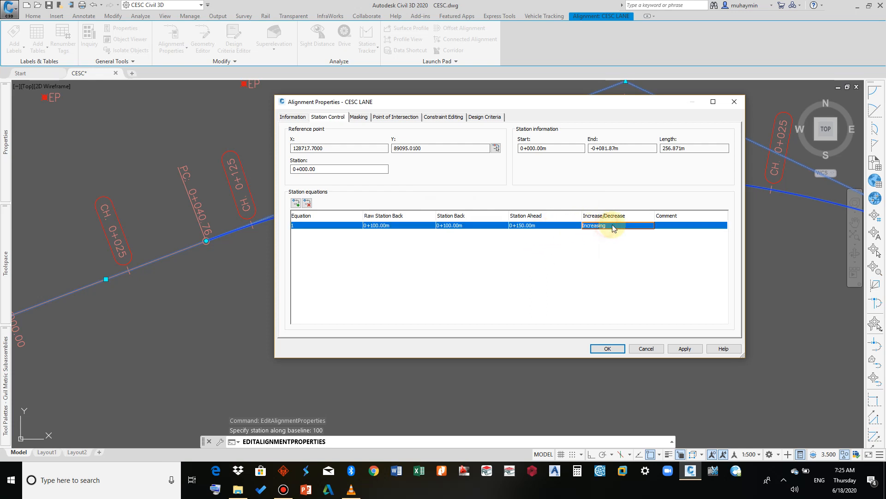
{"action": "left_click", "coordinate": [612, 226]}
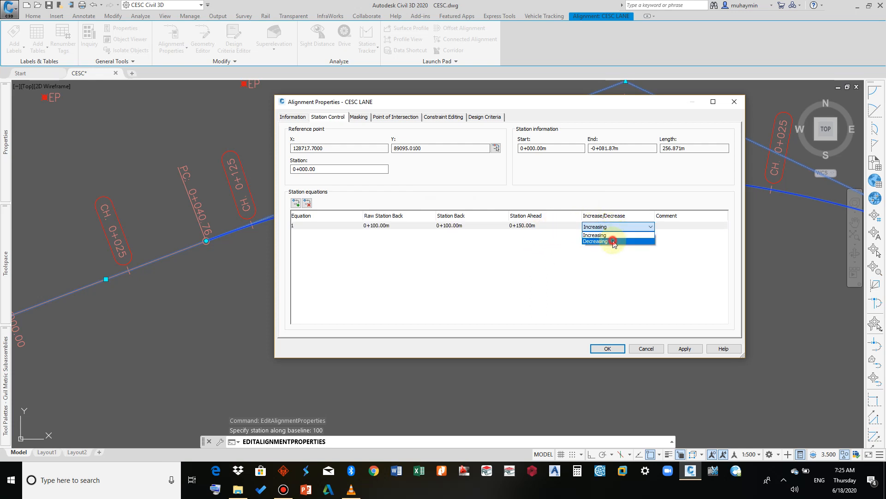
{"action": "left_click", "coordinate": [614, 241]}
{"action": "left_click", "coordinate": [553, 253]}
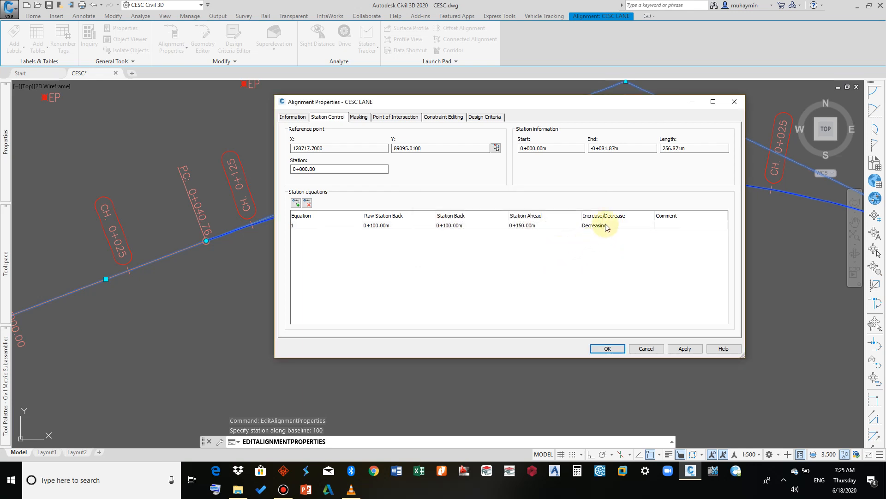
{"action": "left_click", "coordinate": [620, 347]}
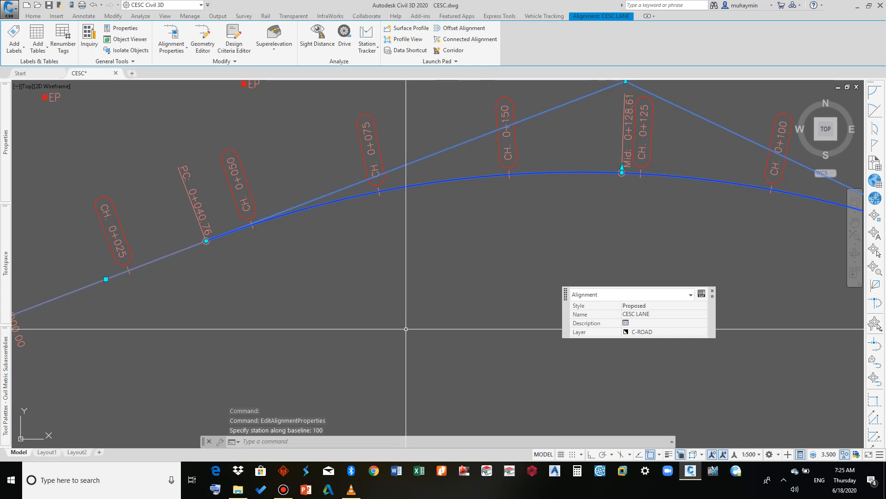
Step: Examine the chainage labels along the whole CESC LANE alignment, from its start to its end point, and deselect the alignment
{"action": "scroll", "coordinate": [108, 342], "scroll_direction": "down", "scroll_amount": 2}
{"action": "middle_click_drag", "start_coordinate": [108, 342], "coordinate": [203, 329]}
{"action": "scroll", "coordinate": [166, 326], "scroll_direction": "up", "scroll_amount": 2}
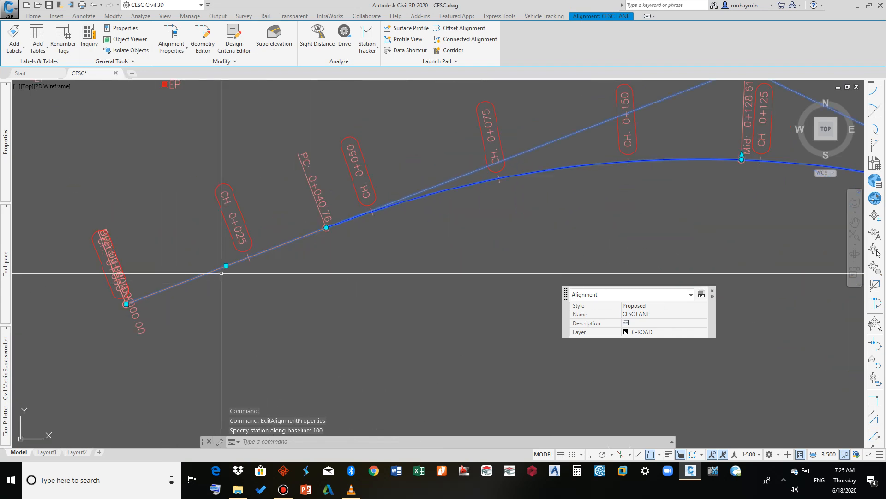
{"action": "middle_click_drag", "start_coordinate": [249, 246], "coordinate": [165, 312]}
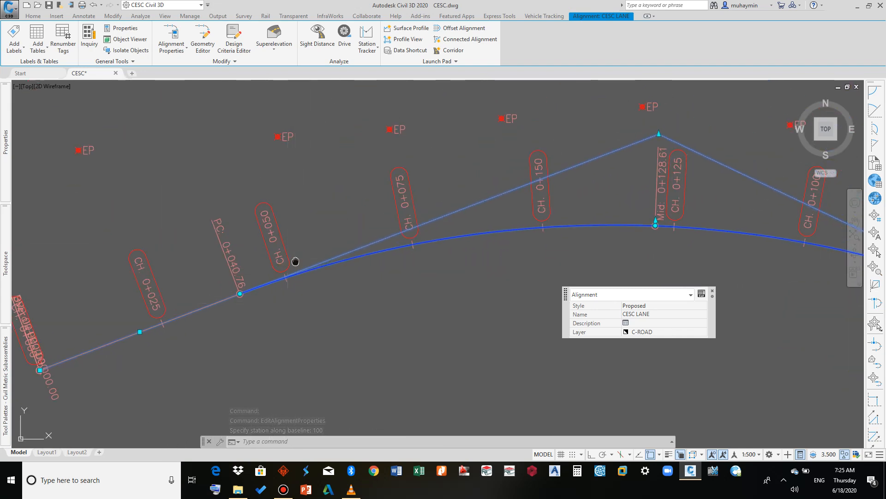
{"action": "middle_click_drag", "start_coordinate": [293, 261], "coordinate": [162, 320]}
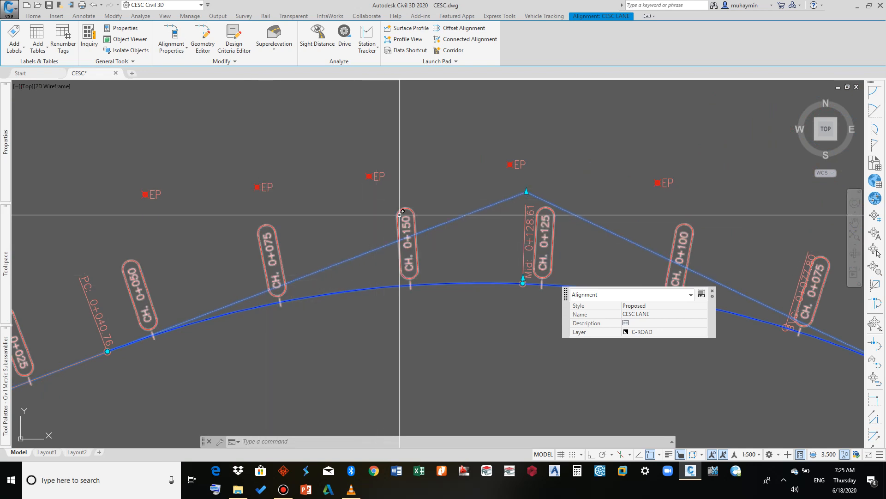
{"action": "middle_click_drag", "start_coordinate": [428, 252], "coordinate": [415, 253]}
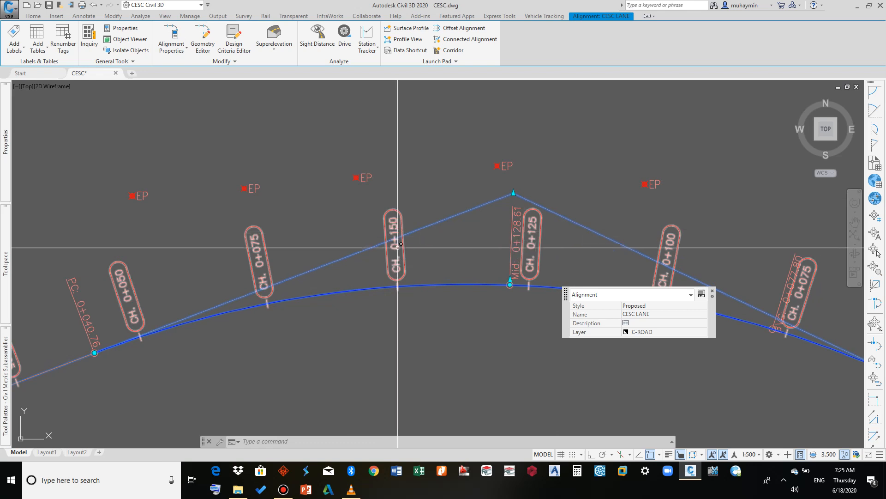
{"action": "mouse_move", "coordinate": [396, 236]}
{"action": "middle_mouse_down"}
{"action": "mouse_move", "coordinate": [286, 241]}
{"action": "mouse_move", "coordinate": [213, 212]}
{"action": "middle_mouse_up"}
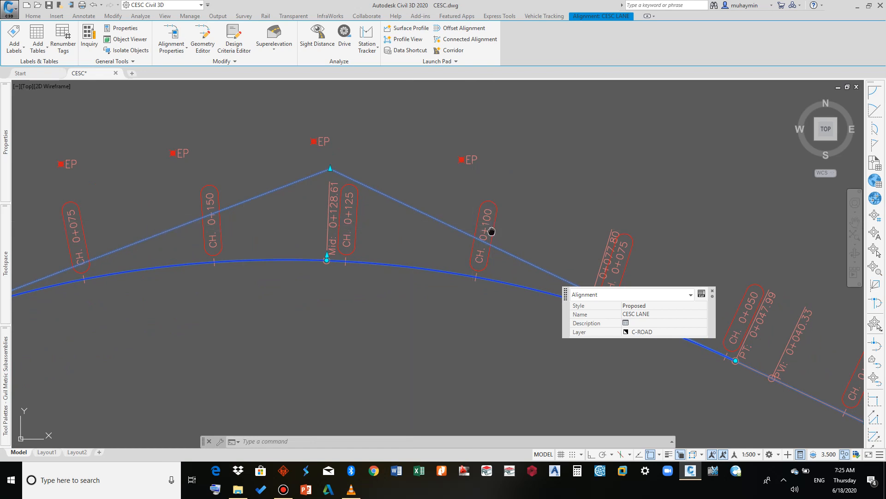
{"action": "middle_click_drag", "start_coordinate": [491, 231], "coordinate": [350, 212]}
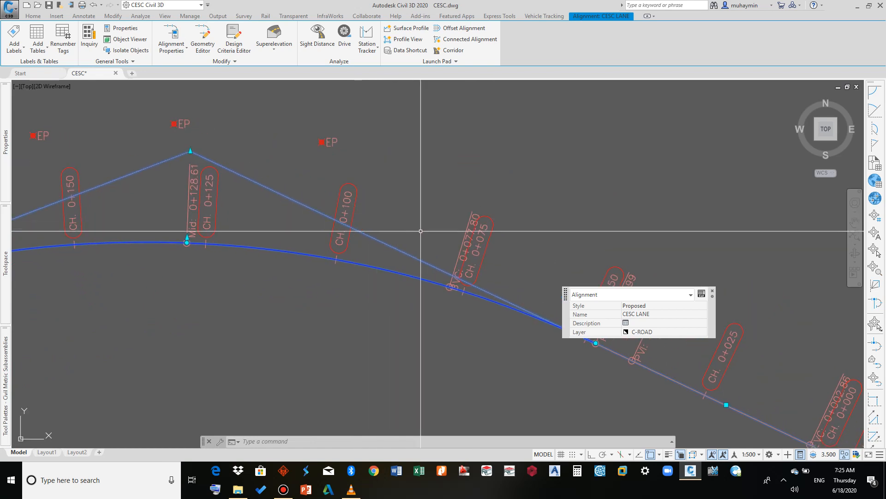
{"action": "scroll", "coordinate": [459, 245], "scroll_direction": "down", "scroll_amount": 2}
{"action": "middle_click_drag", "start_coordinate": [465, 248], "coordinate": [330, 202]}
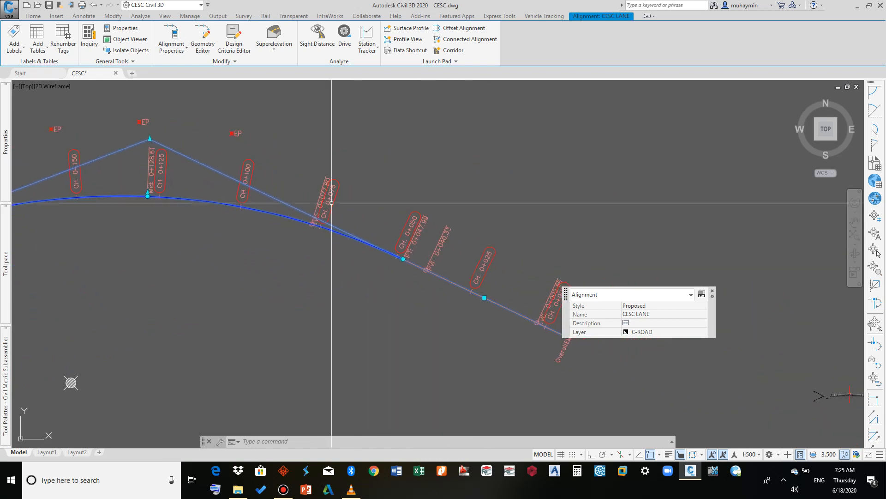
{"action": "scroll", "coordinate": [489, 261], "scroll_direction": "down", "scroll_amount": 2}
{"action": "middle_click_drag", "start_coordinate": [494, 263], "coordinate": [455, 253]}
{"action": "scroll", "coordinate": [515, 295], "scroll_direction": "up", "scroll_amount": 6}
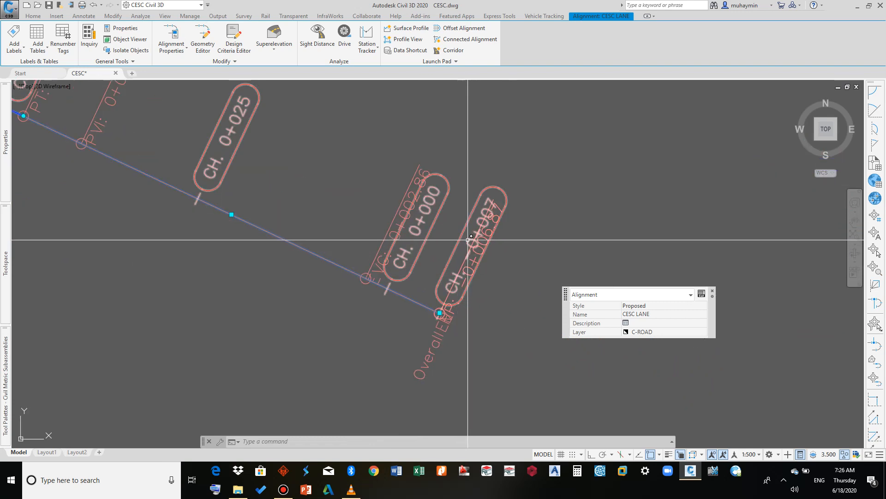
{"action": "scroll", "coordinate": [469, 236], "scroll_direction": "down", "scroll_amount": 5}
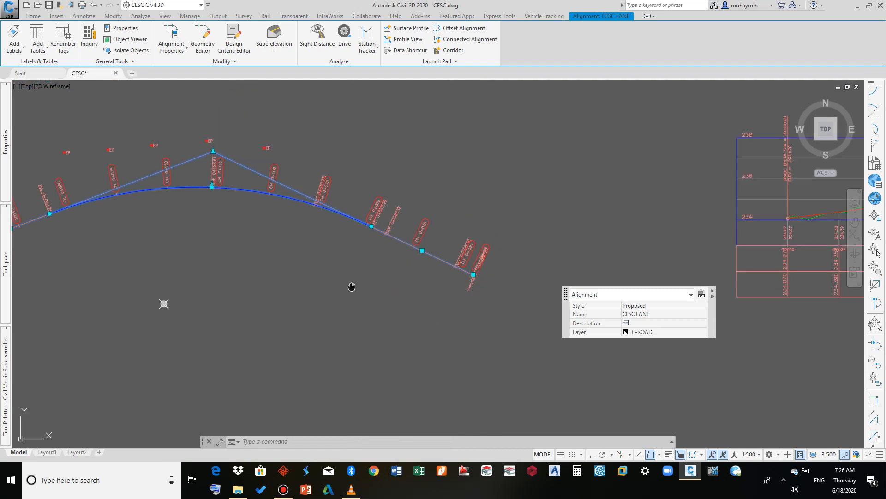
{"action": "scroll", "coordinate": [352, 287], "scroll_direction": "up", "scroll_amount": 1}
{"action": "key", "text": "Escape"}
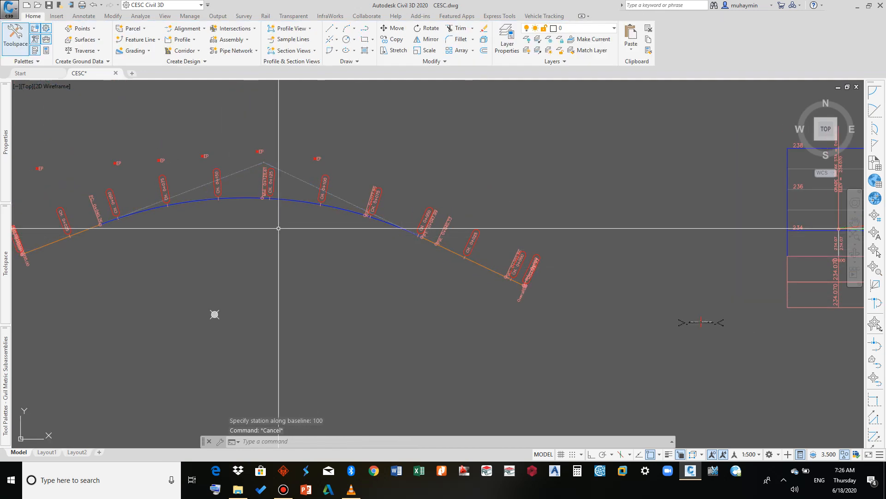
Step: Reopen the CESC LANE alignment properties and review the masking, point of intersection, constraint editing and design criteria settings
{"action": "left_click", "coordinate": [249, 198]}
{"action": "right_click", "coordinate": [247, 198]}
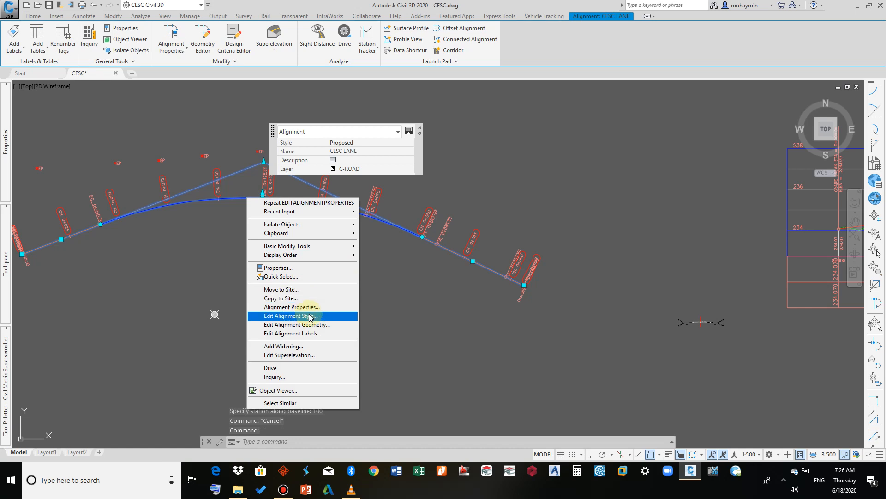
{"action": "left_click", "coordinate": [306, 307]}
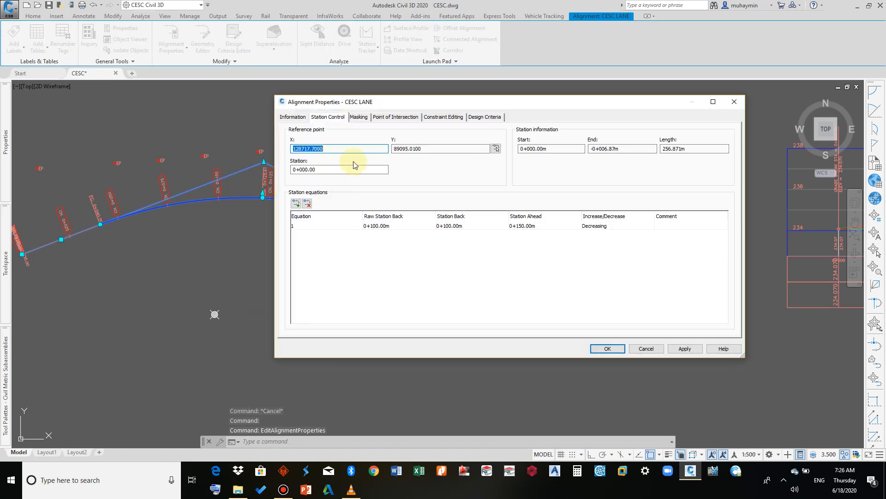
{"action": "left_click", "coordinate": [358, 117]}
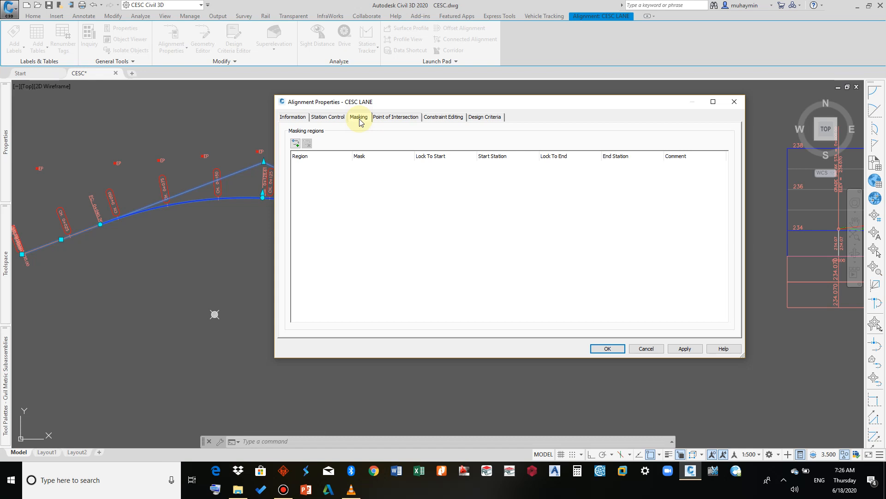
{"action": "left_click", "coordinate": [391, 118]}
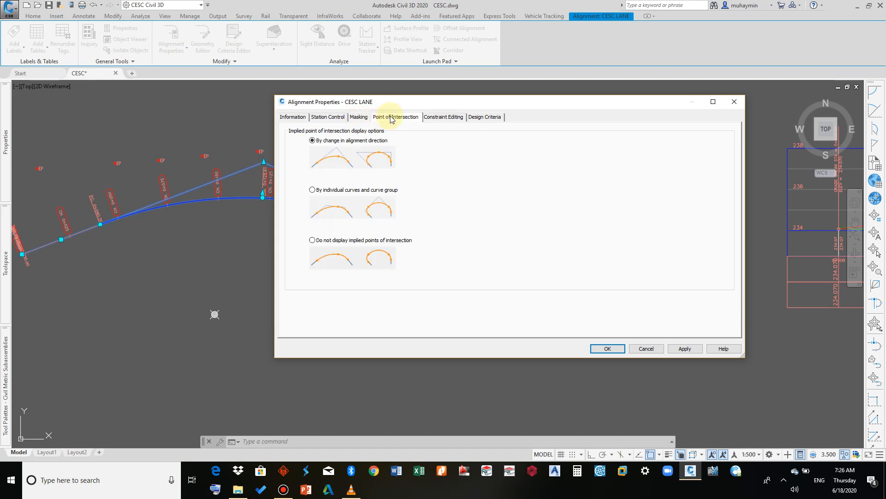
{"action": "left_click", "coordinate": [359, 117]}
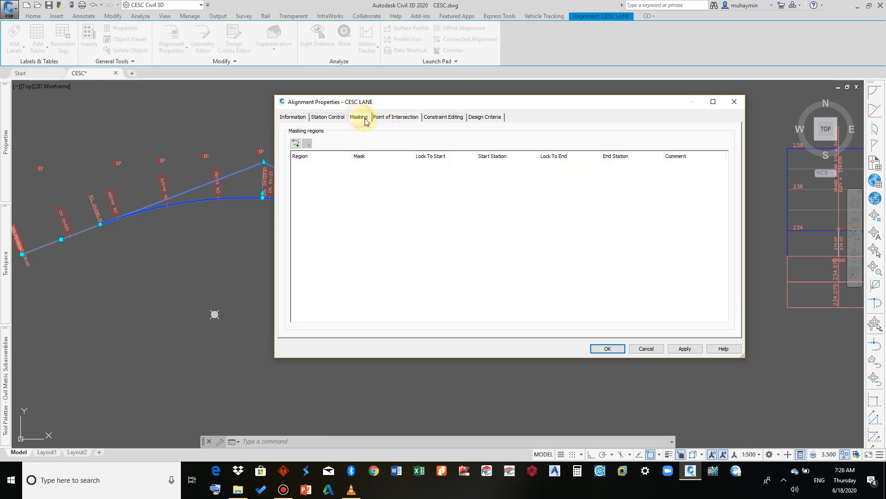
{"action": "left_click", "coordinate": [296, 144]}
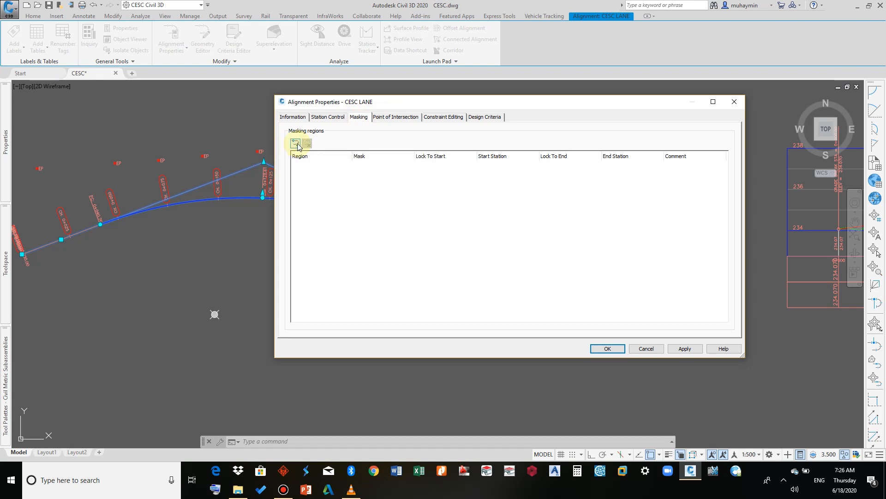
{"action": "left_click", "coordinate": [298, 147]}
{"action": "left_click", "coordinate": [323, 121]}
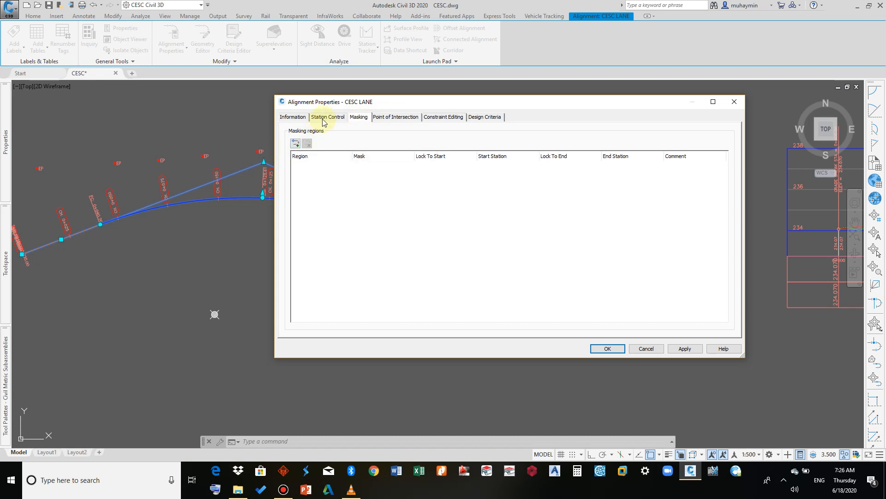
{"action": "left_click", "coordinate": [389, 119]}
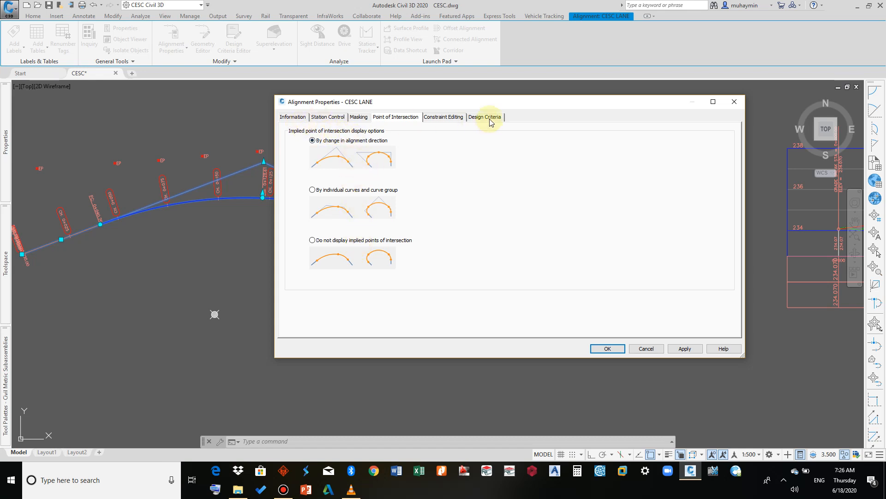
{"action": "left_click", "coordinate": [459, 119]}
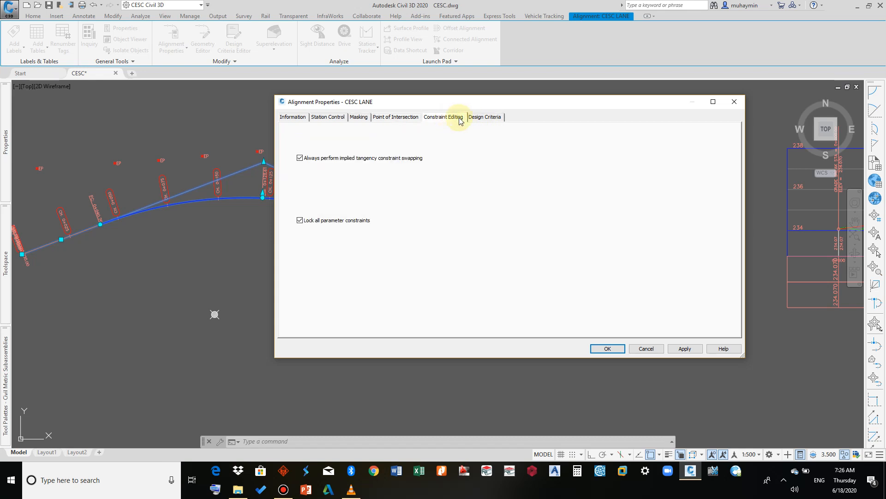
{"action": "left_click", "coordinate": [479, 119]}
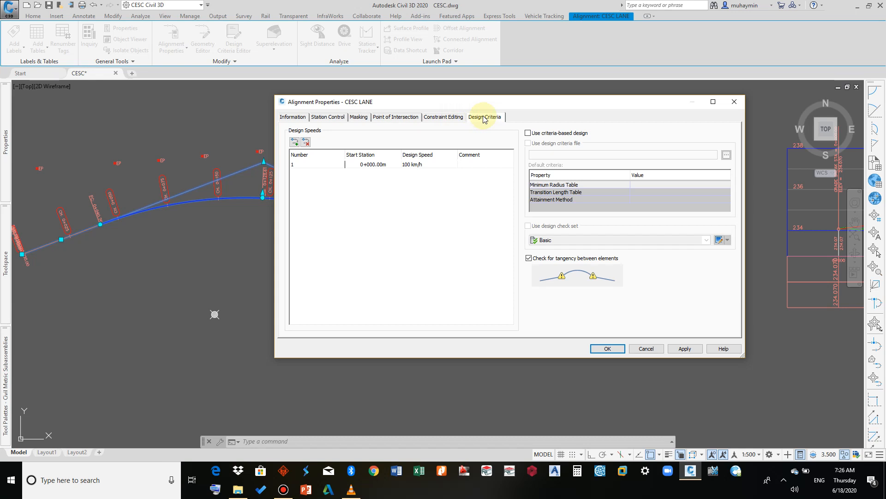
Step: Review the alignment's general information and browse the available object styles, keeping Proposed
{"action": "left_click", "coordinate": [302, 118]}
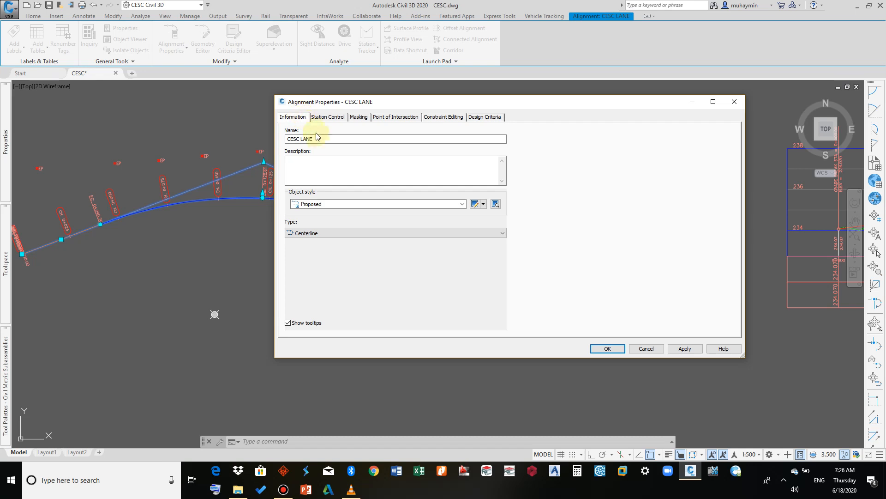
{"action": "left_click", "coordinate": [334, 175]}
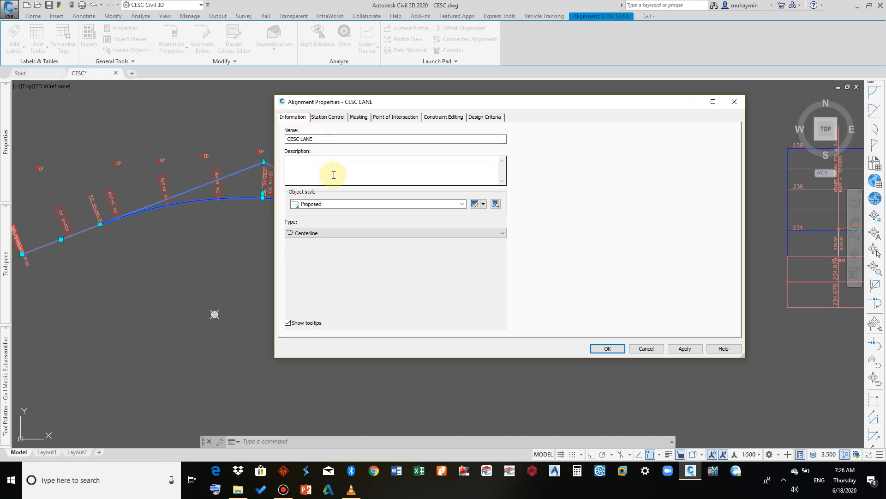
{"action": "left_click", "coordinate": [322, 205]}
{"action": "left_click", "coordinate": [322, 204]}
{"action": "left_click", "coordinate": [322, 204]}
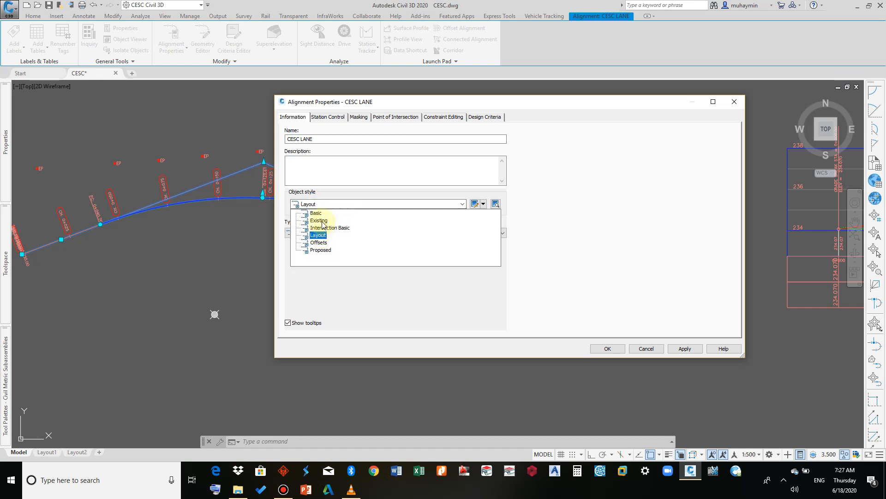
{"action": "left_click", "coordinate": [355, 204]}
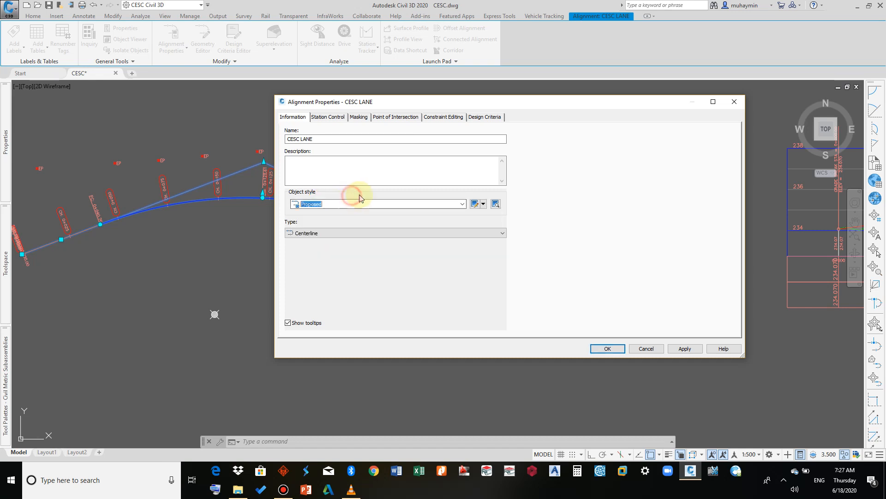
{"action": "left_click", "coordinate": [360, 204]}
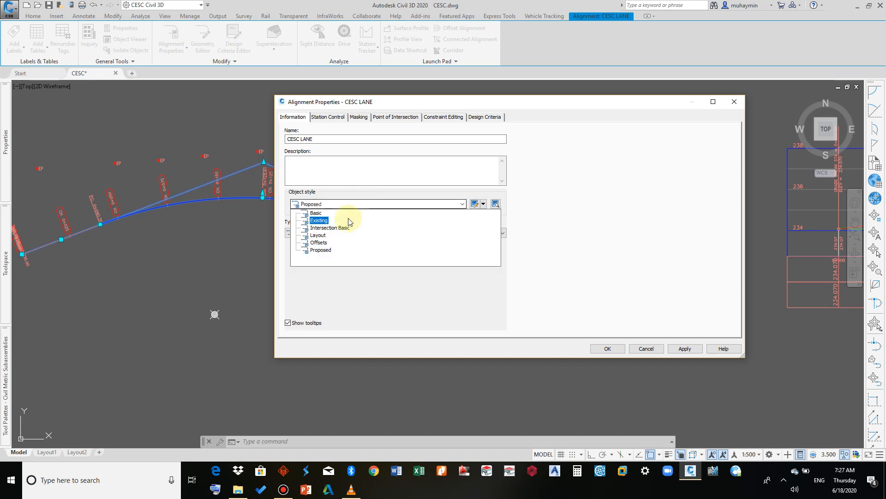
{"action": "left_click", "coordinate": [365, 194]}
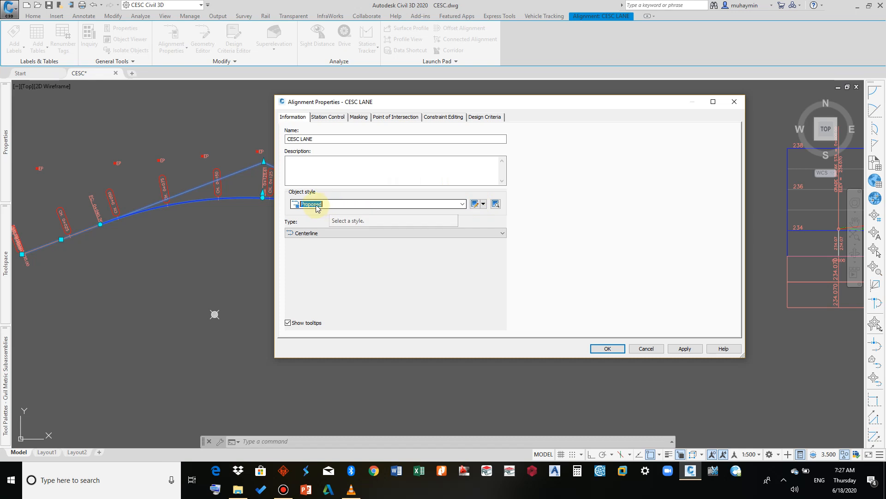
Step: Open the Proposed alignment style for editing and enable radius snap in its grip edit behavior
{"action": "left_click", "coordinate": [483, 204]}
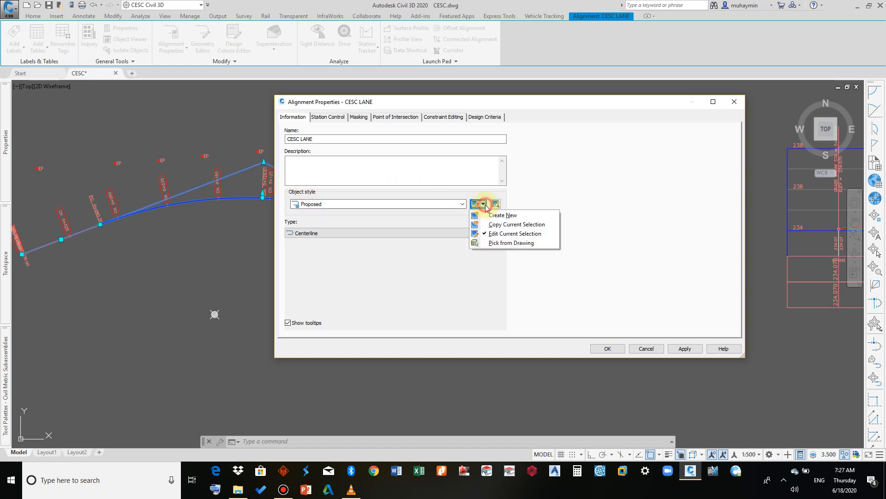
{"action": "left_click", "coordinate": [492, 233]}
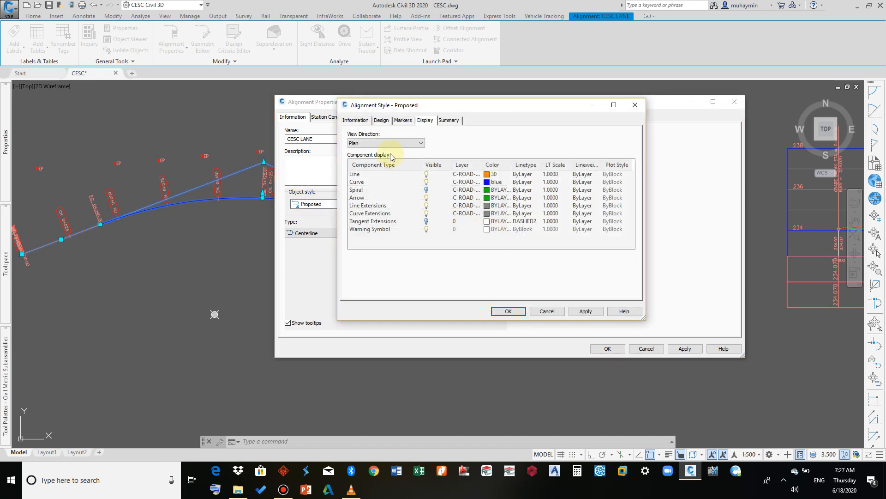
{"action": "left_click", "coordinate": [359, 122]}
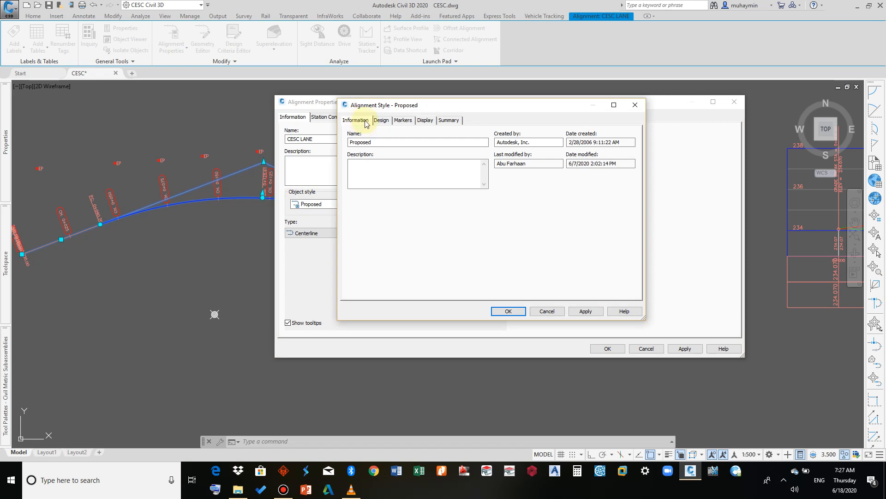
{"action": "left_click", "coordinate": [380, 122]}
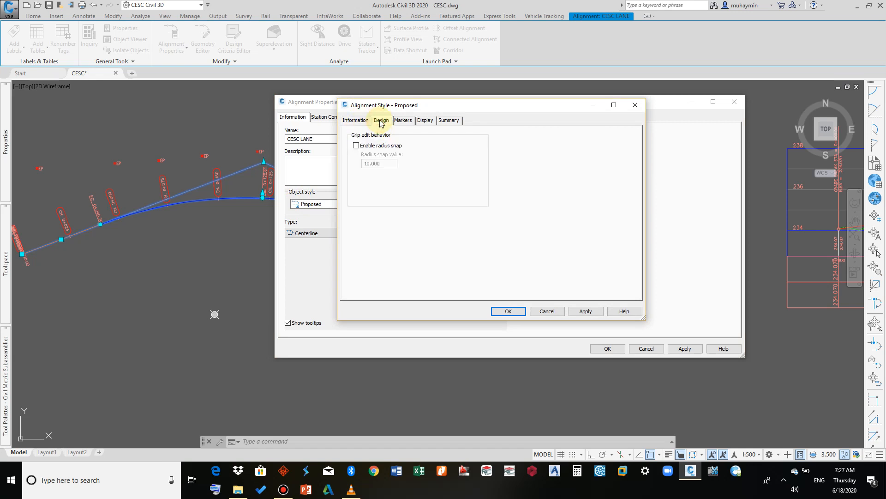
{"action": "left_click", "coordinate": [389, 146]}
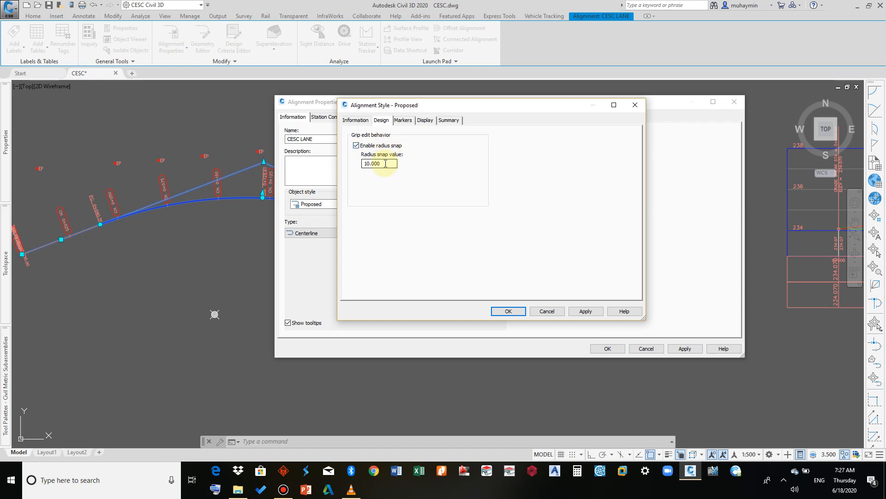
Step: Set the radius snap value to 25 and disable radius snap in the grip edit behavior
{"action": "left_click_drag", "start_coordinate": [386, 163], "coordinate": [363, 163]}
{"action": "type", "text": "25"}
{"action": "left_click", "coordinate": [414, 144]}
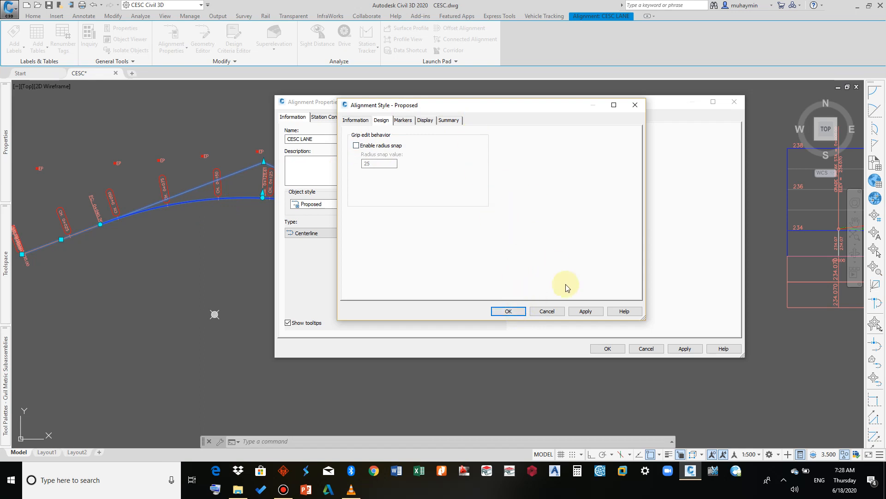
Step: Review the marker styles assigned to the alignment points in the Proposed style
{"action": "left_click", "coordinate": [403, 120]}
{"action": "scroll", "coordinate": [417, 166], "scroll_direction": "down", "scroll_amount": 3}
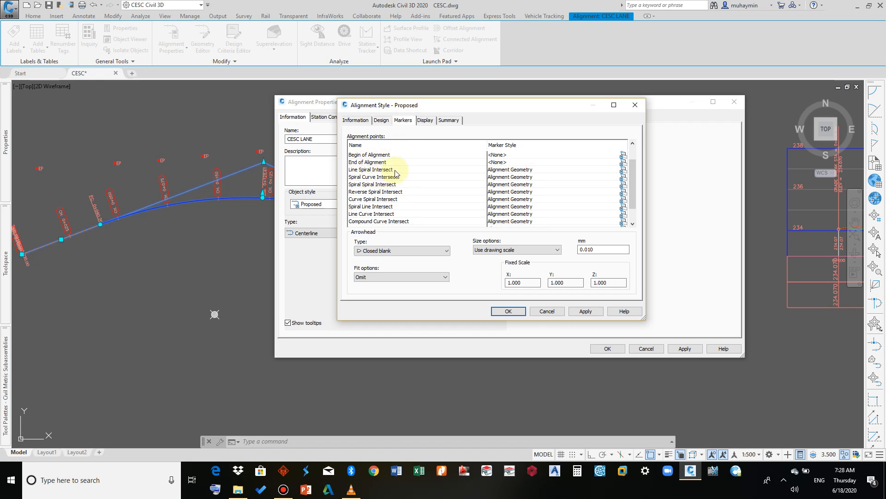
{"action": "scroll", "coordinate": [393, 175], "scroll_direction": "down", "scroll_amount": 1}
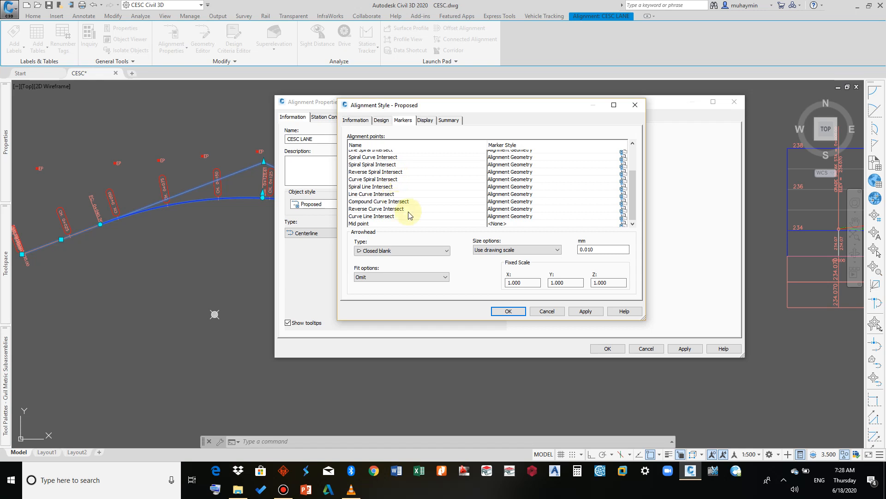
{"action": "scroll", "coordinate": [516, 216], "scroll_direction": "up", "scroll_amount": 2}
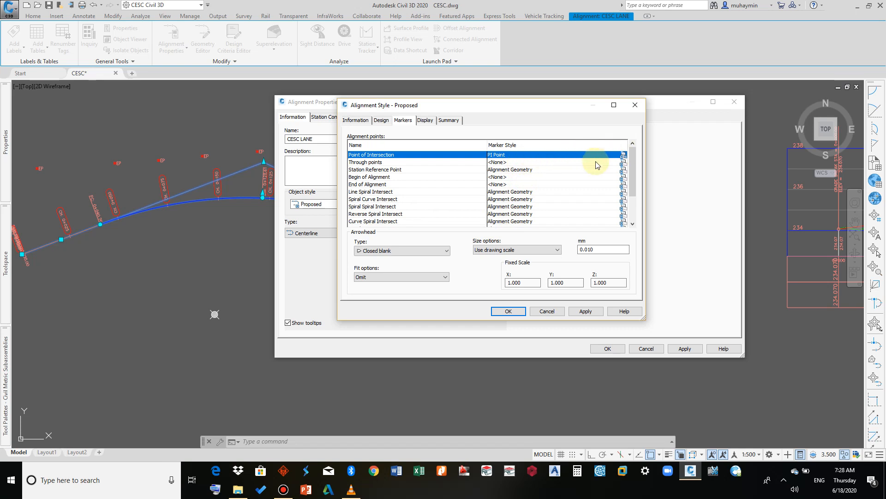
{"action": "scroll", "coordinate": [395, 176], "scroll_direction": "down", "scroll_amount": 2}
{"action": "scroll", "coordinate": [394, 176], "scroll_direction": "up", "scroll_amount": 2}
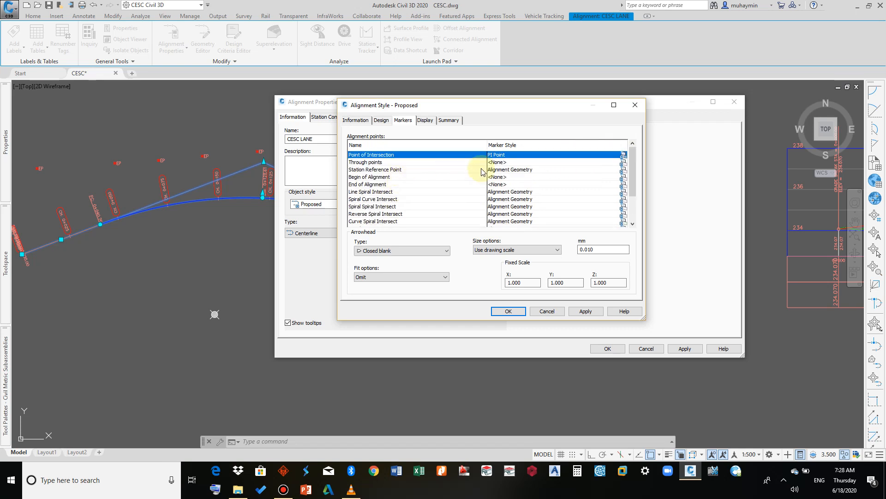
Step: Edit the PI Point marker style assigned to the point of intersection, selecting the CESC POINT block as its symbol, and keep that marker style
{"action": "left_click", "coordinate": [624, 154]}
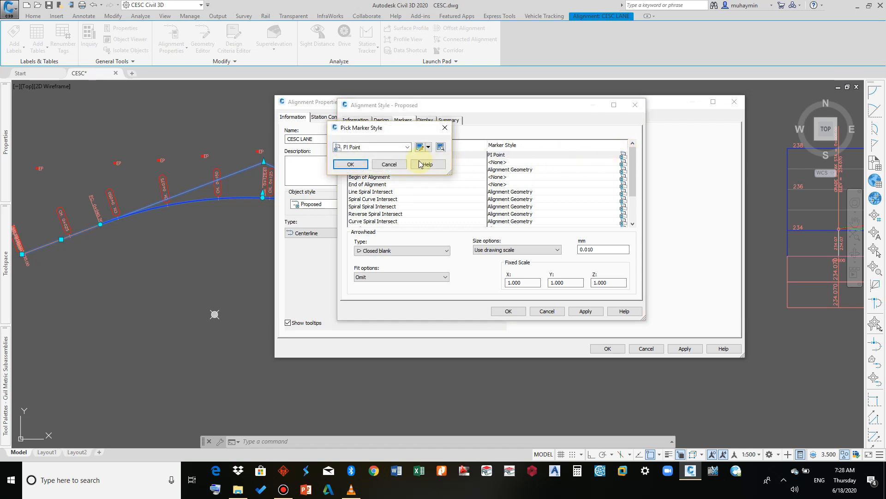
{"action": "left_click", "coordinate": [427, 148]}
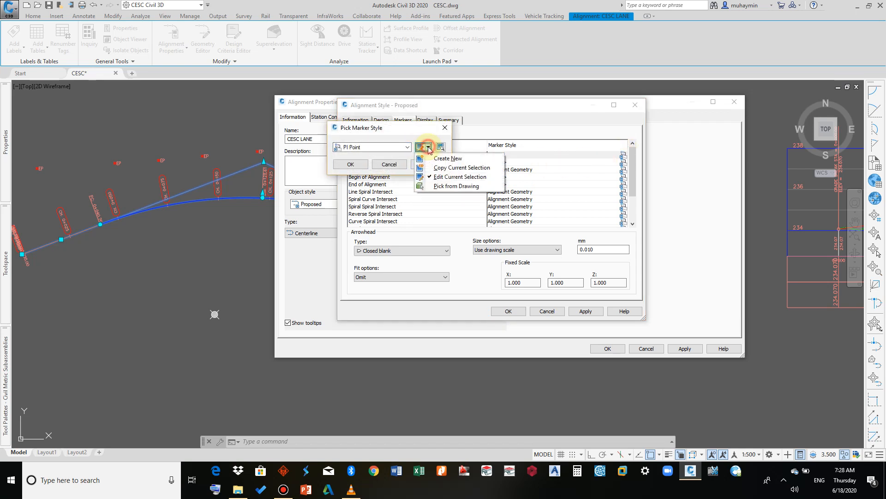
{"action": "left_click", "coordinate": [446, 178]}
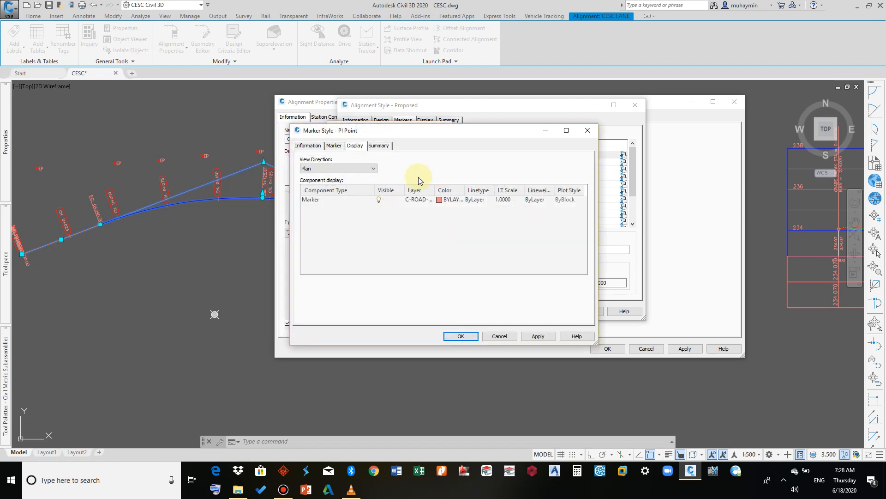
{"action": "left_click", "coordinate": [340, 149]}
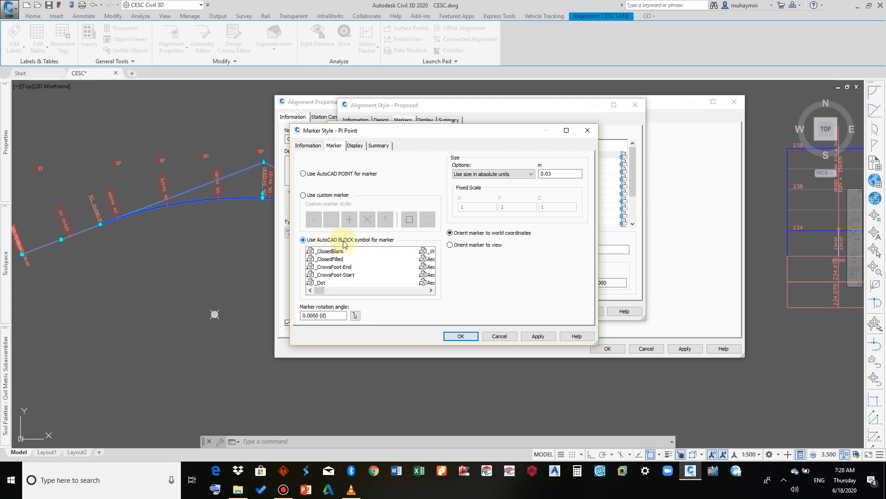
{"action": "left_click", "coordinate": [430, 291]}
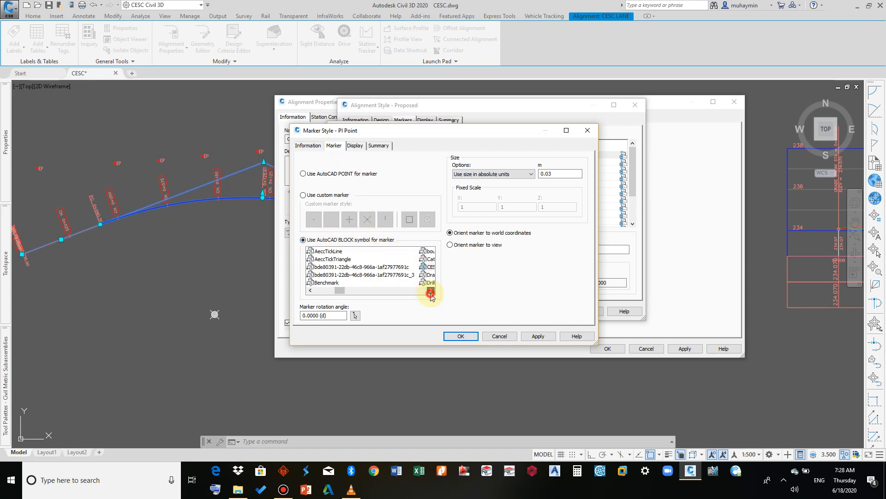
{"action": "left_click", "coordinate": [431, 290]}
{"action": "left_click", "coordinate": [330, 268]}
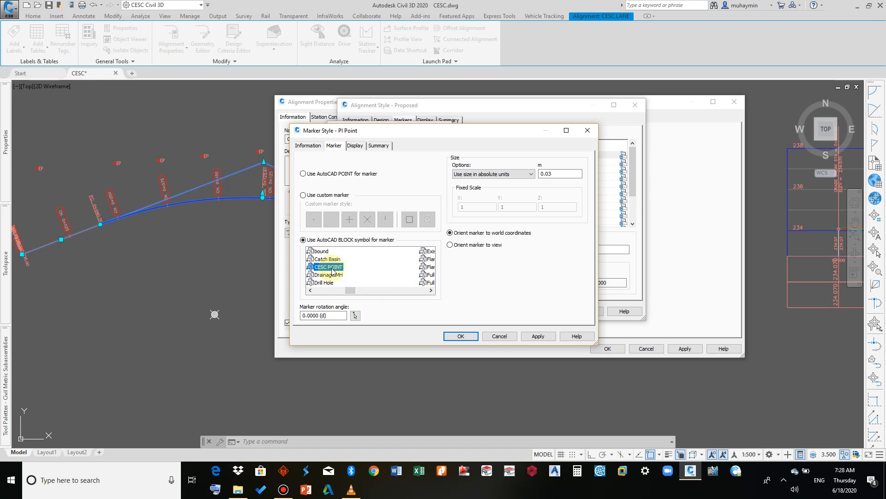
{"action": "left_click", "coordinate": [355, 145]}
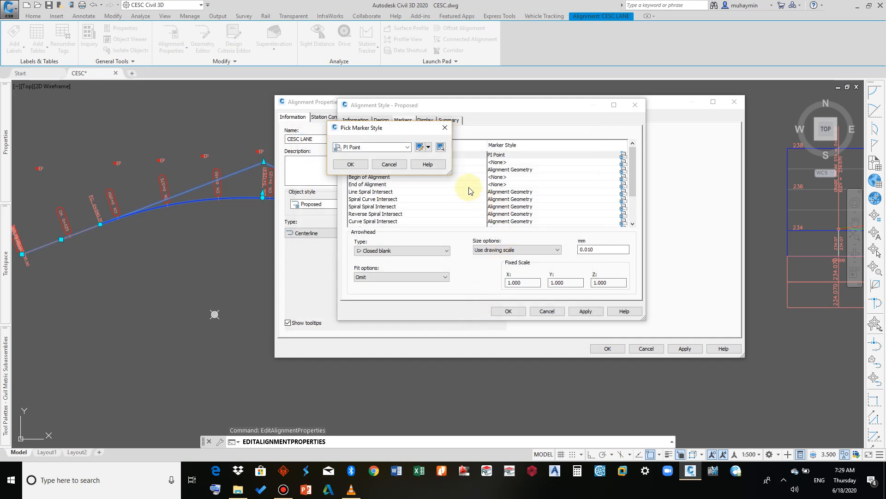
{"action": "left_click", "coordinate": [351, 165]}
{"action": "scroll", "coordinate": [435, 168], "scroll_direction": "down", "scroll_amount": 2}
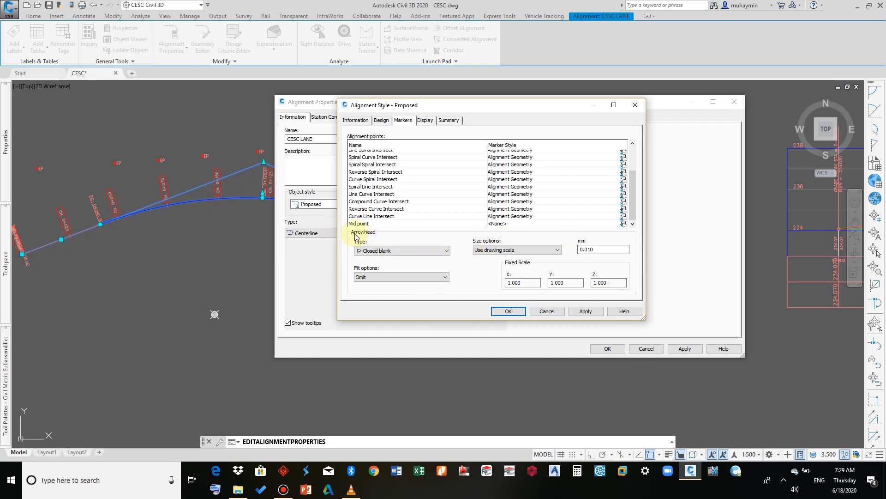
Step: Set the Proposed style's plan display colors to magenta for the line component and cyan for the curve component
{"action": "left_click", "coordinate": [425, 122]}
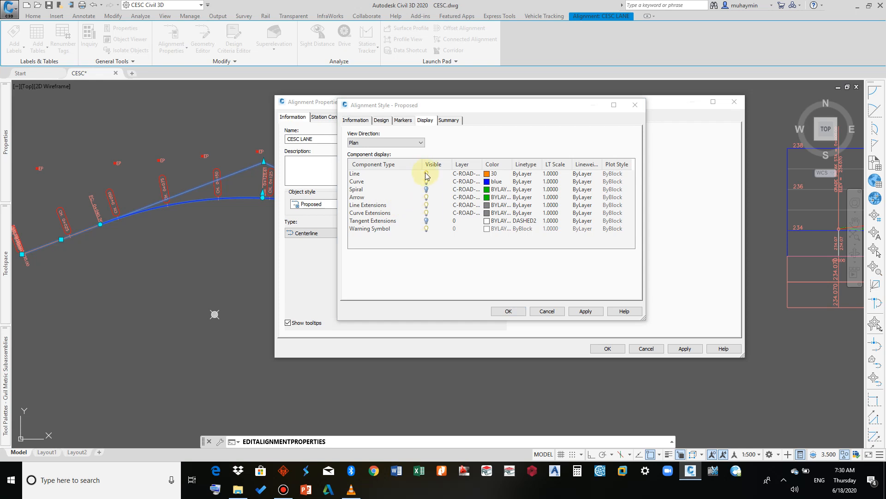
{"action": "left_click", "coordinate": [426, 221]}
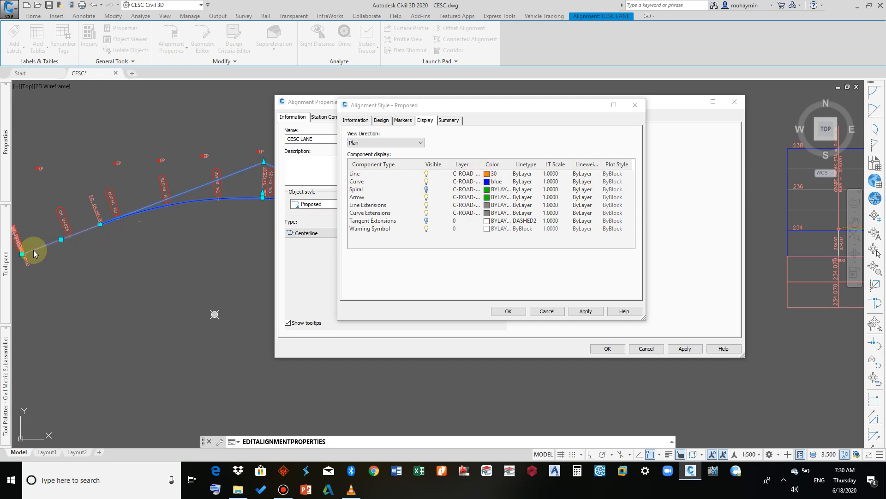
{"action": "left_click", "coordinate": [487, 175]}
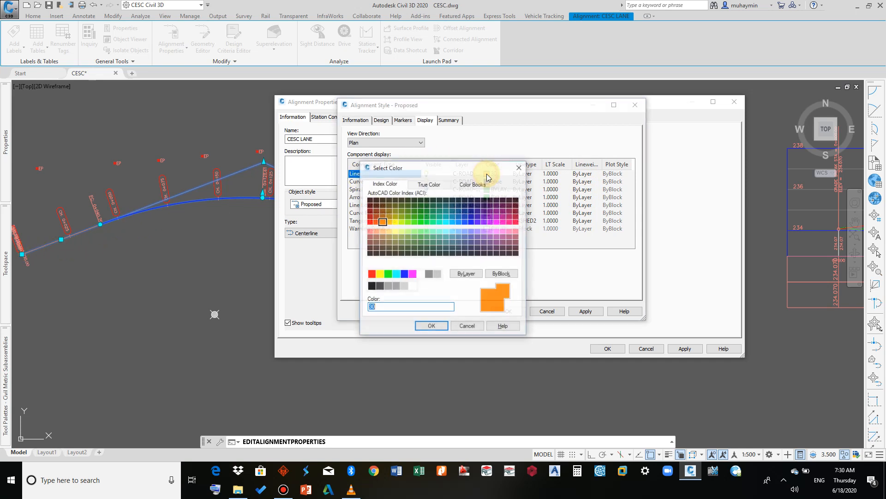
{"action": "left_click", "coordinate": [412, 274]}
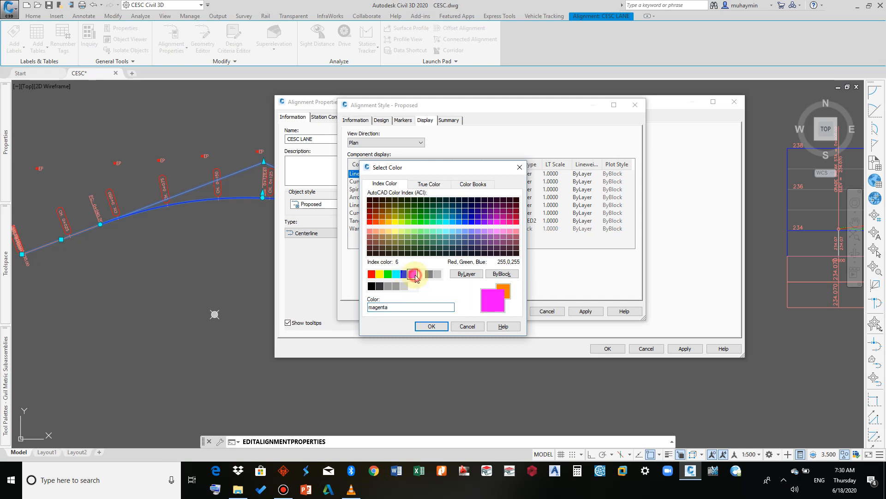
{"action": "left_click", "coordinate": [431, 326]}
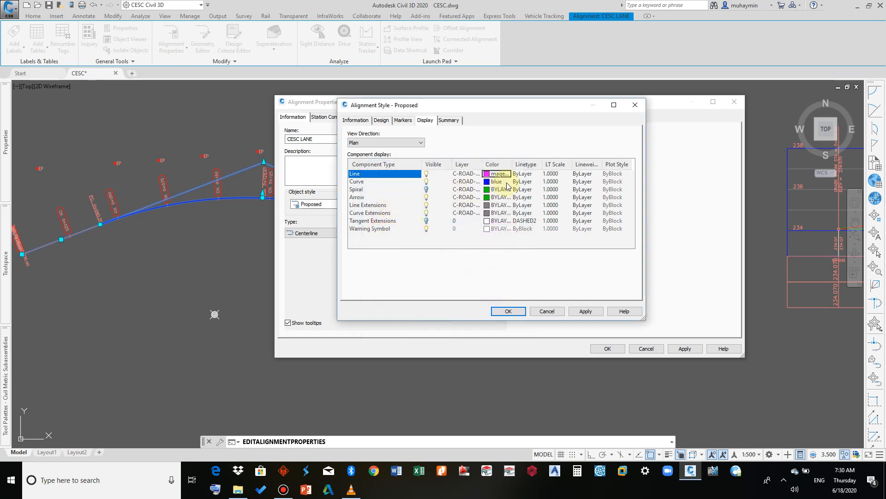
{"action": "left_click", "coordinate": [488, 181]}
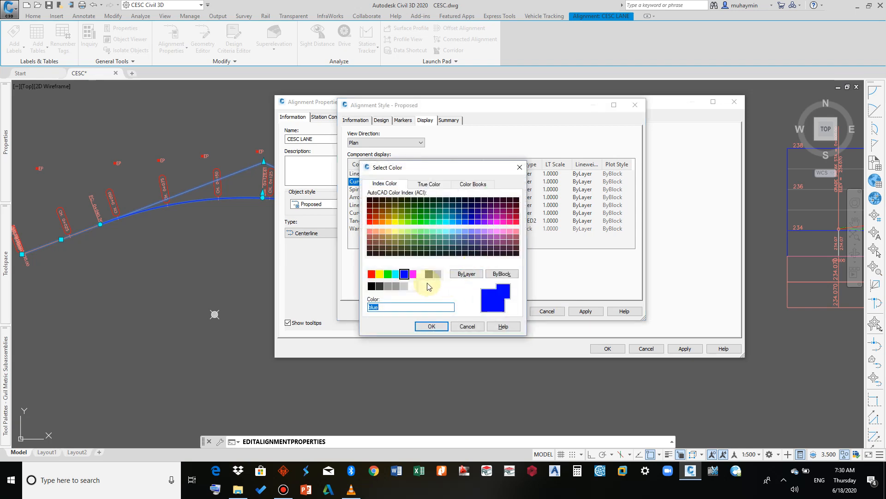
{"action": "left_click", "coordinate": [396, 274]}
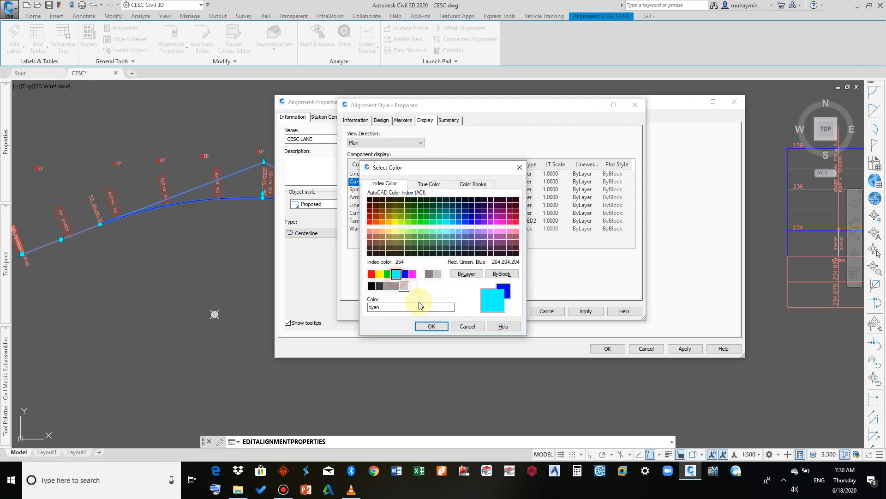
{"action": "left_click", "coordinate": [431, 326]}
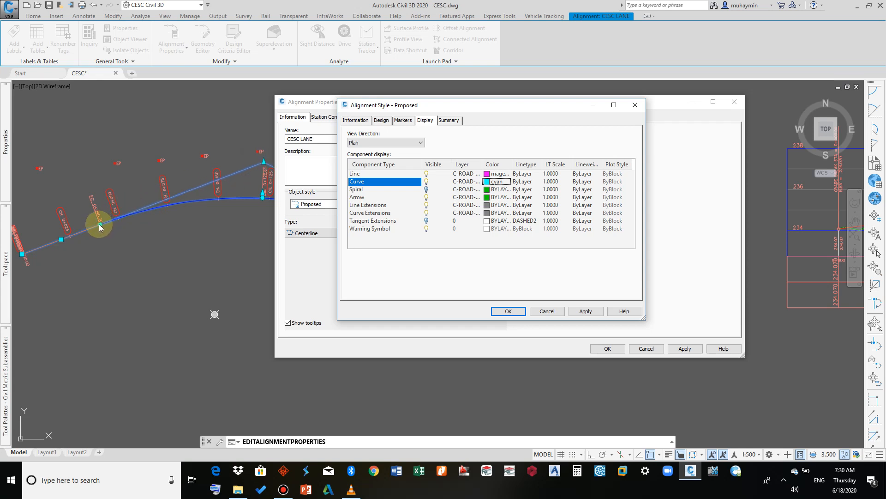
Step: Turn off the visibility of the line extensions and accept the Proposed style edits
{"action": "left_click", "coordinate": [379, 206]}
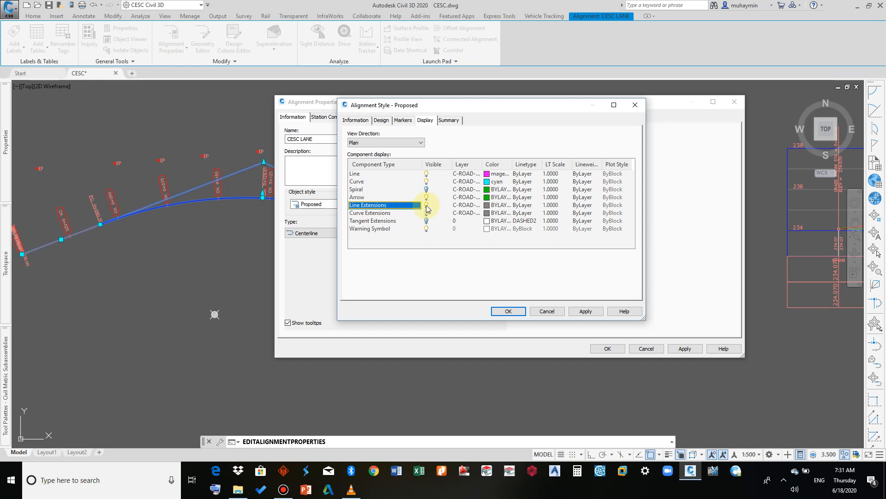
{"action": "left_click", "coordinate": [427, 205]}
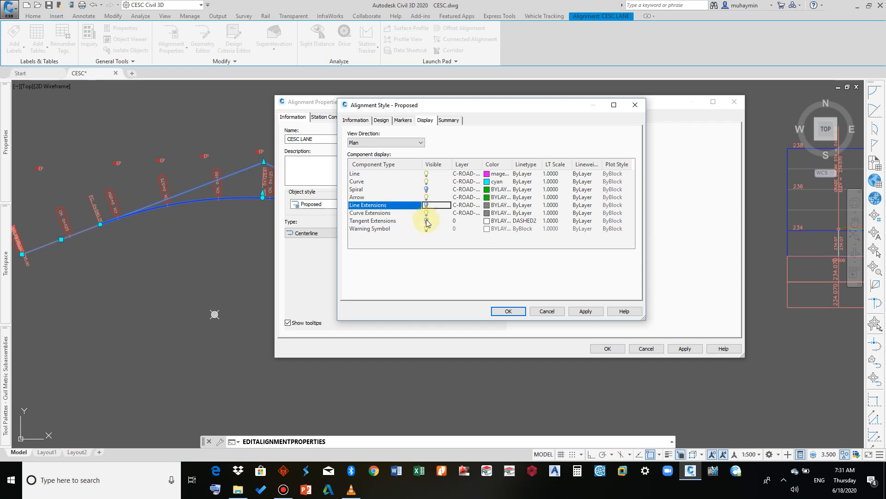
{"action": "left_click", "coordinate": [427, 206]}
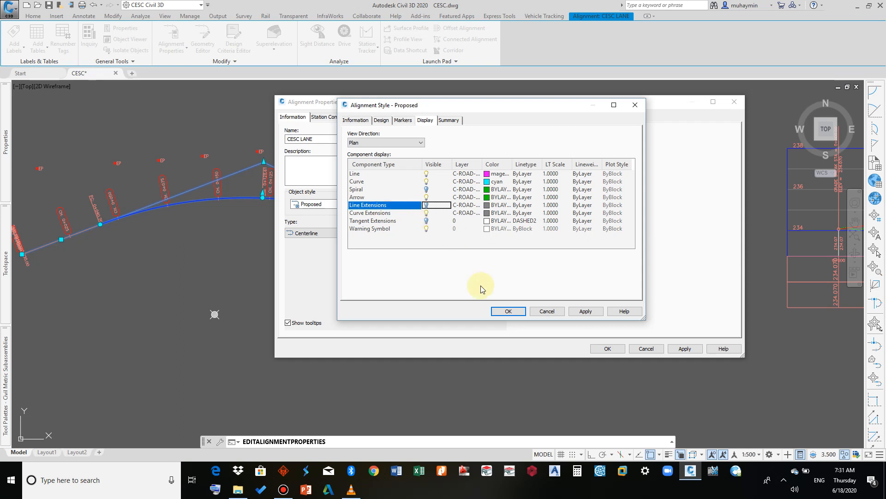
{"action": "left_click", "coordinate": [508, 312]}
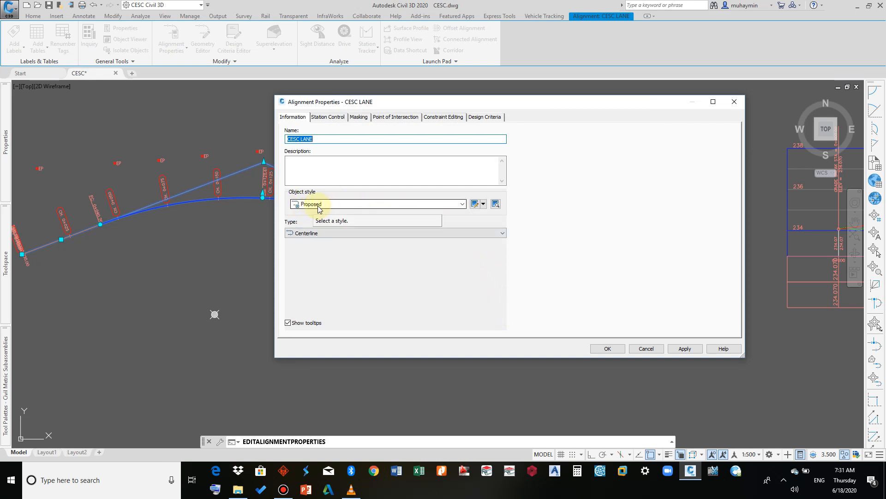
{"action": "left_click", "coordinate": [483, 204]}
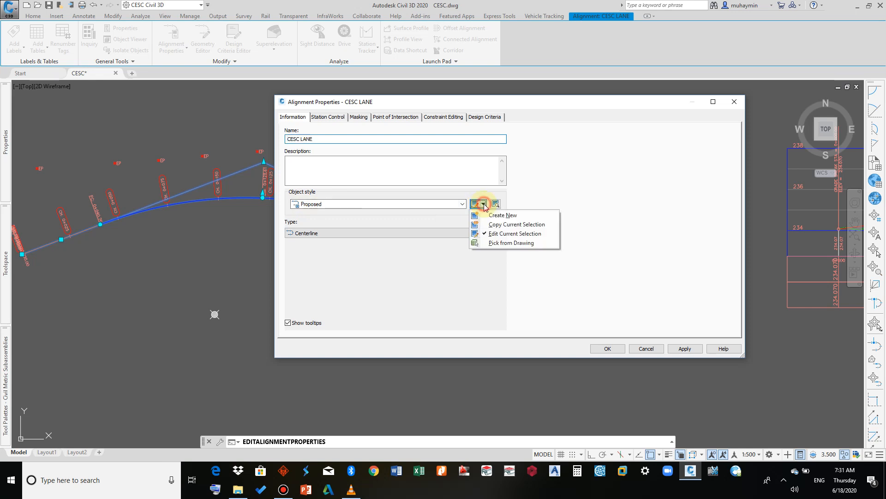
{"action": "left_click", "coordinate": [496, 224]}
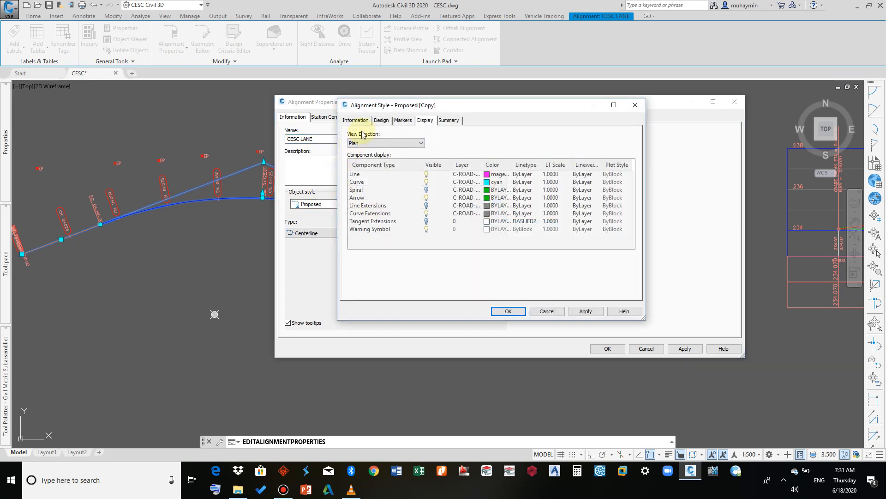
{"action": "left_click", "coordinate": [358, 120]}
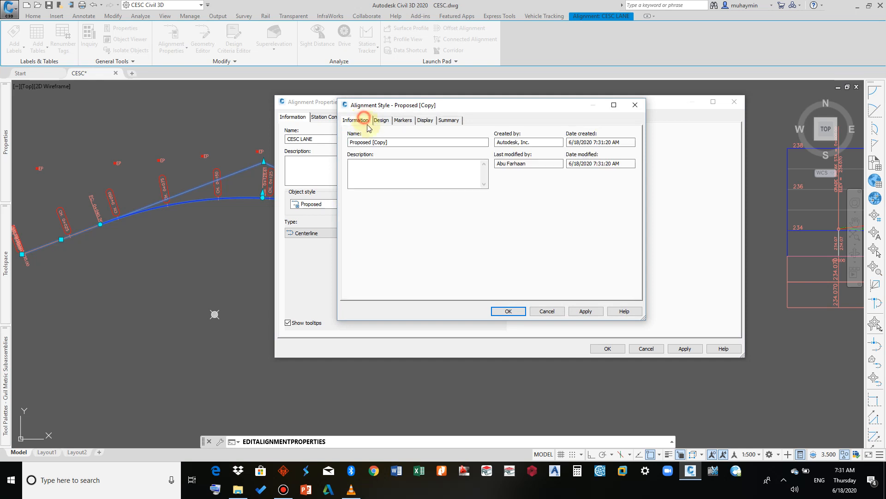
{"action": "left_click", "coordinate": [546, 311]}
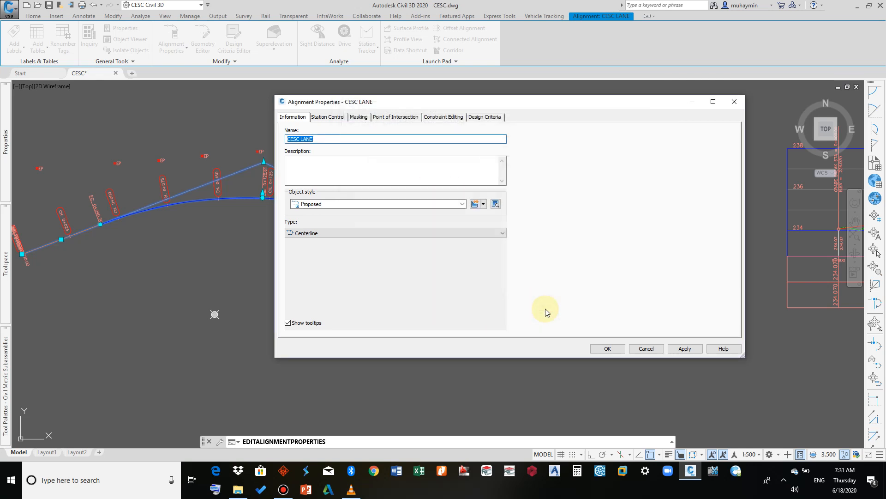
Step: Accept the CESC LANE alignment properties and deselect the alignment
{"action": "left_click", "coordinate": [607, 350]}
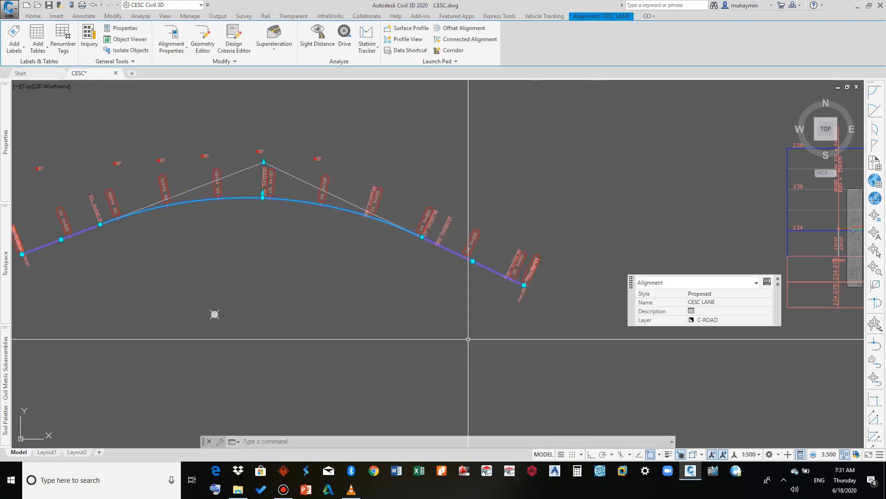
{"action": "middle_click_drag", "start_coordinate": [237, 274], "coordinate": [321, 260]}
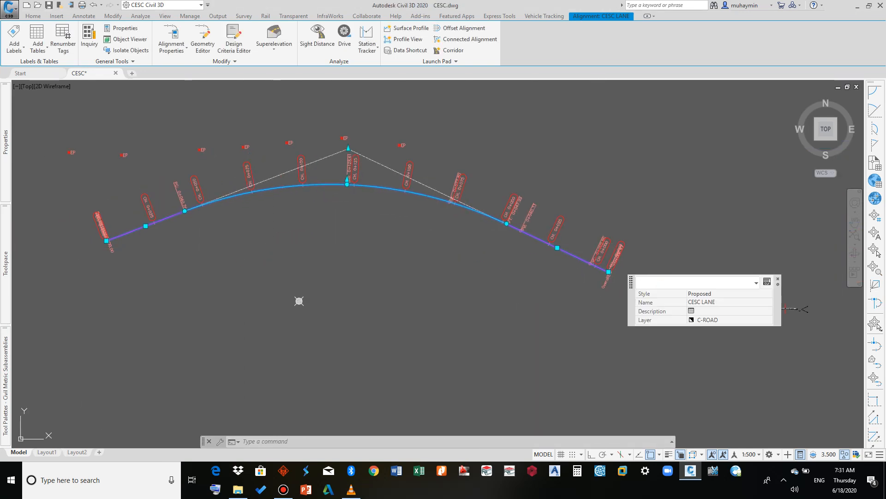
{"action": "key", "text": "Escape"}
Step: Inspect the line and curve colors along the CESC LANE alignment, starting at the PC point
{"action": "scroll", "coordinate": [194, 215], "scroll_direction": "up", "scroll_amount": 10}
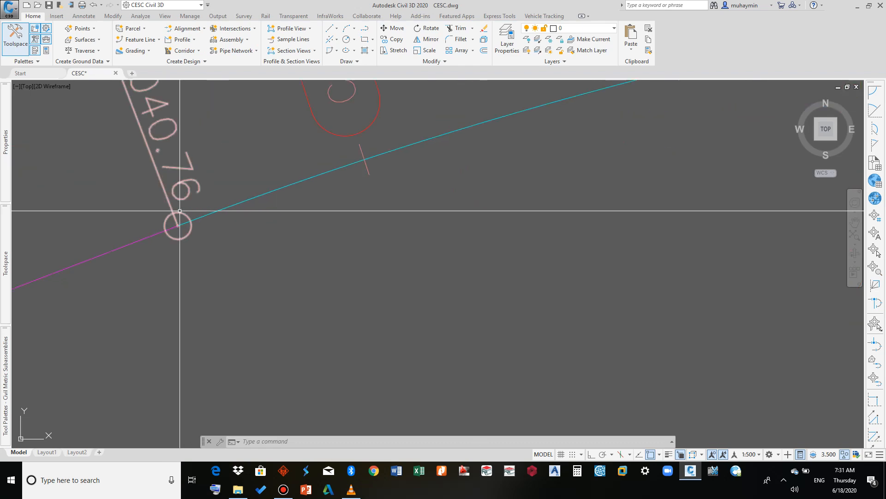
{"action": "scroll", "coordinate": [164, 219], "scroll_direction": "down", "scroll_amount": 6}
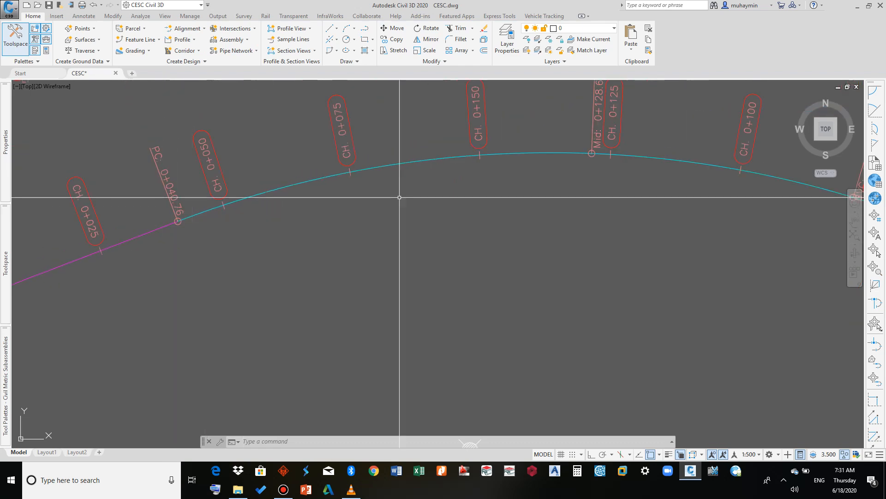
{"action": "middle_click_drag", "start_coordinate": [402, 196], "coordinate": [310, 270]}
{"action": "scroll", "coordinate": [310, 270], "scroll_direction": "down", "scroll_amount": 2}
{"action": "middle_click_drag", "start_coordinate": [310, 271], "coordinate": [365, 261]}
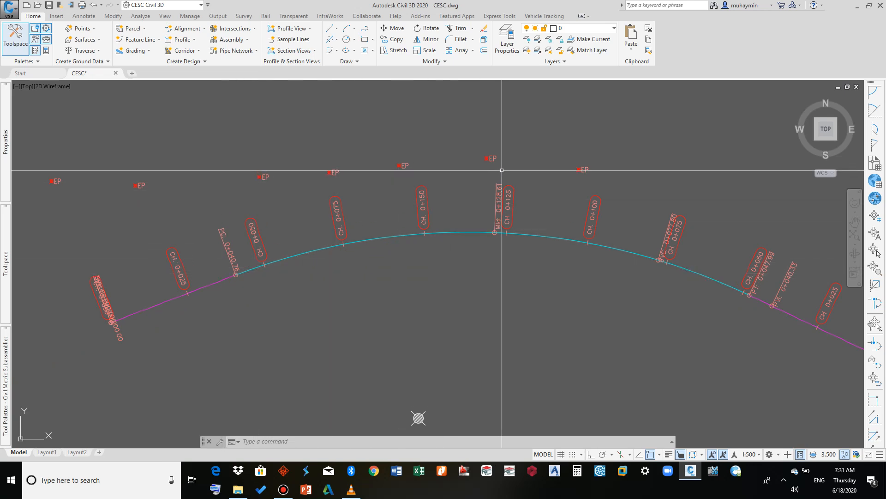
{"action": "middle_click_drag", "start_coordinate": [501, 168], "coordinate": [332, 188]}
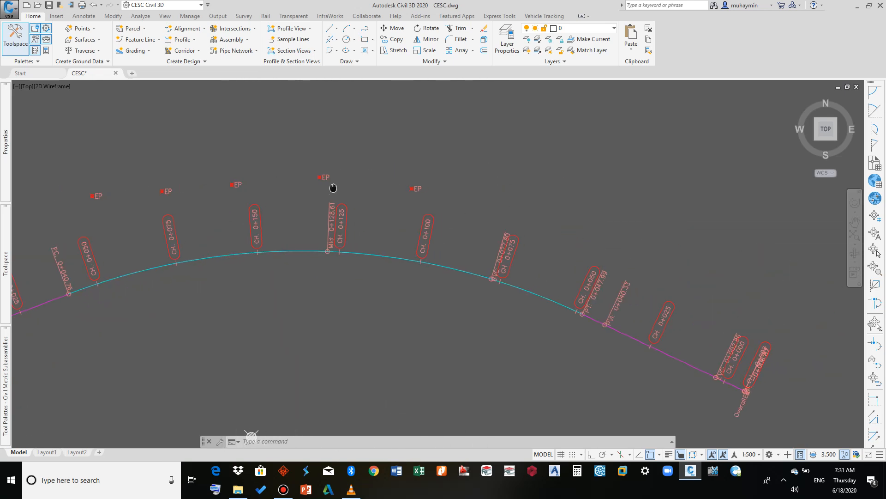
Step: Examine the station labels, end points, and line and curve segments along the full length of the CESC LANE alignment
{"action": "scroll", "coordinate": [353, 184], "scroll_direction": "up", "scroll_amount": 8}
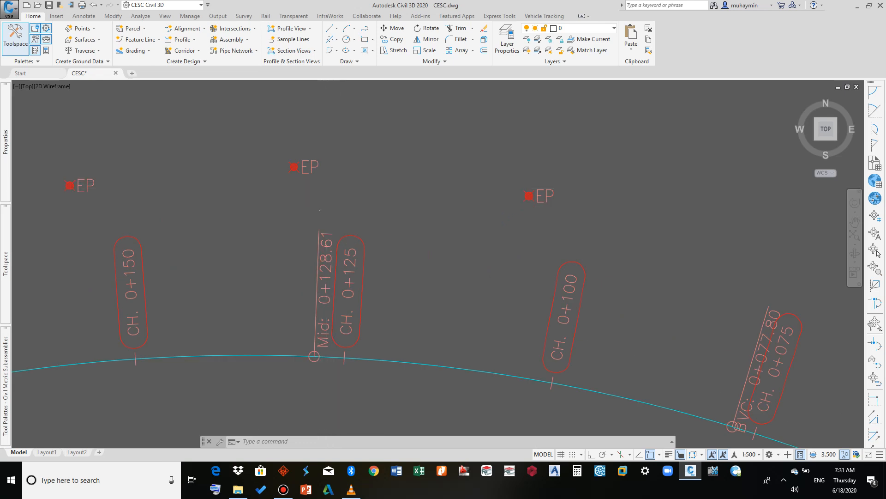
{"action": "scroll", "coordinate": [349, 209], "scroll_direction": "up", "scroll_amount": 2}
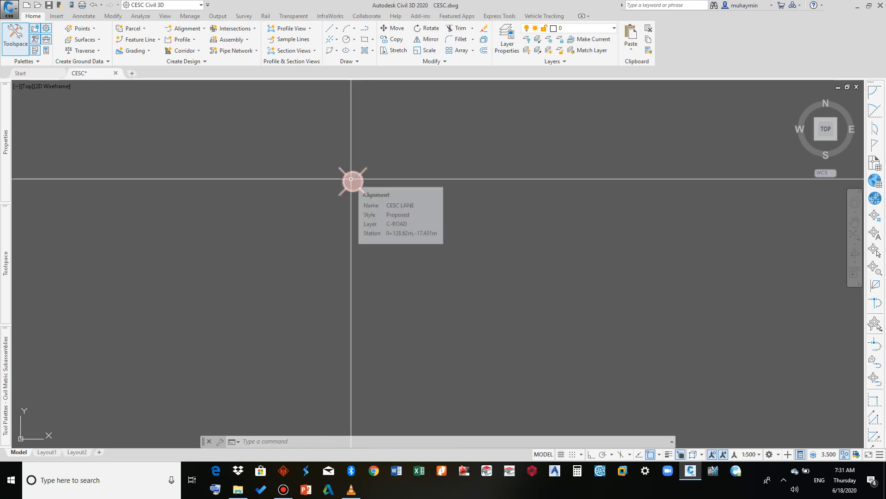
{"action": "scroll", "coordinate": [356, 187], "scroll_direction": "up", "scroll_amount": 4}
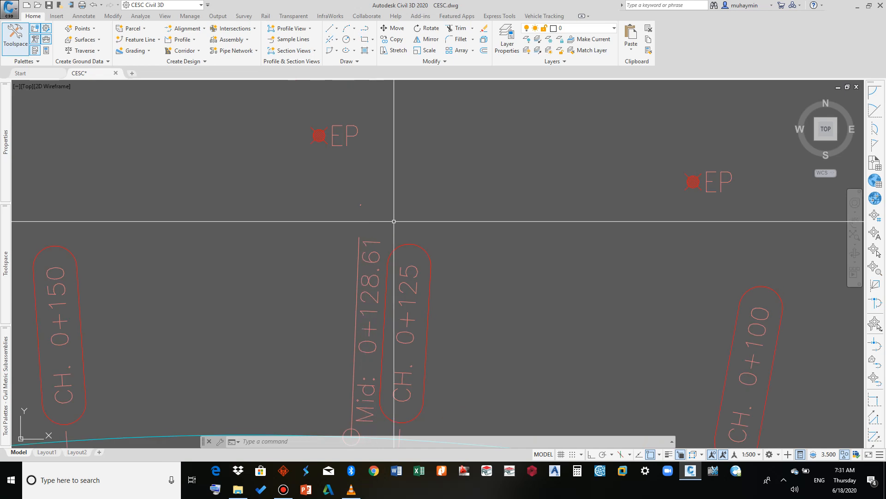
{"action": "scroll", "coordinate": [393, 221], "scroll_direction": "down", "scroll_amount": 5}
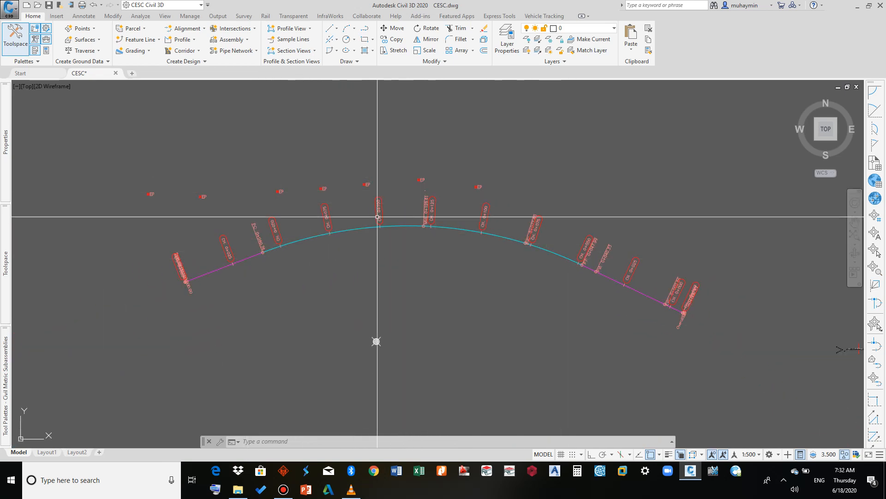
{"action": "scroll", "coordinate": [214, 274], "scroll_direction": "up", "scroll_amount": 3}
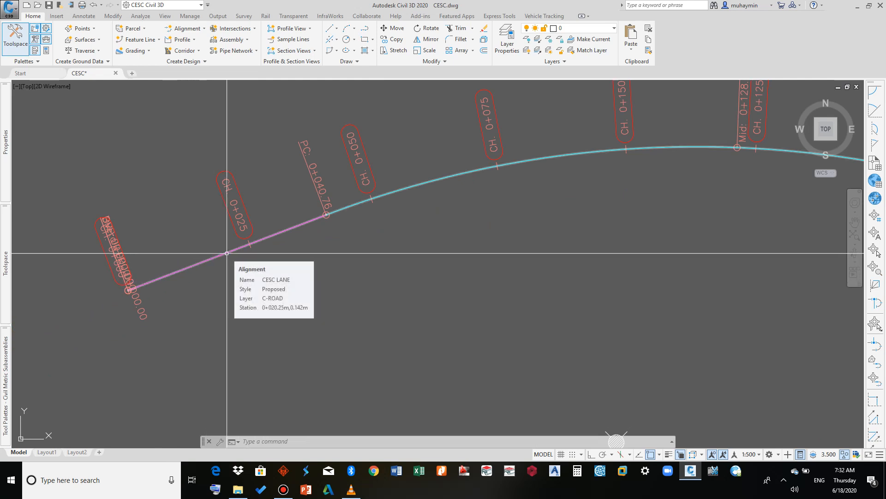
{"action": "scroll", "coordinate": [226, 253], "scroll_direction": "down", "scroll_amount": 2}
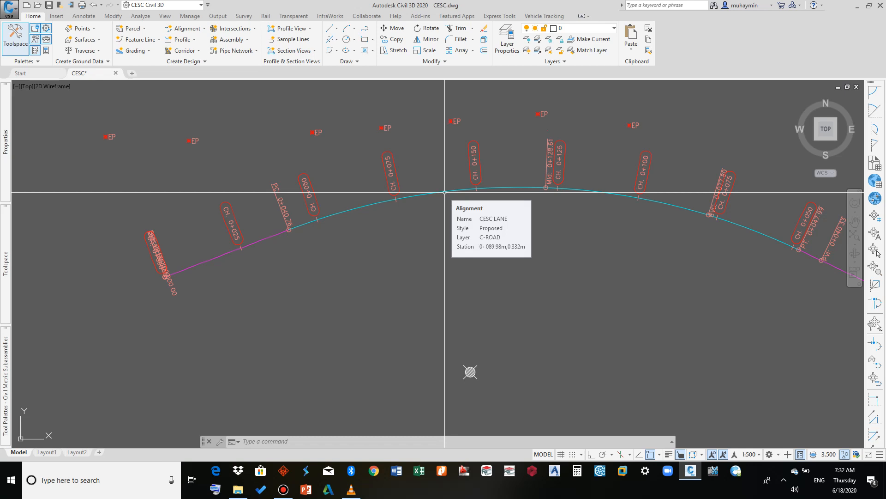
{"action": "middle_click_drag", "start_coordinate": [502, 182], "coordinate": [328, 206]}
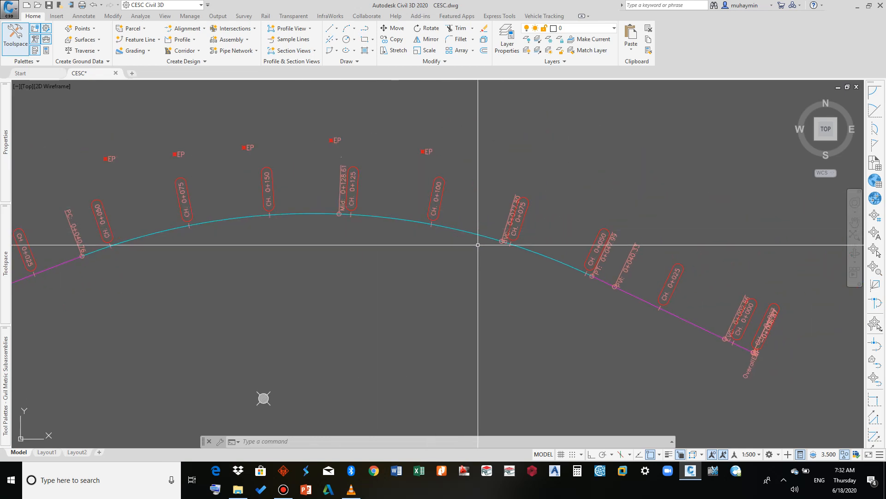
{"action": "middle_click_drag", "start_coordinate": [516, 245], "coordinate": [451, 220]}
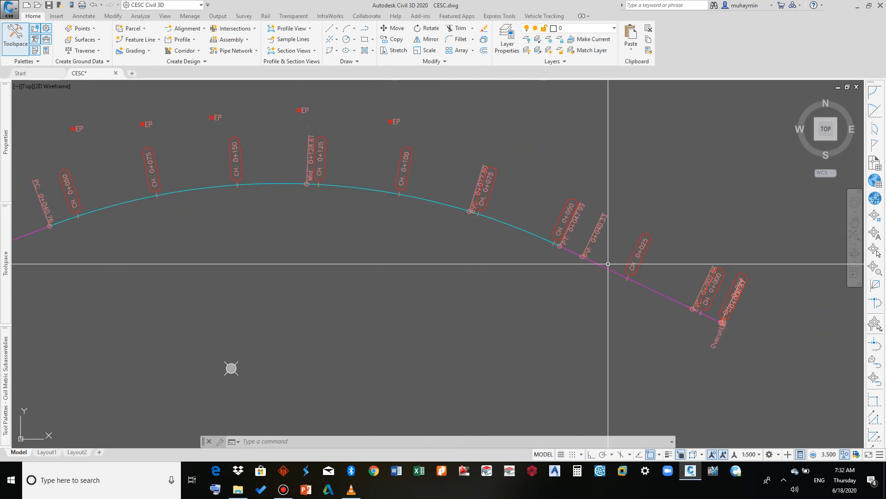
{"action": "scroll", "coordinate": [600, 272], "scroll_direction": "down", "scroll_amount": 3}
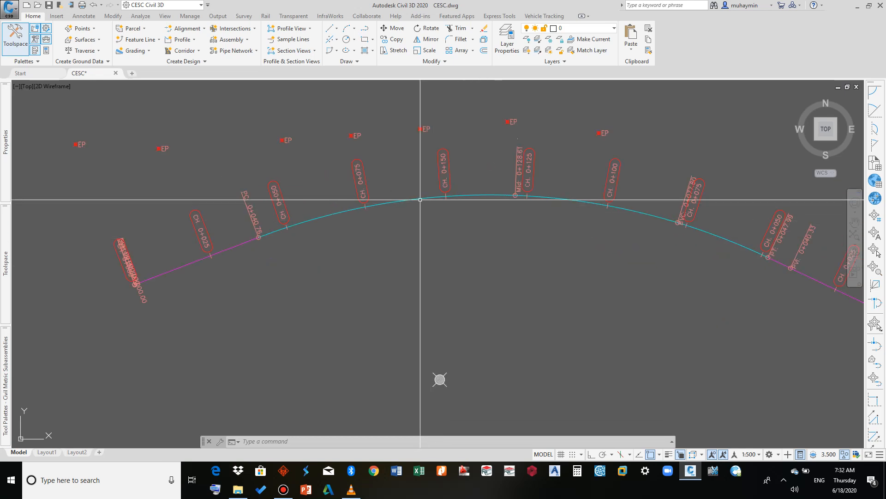
Step: Delete the station equation from the CESC LANE alignment's station control, accept the properties and deselect the alignment
{"action": "left_click", "coordinate": [420, 199]}
{"action": "right_click", "coordinate": [420, 199]}
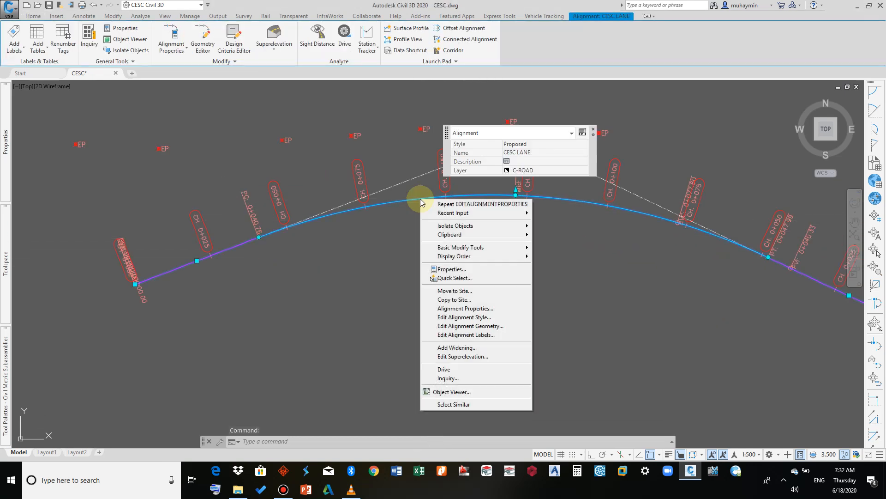
{"action": "mouse_move", "coordinate": [452, 261]}
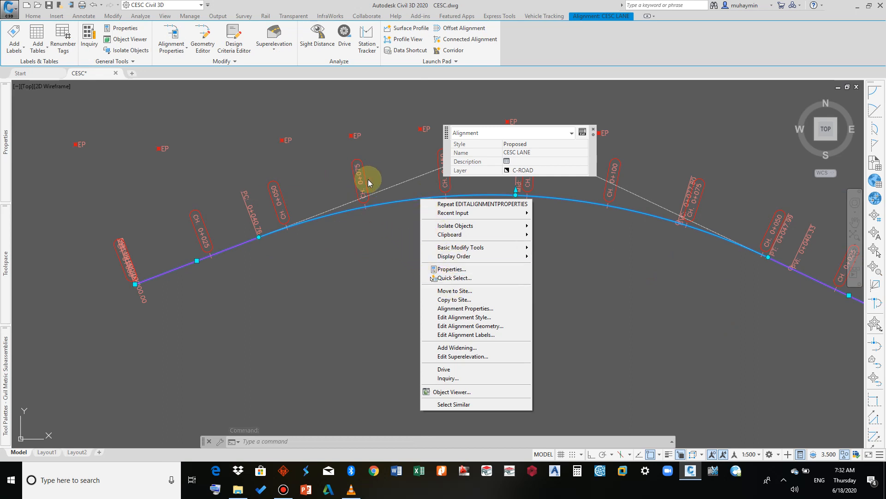
{"action": "left_click", "coordinate": [467, 310]}
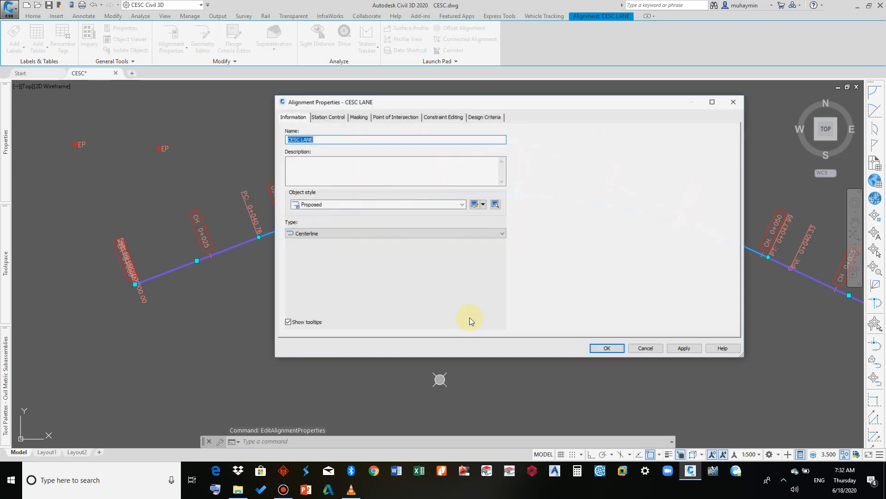
{"action": "left_click", "coordinate": [327, 117]}
{"action": "left_click", "coordinate": [349, 227]}
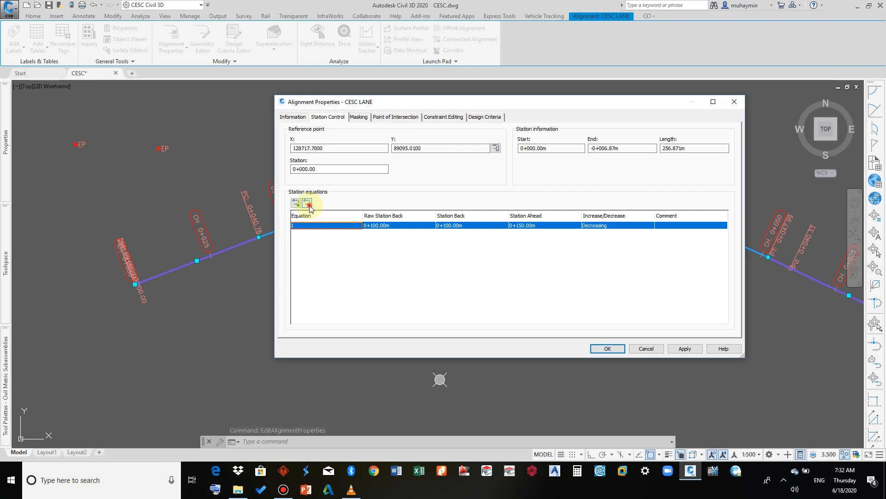
{"action": "left_click", "coordinate": [308, 204]}
{"action": "left_click", "coordinate": [539, 252]}
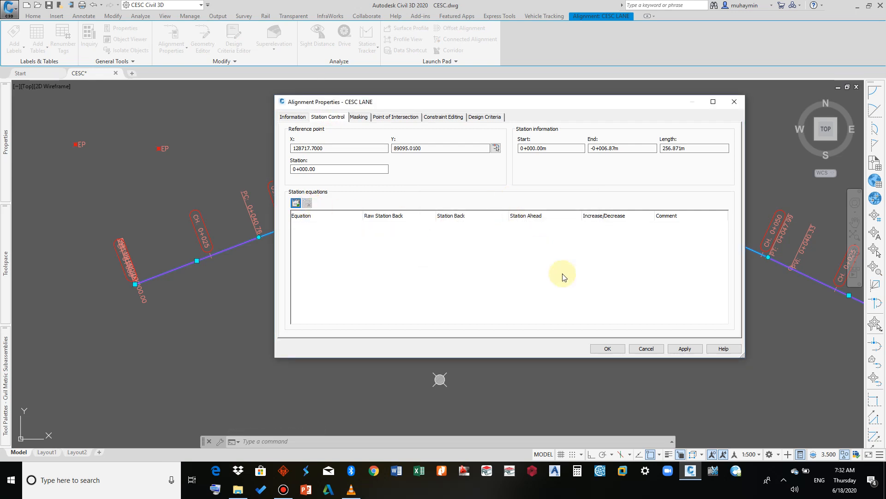
{"action": "left_click", "coordinate": [607, 349]}
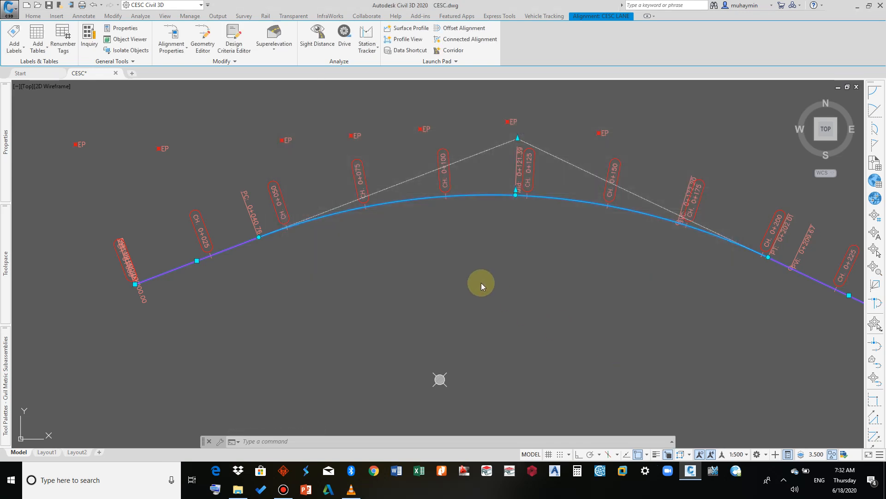
{"action": "key", "text": "Escape"}
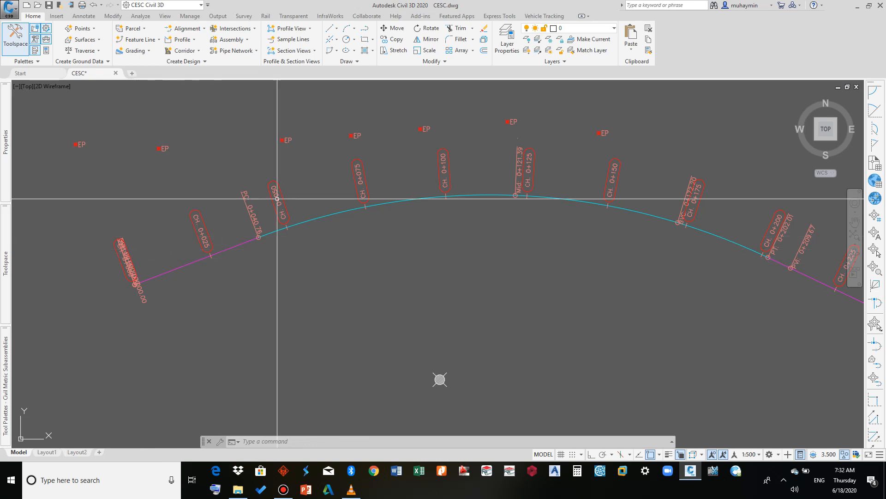
Step: Check the stationing through to the end of the CESC LANE alignment and view its Proposed style without editing it
{"action": "middle_click_drag", "start_coordinate": [559, 177], "coordinate": [279, 184]}
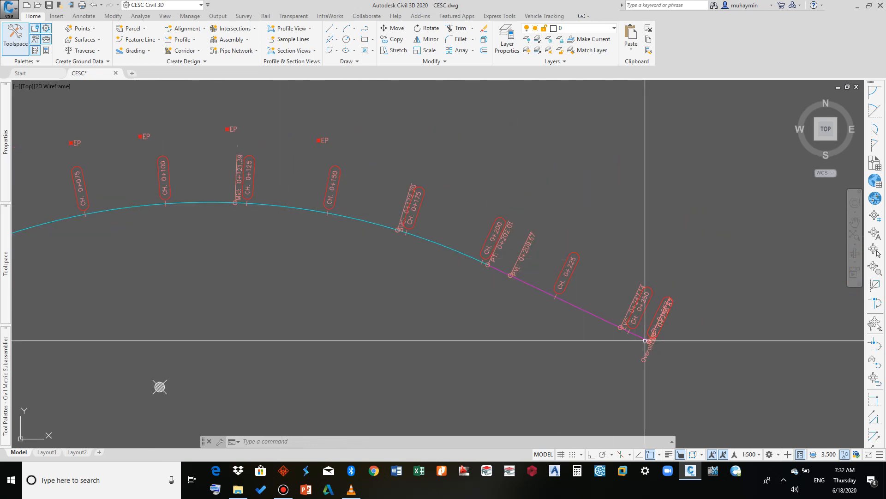
{"action": "scroll", "coordinate": [650, 340], "scroll_direction": "up", "scroll_amount": 2}
{"action": "scroll", "coordinate": [663, 306], "scroll_direction": "down", "scroll_amount": 3}
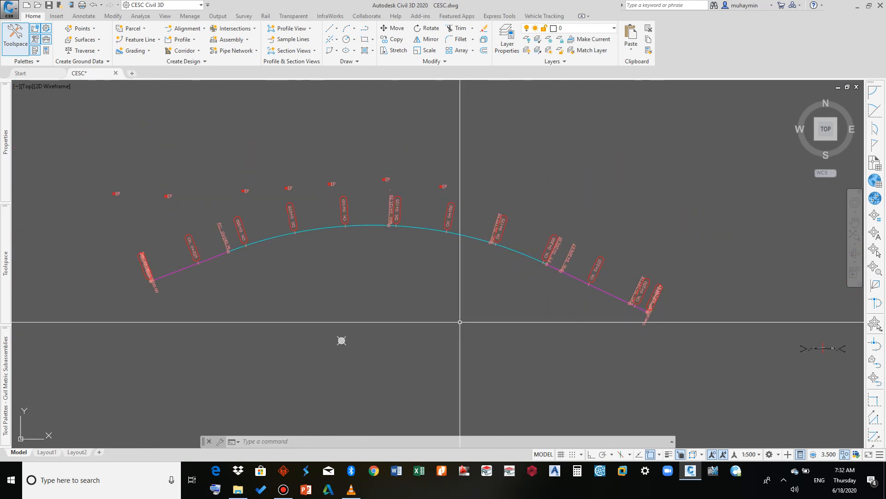
{"action": "left_click", "coordinate": [376, 225]}
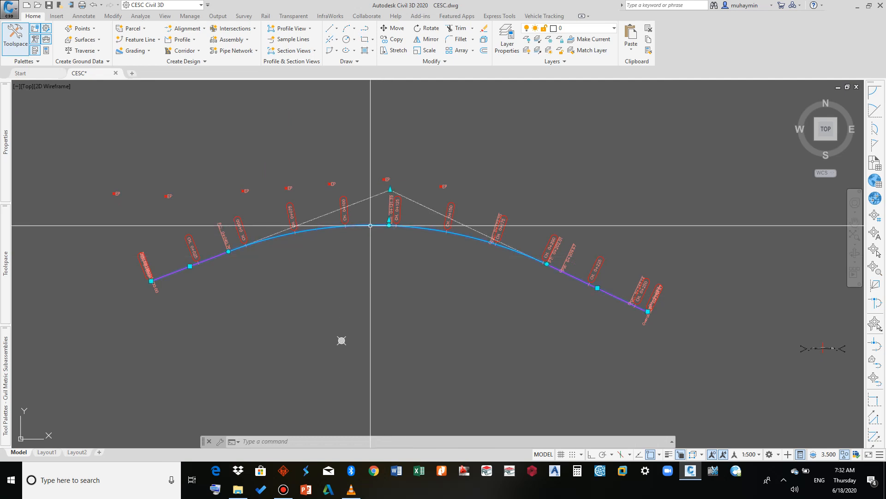
{"action": "right_click", "coordinate": [373, 227]}
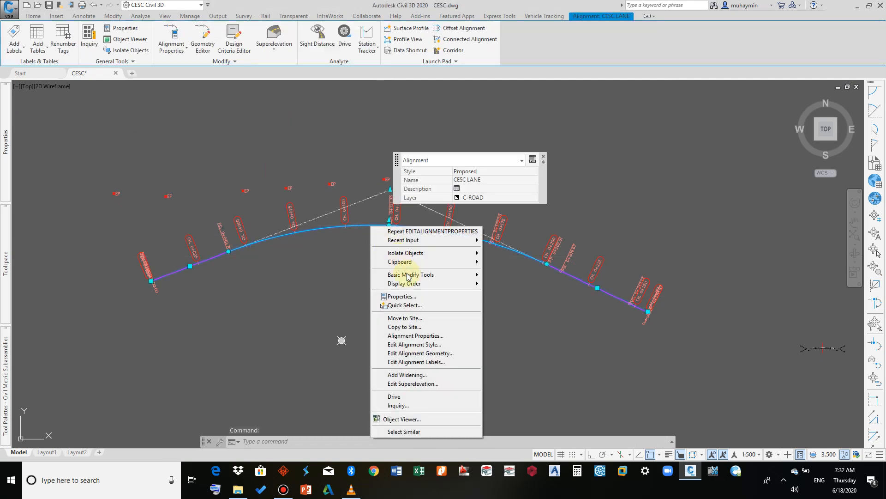
{"action": "left_click", "coordinate": [433, 345]}
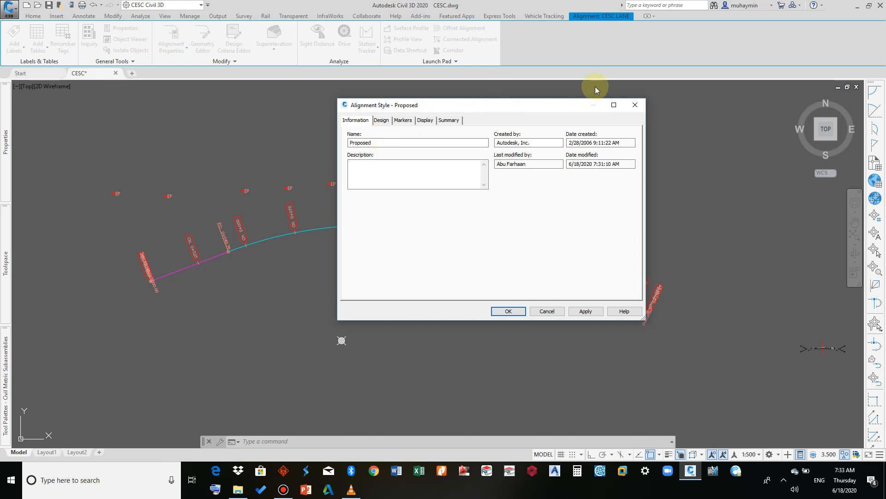
{"action": "left_click", "coordinate": [635, 105]}
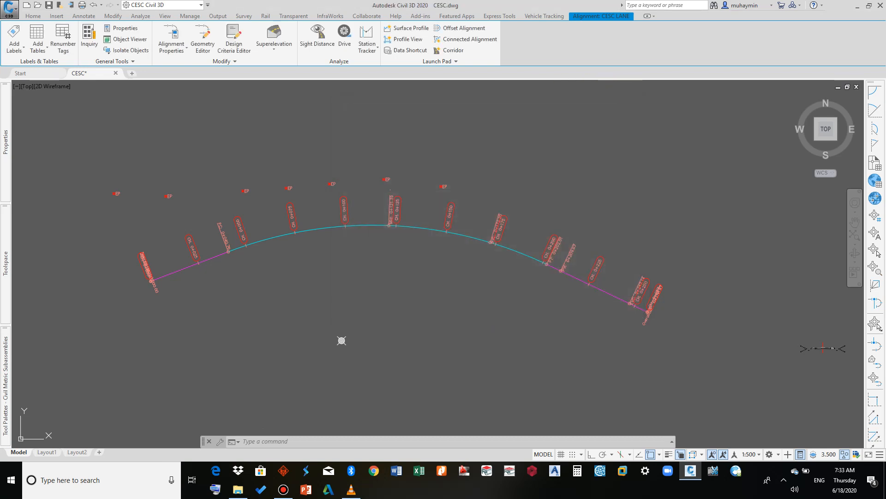
Step: Open the CESC LANE alignment's label settings and review the major station, geometry point and profile geometry point entries
{"action": "left_click", "coordinate": [405, 227]}
{"action": "right_click", "coordinate": [407, 227]}
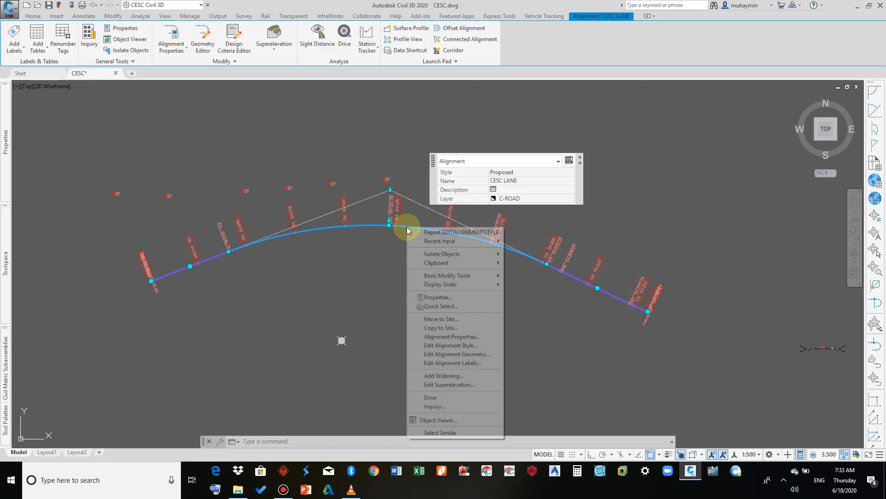
{"action": "left_click", "coordinate": [461, 364]}
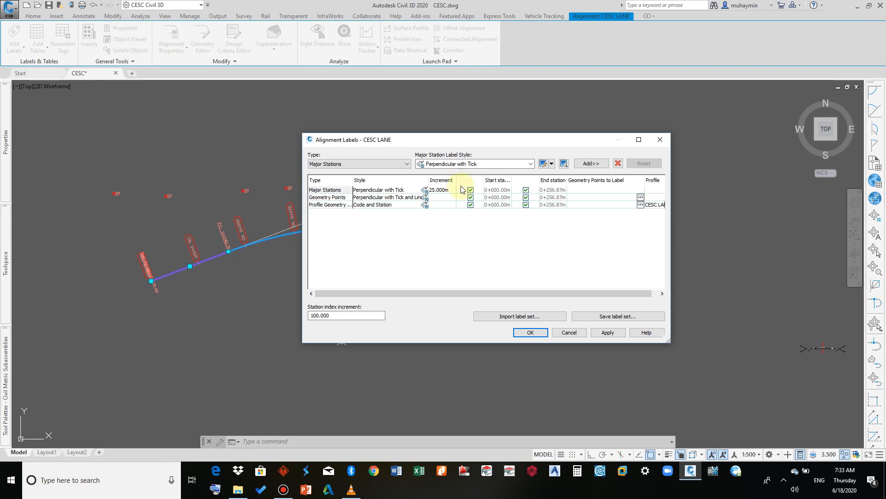
{"action": "left_click_drag", "start_coordinate": [460, 134], "coordinate": [512, 111]}
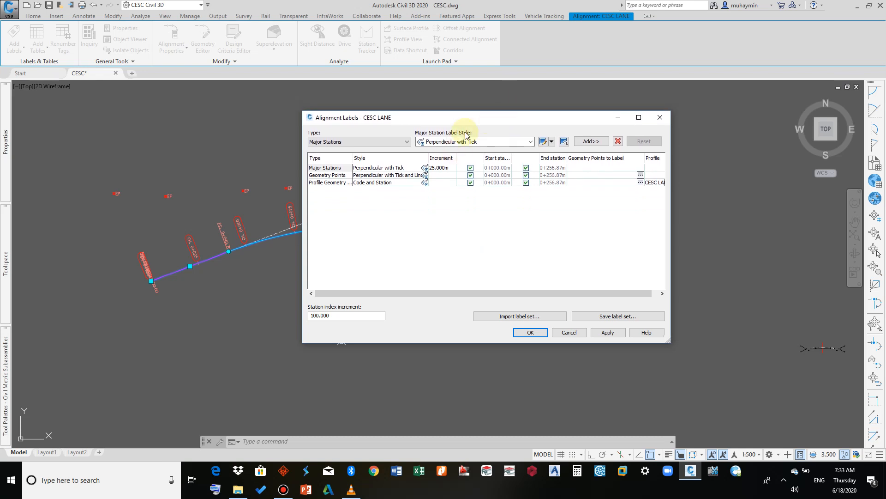
{"action": "left_click", "coordinate": [325, 167]}
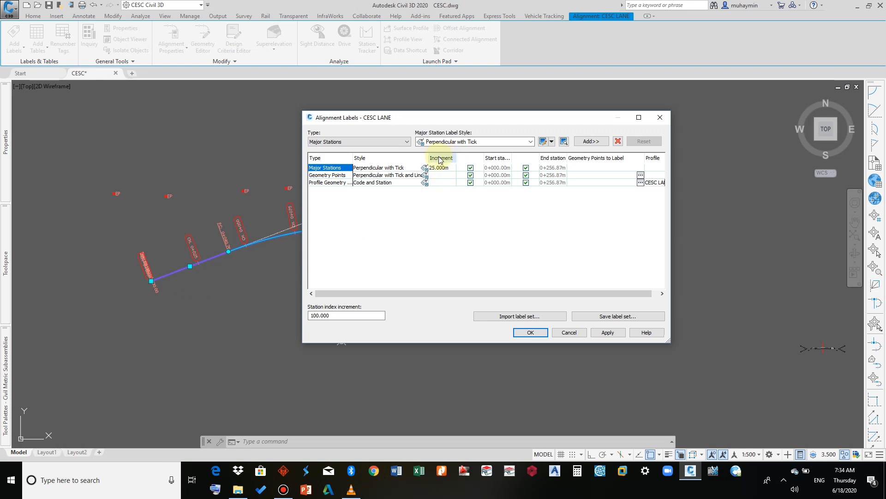
{"action": "left_click", "coordinate": [320, 176]}
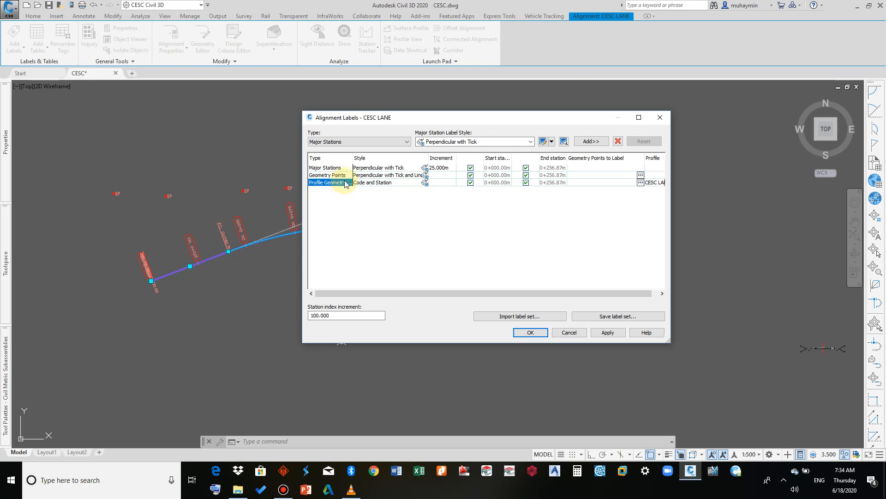
Step: View the label types that can be added to the alignment, keeping Major Stations as the chosen type
{"action": "left_click", "coordinate": [368, 140]}
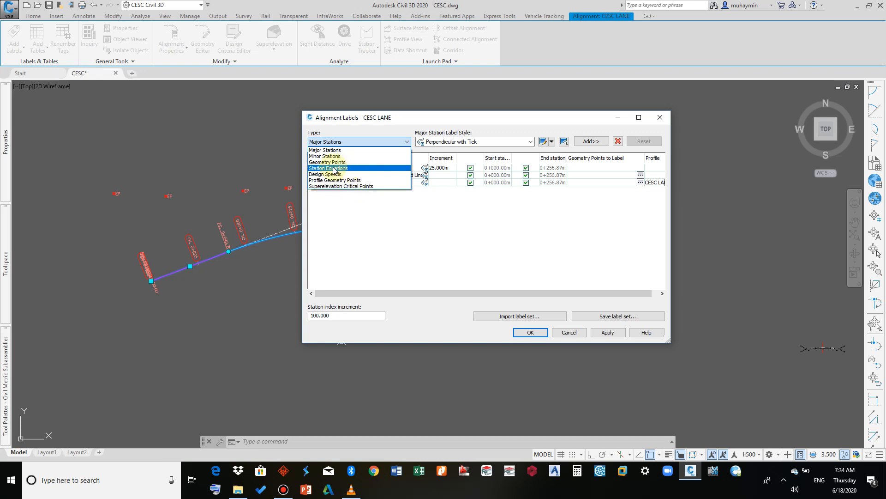
{"action": "left_click", "coordinate": [348, 141]}
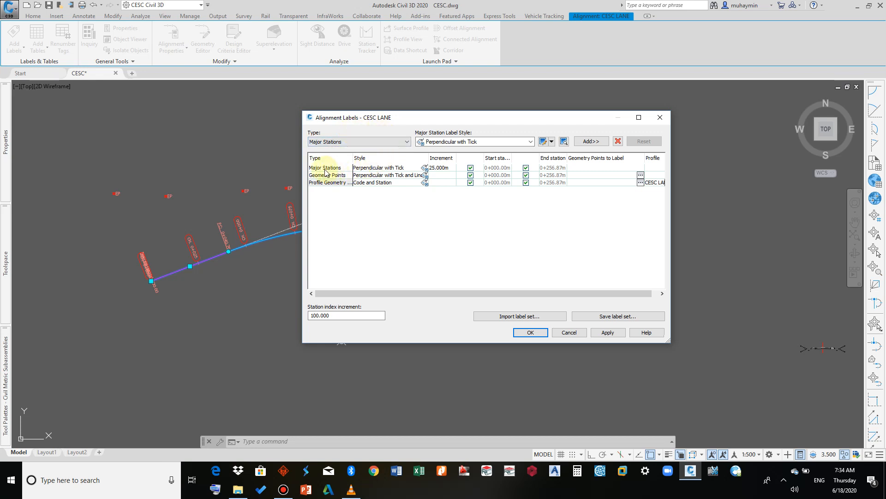
{"action": "left_click", "coordinate": [351, 142]}
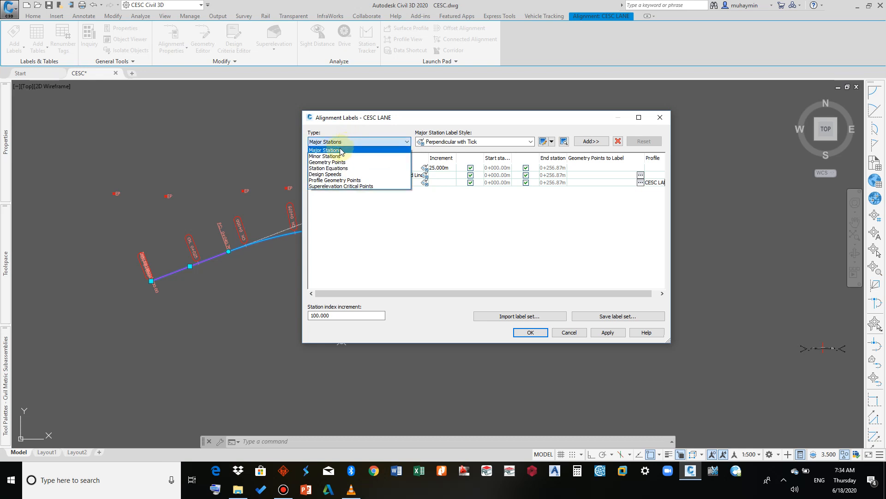
{"action": "left_click", "coordinate": [348, 142]}
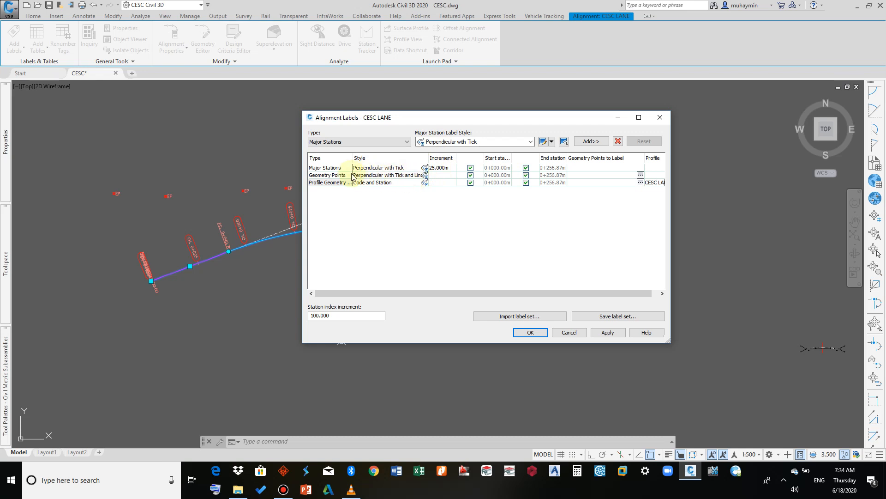
Step: Open the Perpendicular with Tick label style of the Major Stations entry for editing
{"action": "left_click", "coordinate": [425, 169]}
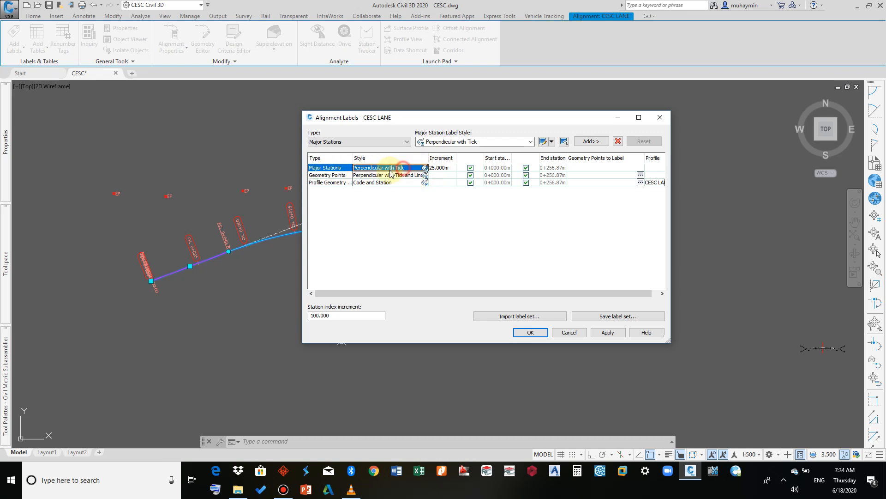
{"action": "left_click", "coordinate": [424, 168]}
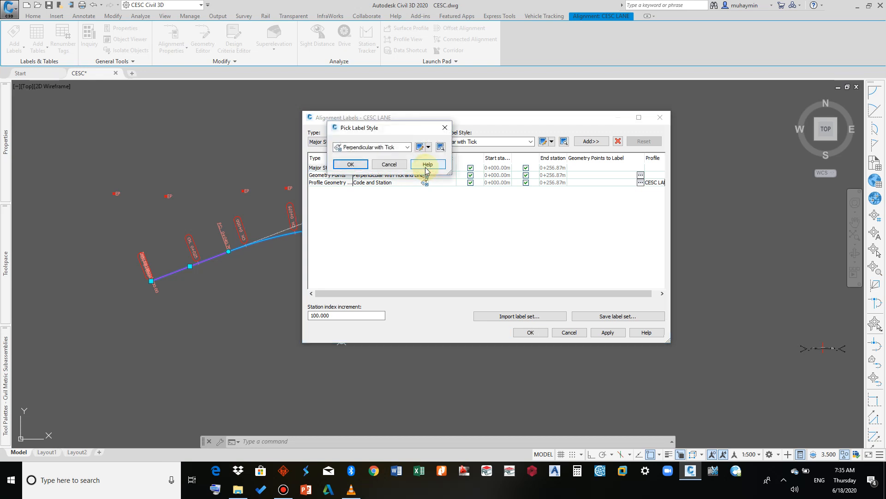
{"action": "left_click_drag", "start_coordinate": [390, 128], "coordinate": [513, 188]}
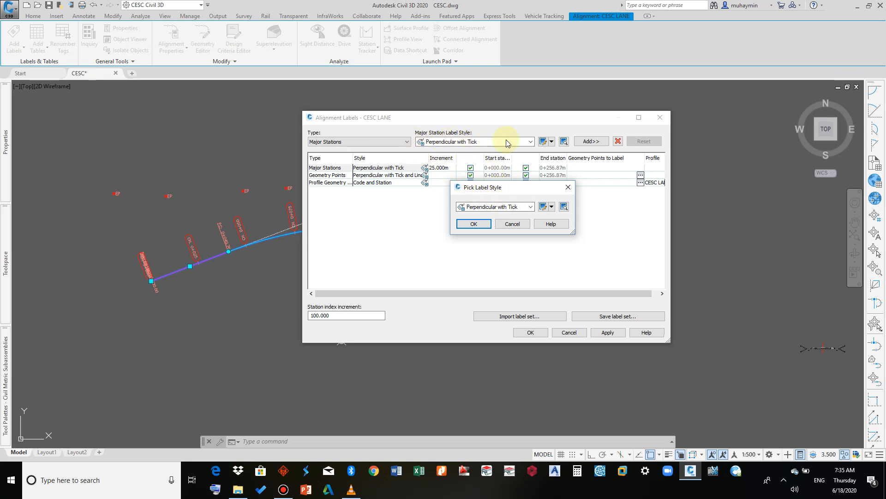
{"action": "left_click", "coordinate": [551, 207]}
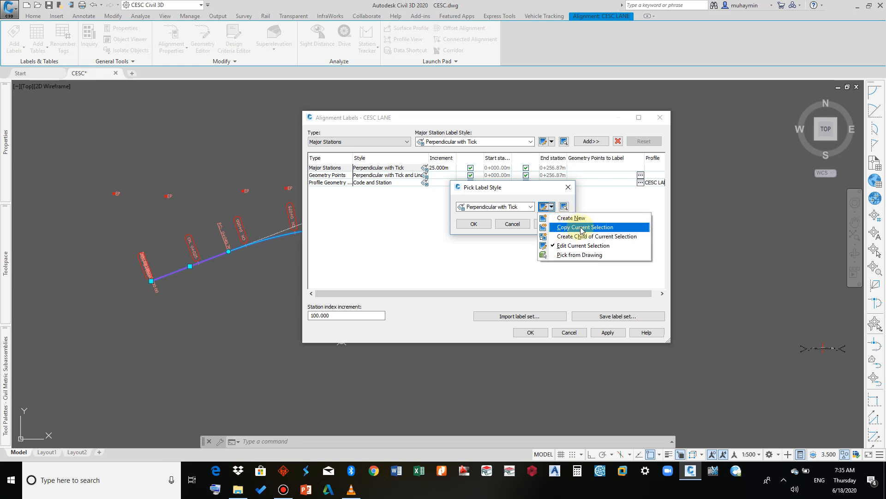
{"action": "left_click", "coordinate": [574, 248]}
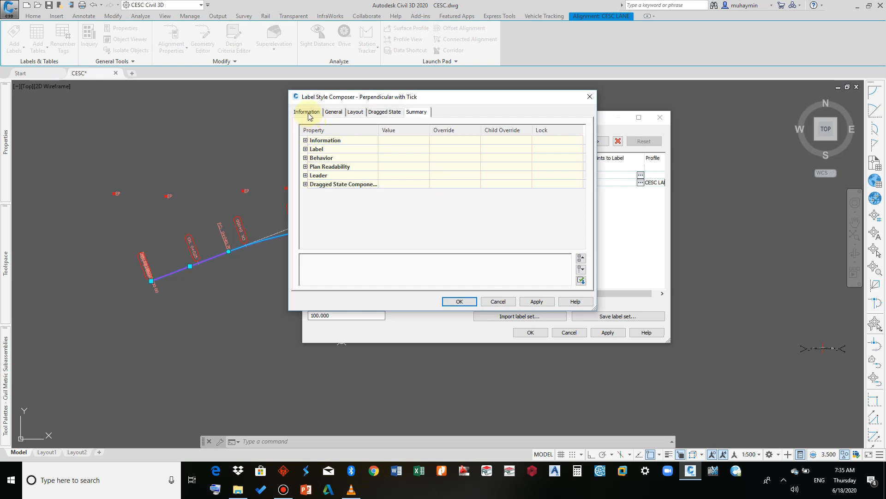
Step: Review the label style's information, its general settings and the name of the Chainage component in its layout
{"action": "left_click", "coordinate": [307, 112]}
{"action": "mouse_move", "coordinate": [335, 101]}
{"action": "left_mouse_down"}
{"action": "mouse_move", "coordinate": [339, 132]}
{"action": "mouse_move", "coordinate": [339, 117]}
{"action": "left_mouse_up"}
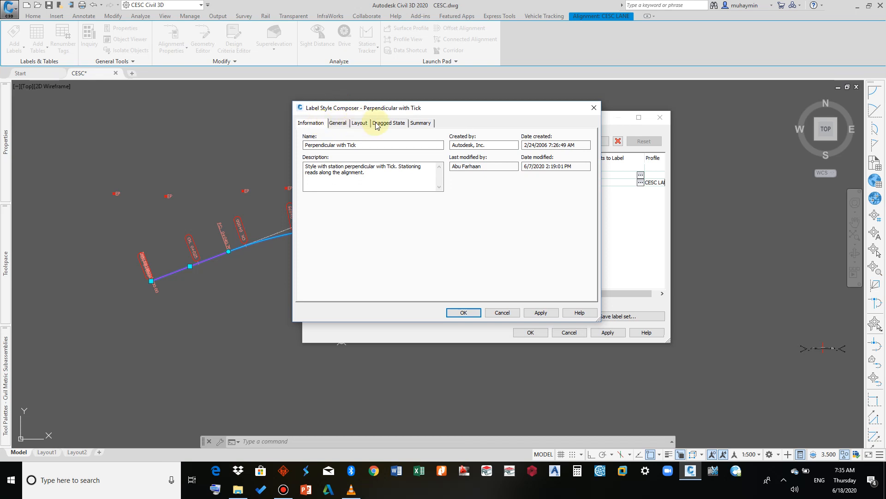
{"action": "left_click", "coordinate": [332, 125]}
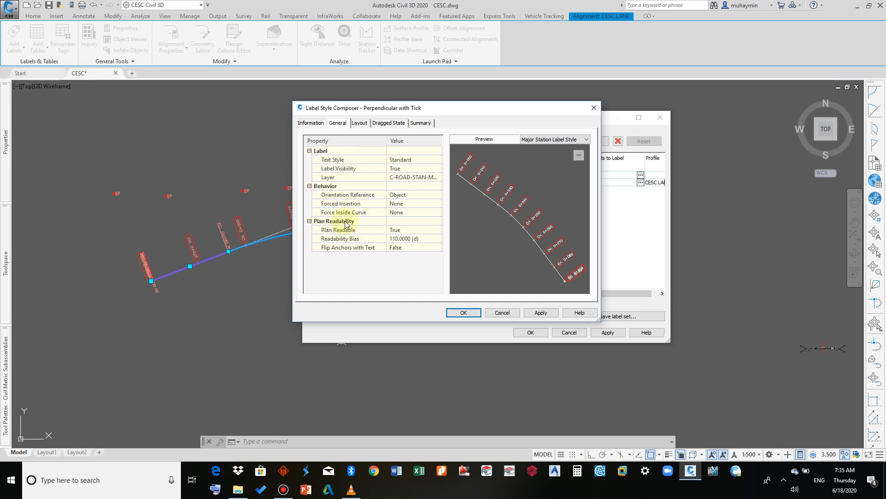
{"action": "left_click", "coordinate": [360, 124]}
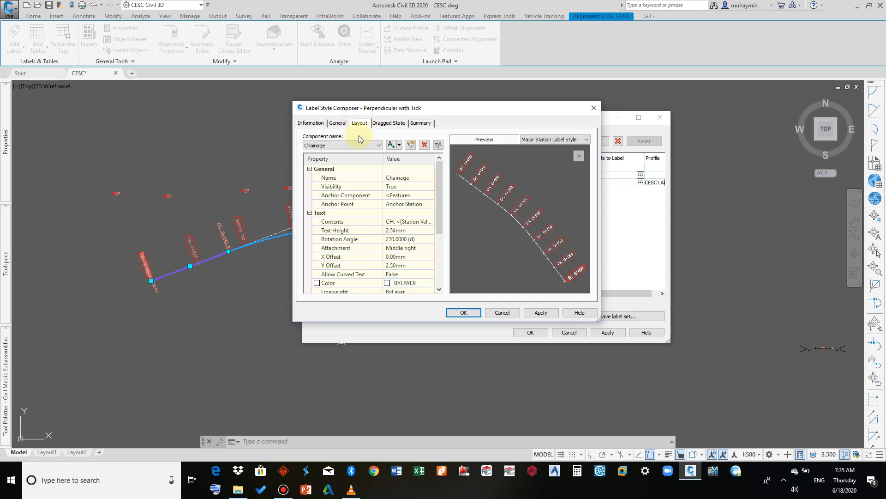
{"action": "left_click", "coordinate": [361, 146]}
{"action": "left_click", "coordinate": [362, 147]}
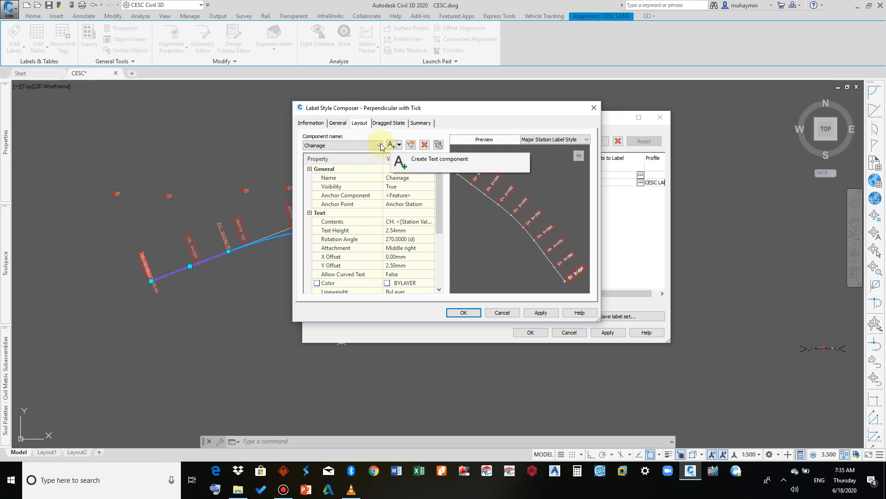
{"action": "left_click", "coordinate": [412, 177]}
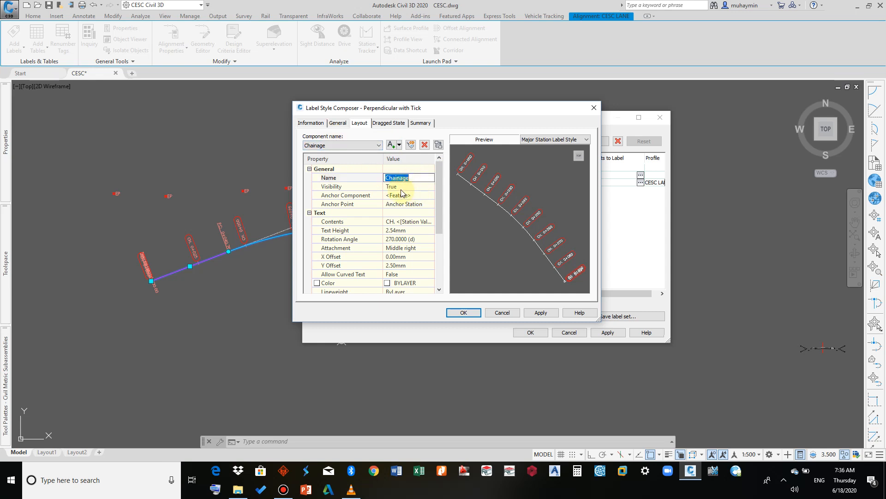
Step: Set the Chainage component's visibility to False to check the preview, and restore it to True
{"action": "left_click", "coordinate": [398, 186]}
{"action": "left_click", "coordinate": [405, 187]}
{"action": "left_click", "coordinate": [410, 195]}
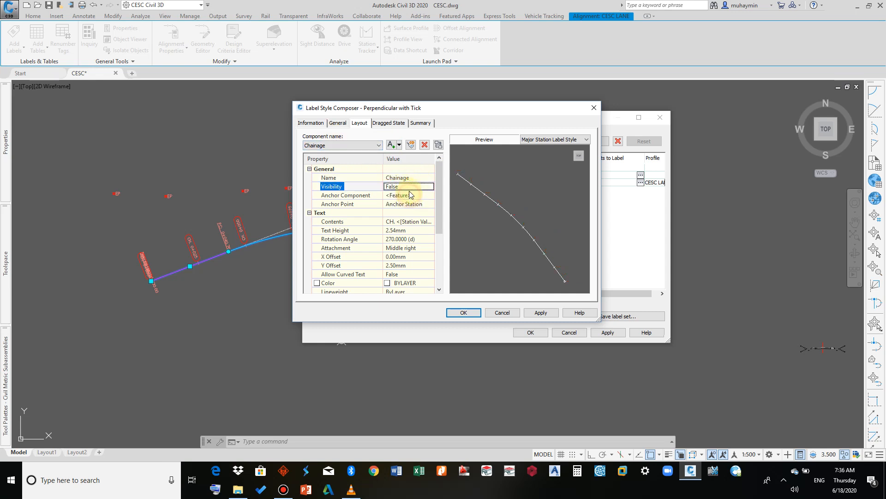
{"action": "left_click", "coordinate": [402, 187]}
{"action": "left_click", "coordinate": [406, 186]}
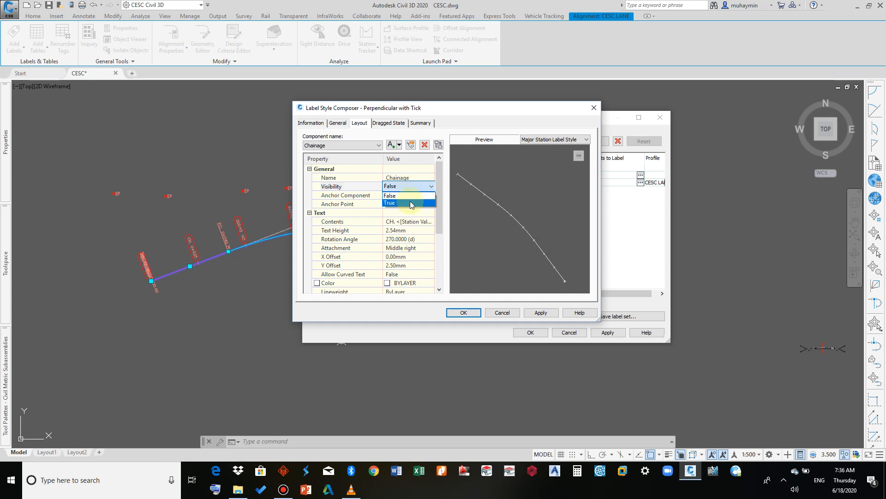
{"action": "left_click", "coordinate": [411, 203]}
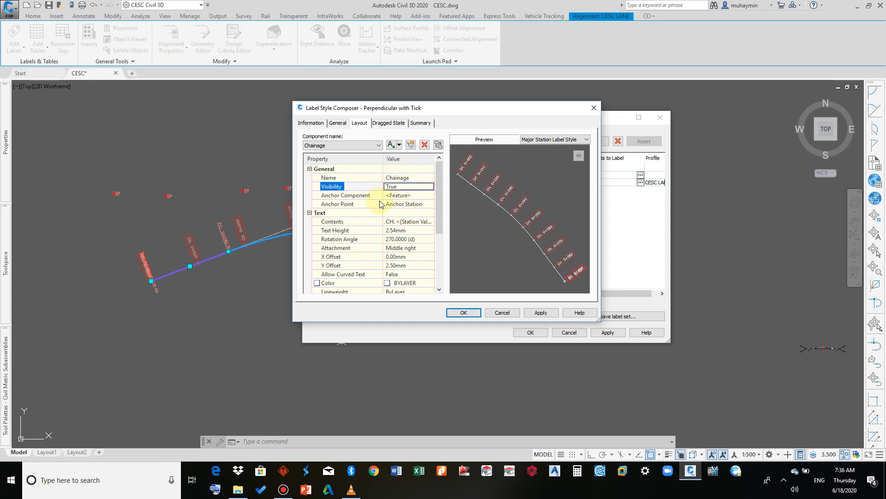
Step: View the Chainage component's anchor component options and anchor point, keeping <Feature> and Anchor Station
{"action": "left_click", "coordinate": [400, 195]}
{"action": "left_click", "coordinate": [418, 196]}
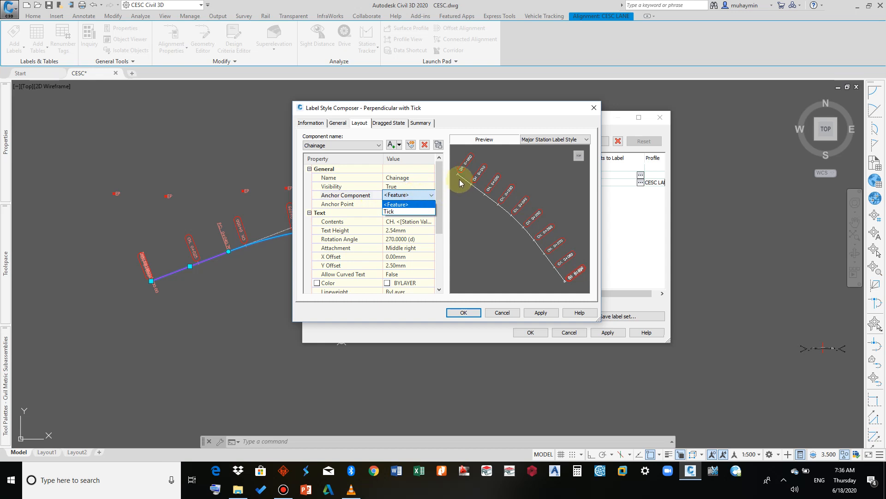
{"action": "left_click", "coordinate": [427, 196]}
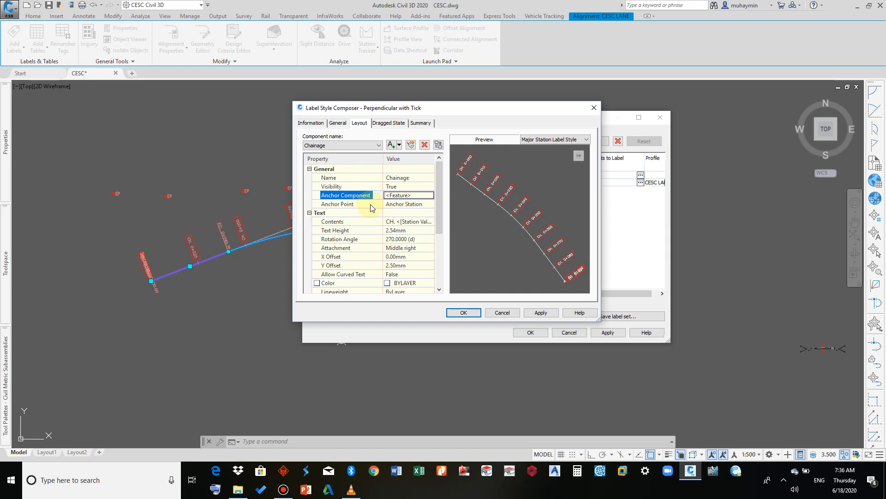
{"action": "left_click", "coordinate": [417, 203]}
{"action": "left_click", "coordinate": [418, 203]}
{"action": "left_click", "coordinate": [419, 204]}
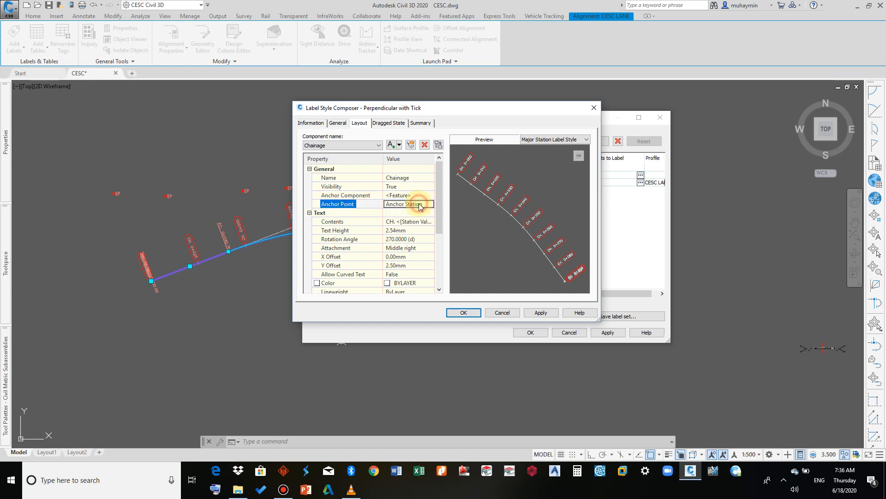
Step: Open the Chainage text contents and examine the station value expression and the properties available for insertion
{"action": "left_click", "coordinate": [420, 221]}
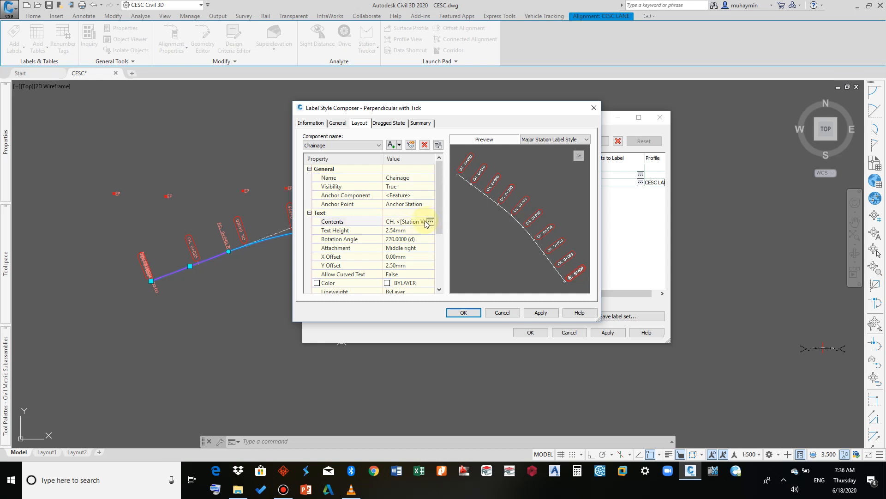
{"action": "left_click", "coordinate": [430, 222]}
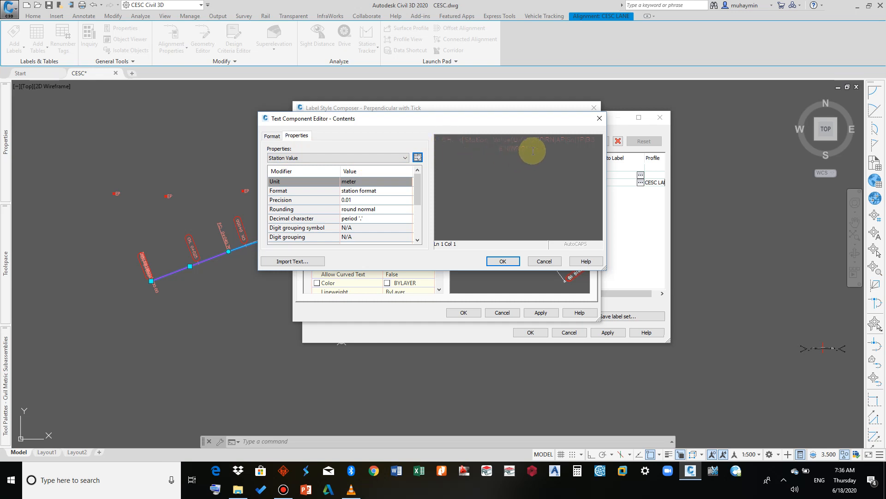
{"action": "left_click_drag", "start_coordinate": [536, 147], "coordinate": [460, 141]}
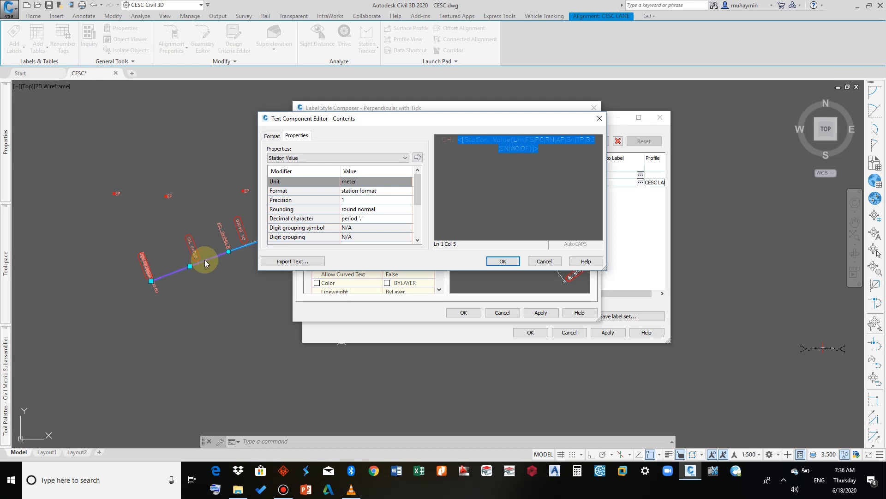
{"action": "left_click_drag", "start_coordinate": [386, 122], "coordinate": [509, 149]}
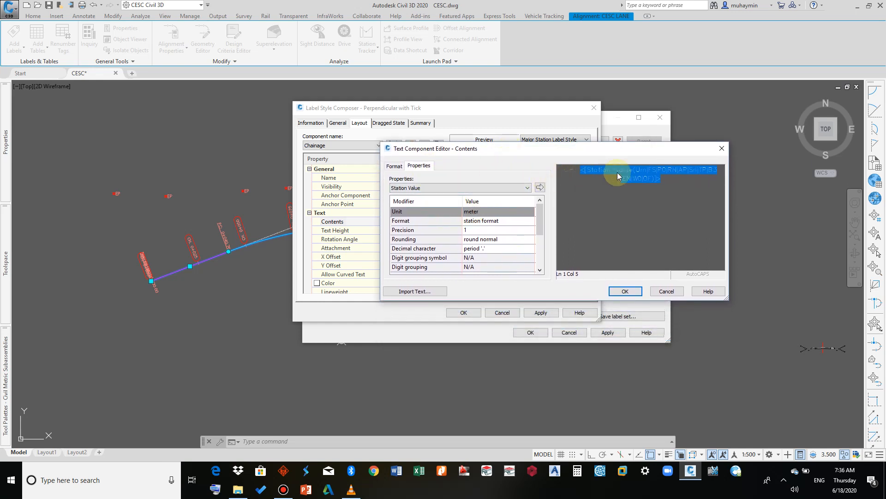
{"action": "left_click", "coordinate": [496, 188]}
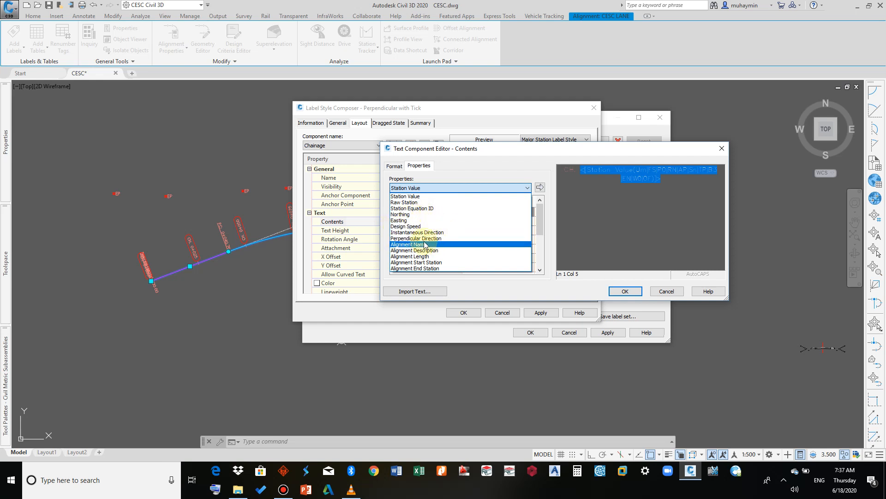
{"action": "left_click", "coordinate": [461, 171]}
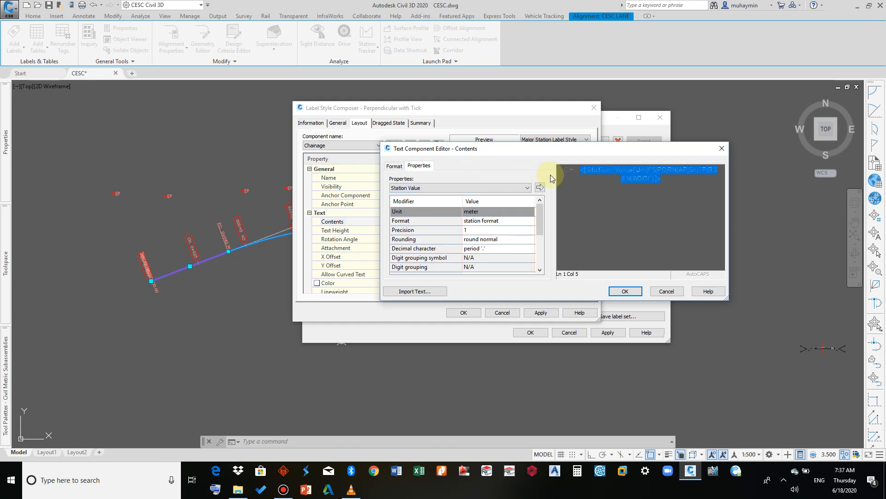
{"action": "left_click", "coordinate": [577, 171]}
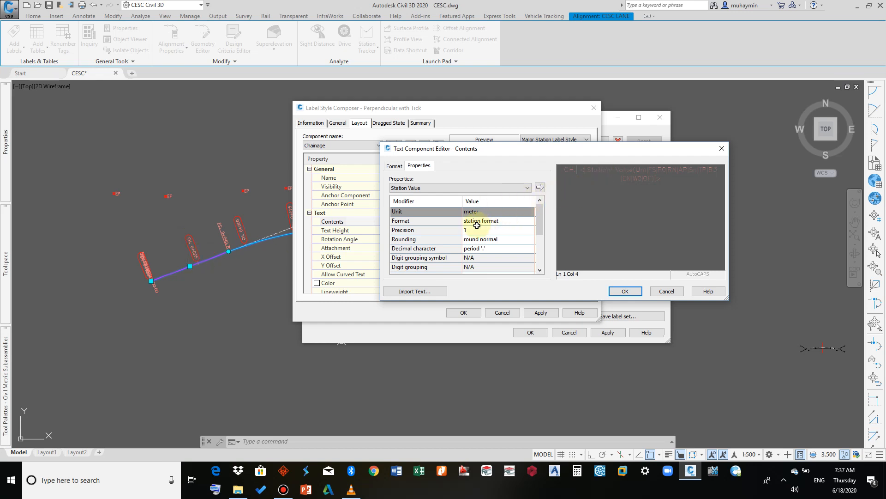
Step: Examine the Station Value modifiers, including the format and precision options, without changing them
{"action": "left_click", "coordinate": [490, 219]}
{"action": "left_click", "coordinate": [508, 219]}
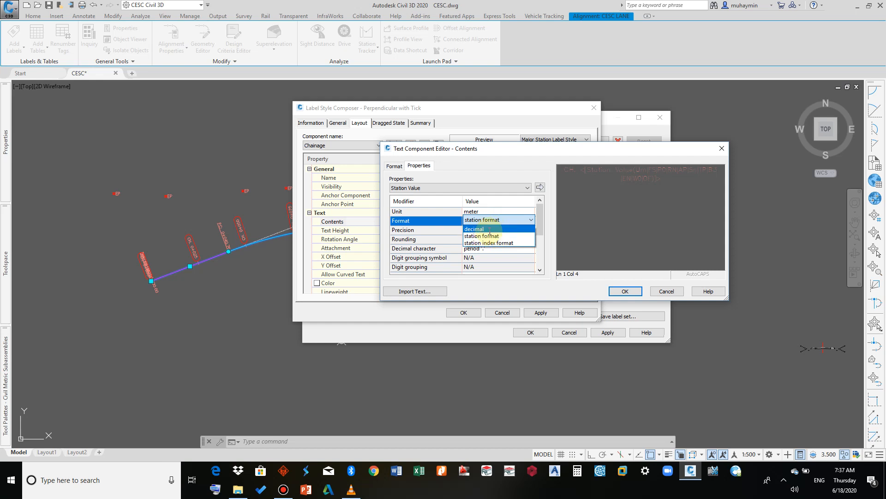
{"action": "left_click", "coordinate": [498, 220]}
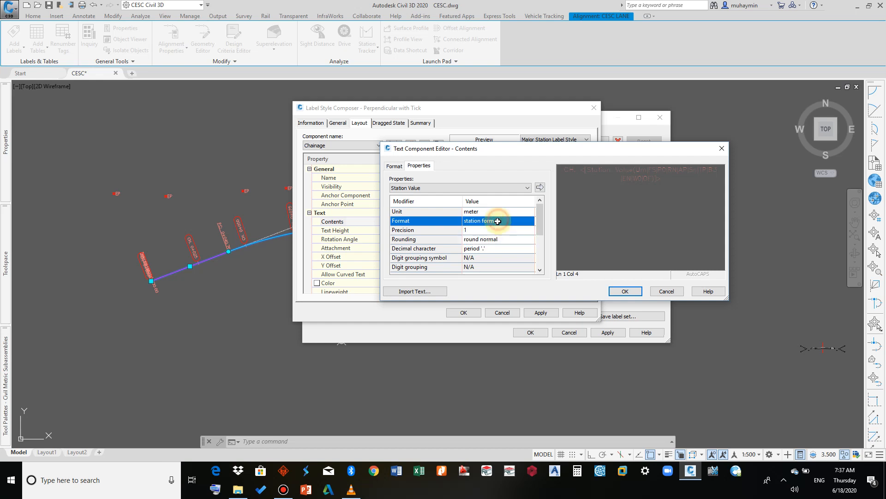
{"action": "left_click", "coordinate": [490, 229]}
{"action": "left_click", "coordinate": [490, 229]}
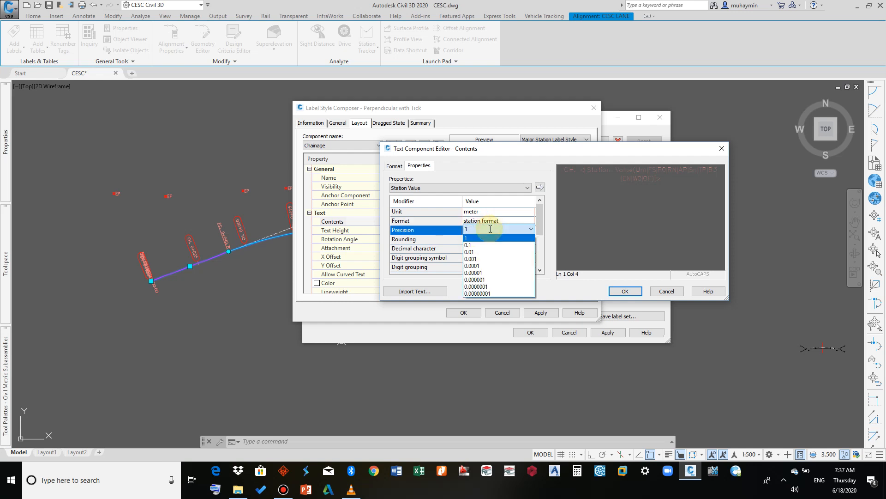
{"action": "left_click", "coordinate": [491, 229]}
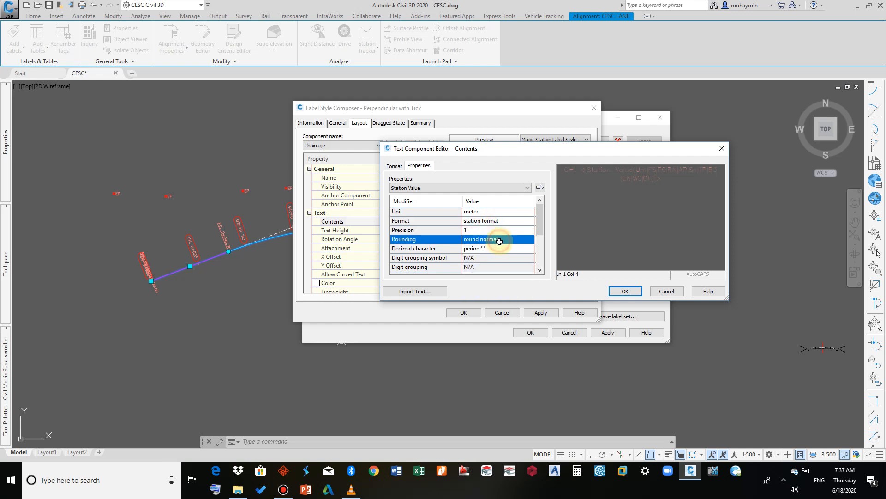
{"action": "scroll", "coordinate": [490, 235], "scroll_direction": "down", "scroll_amount": 2}
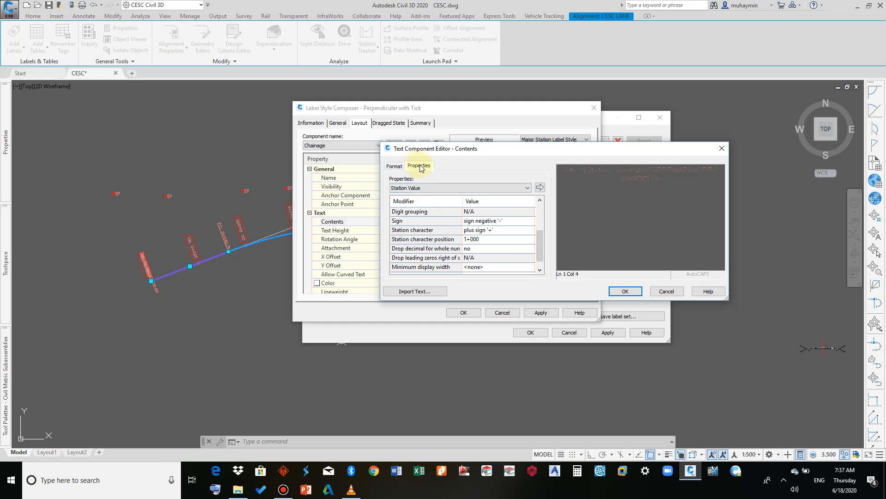
Step: View the text format settings, keep the justification at Center, and close the contents editor without saving
{"action": "left_click", "coordinate": [398, 166]}
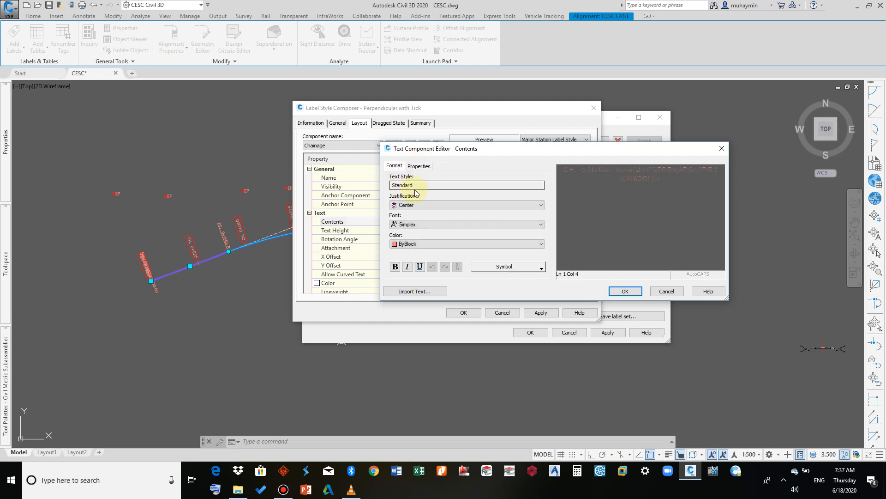
{"action": "left_click", "coordinate": [423, 205]}
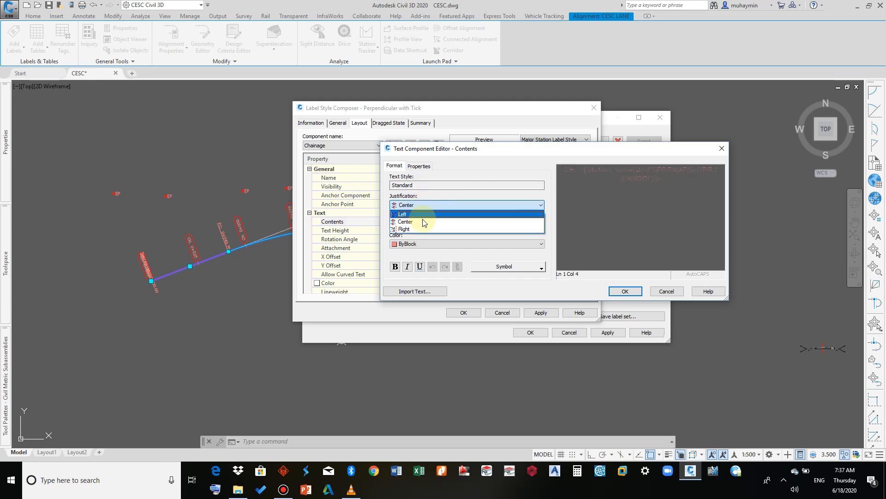
{"action": "left_click", "coordinate": [441, 221]}
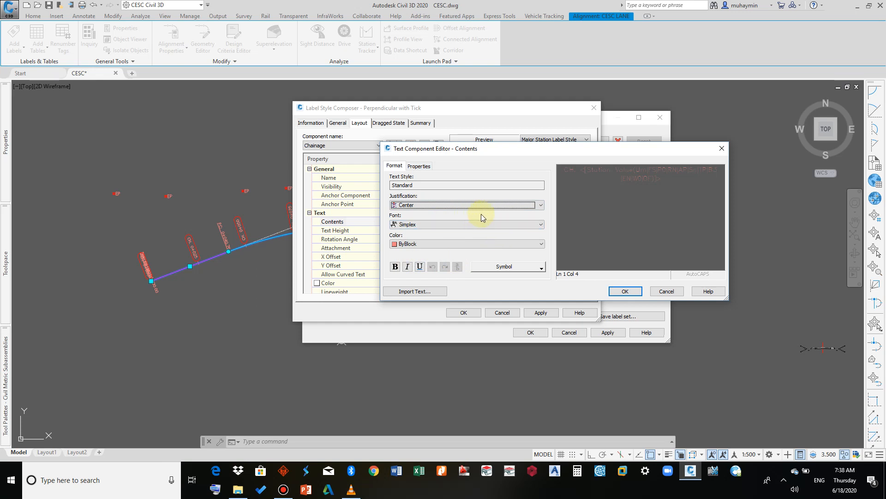
{"action": "left_click", "coordinate": [665, 293]}
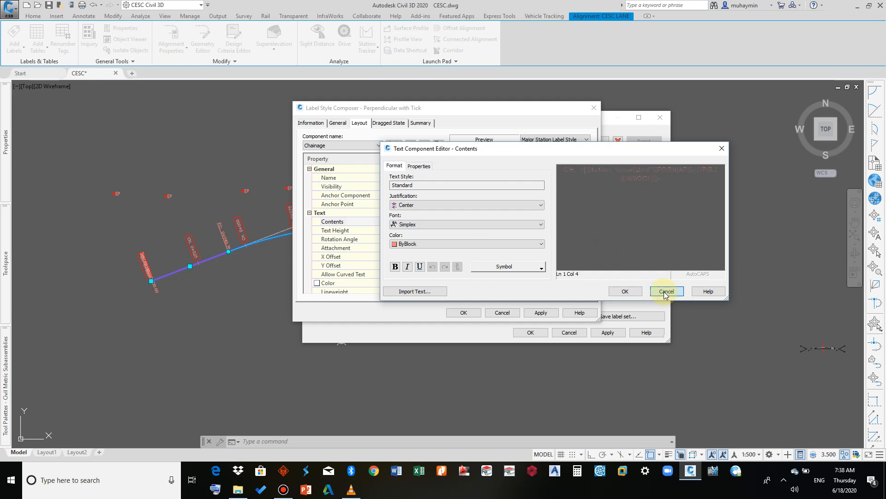
Step: Examine the Chainage component's remaining text and border settings against the label preview
{"action": "scroll", "coordinate": [505, 196], "scroll_direction": "down", "scroll_amount": 2}
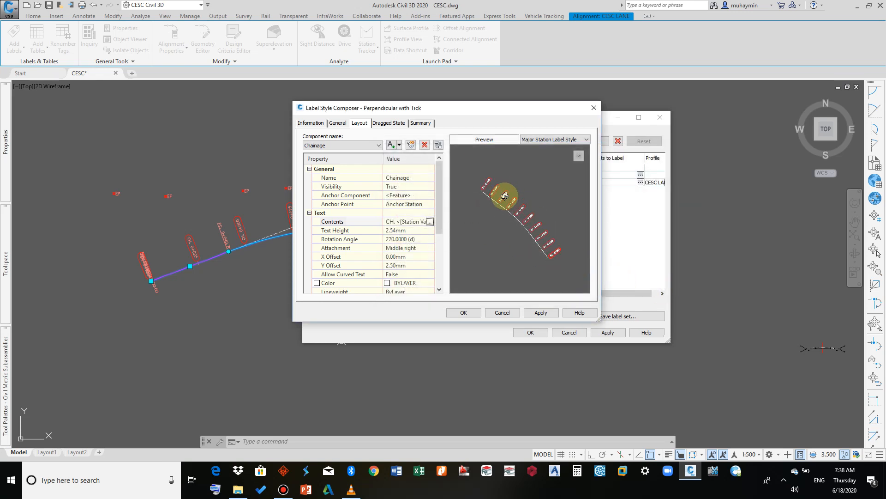
{"action": "left_click_drag", "start_coordinate": [438, 217], "coordinate": [440, 273]}
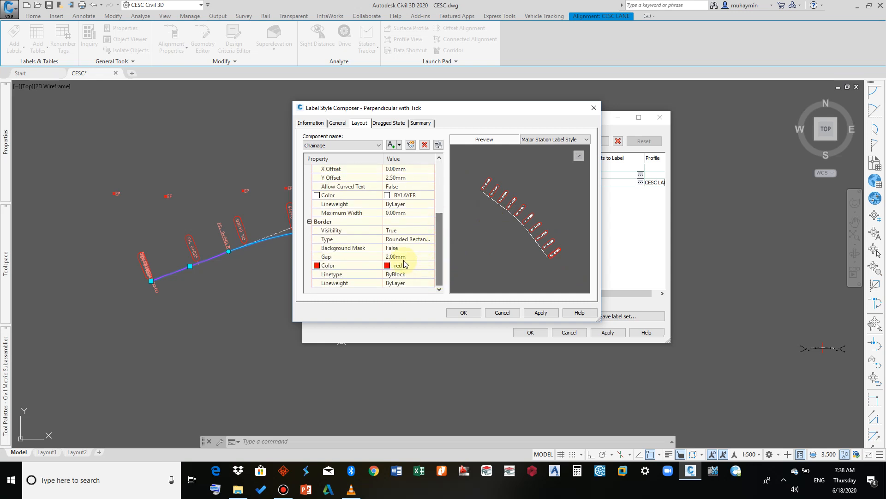
{"action": "scroll", "coordinate": [480, 182], "scroll_direction": "up", "scroll_amount": 3}
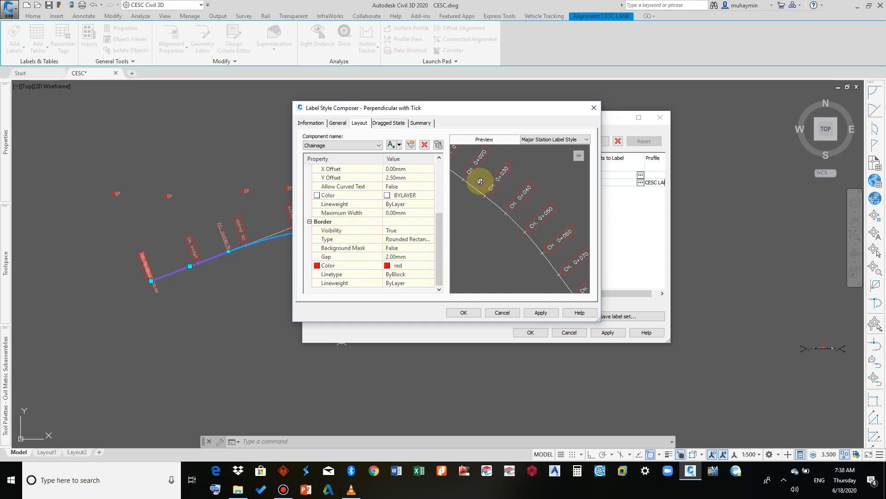
Step: Preview the Chainage label with border visibility set to False, and switch the visibility back to True
{"action": "scroll", "coordinate": [484, 184], "scroll_direction": "up", "scroll_amount": 3}
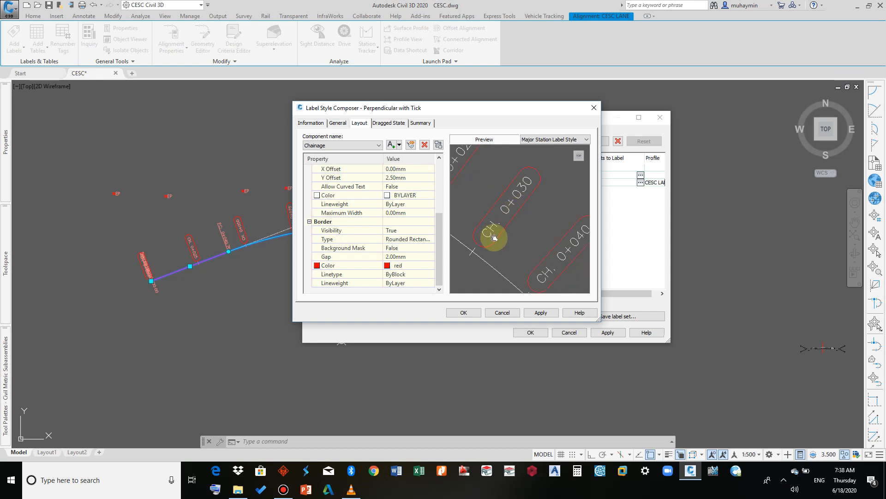
{"action": "middle_click_drag", "start_coordinate": [494, 238], "coordinate": [509, 235]}
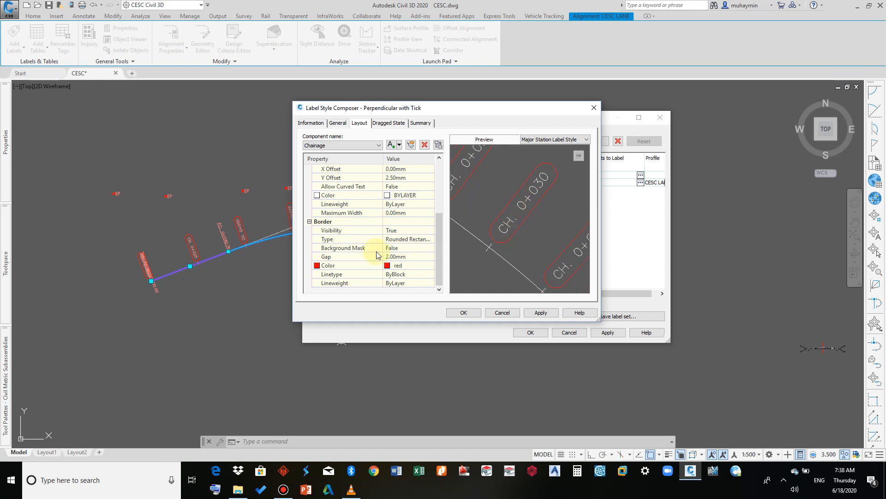
{"action": "left_click", "coordinate": [418, 230]}
{"action": "left_click", "coordinate": [418, 231]}
{"action": "left_click", "coordinate": [419, 241]}
{"action": "left_click", "coordinate": [420, 228]}
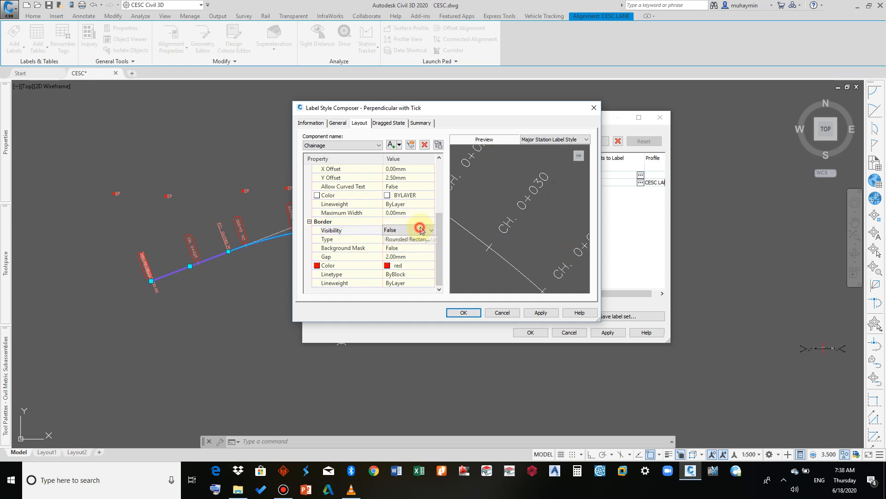
{"action": "left_click", "coordinate": [421, 248]}
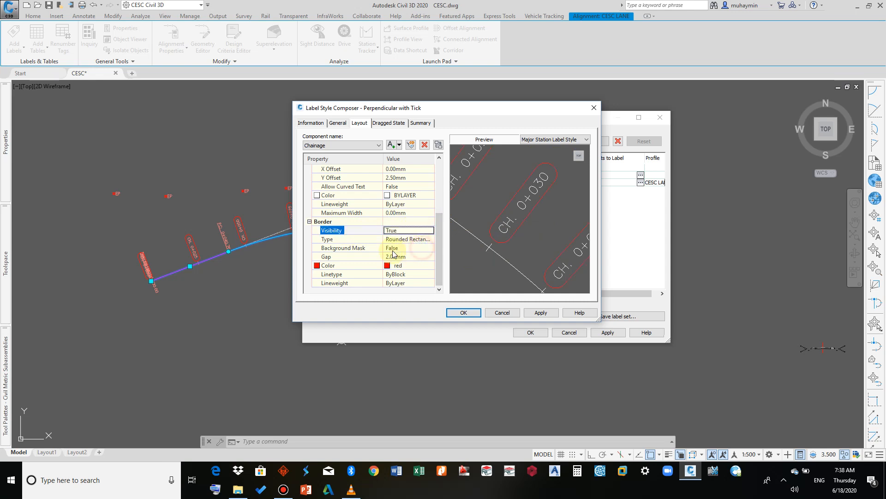
Step: Try the Rectangular border type on the Chainage component, and return the type to Rounded Rectangular
{"action": "left_click", "coordinate": [408, 240]}
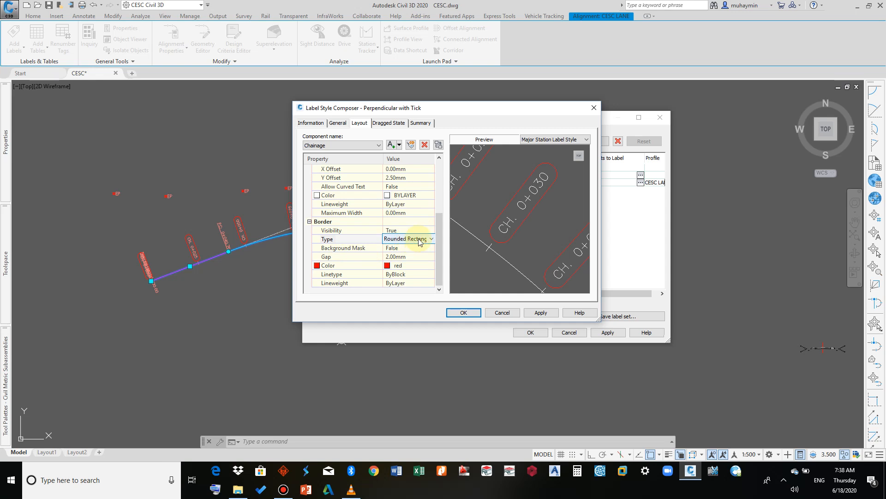
{"action": "left_click", "coordinate": [421, 241]}
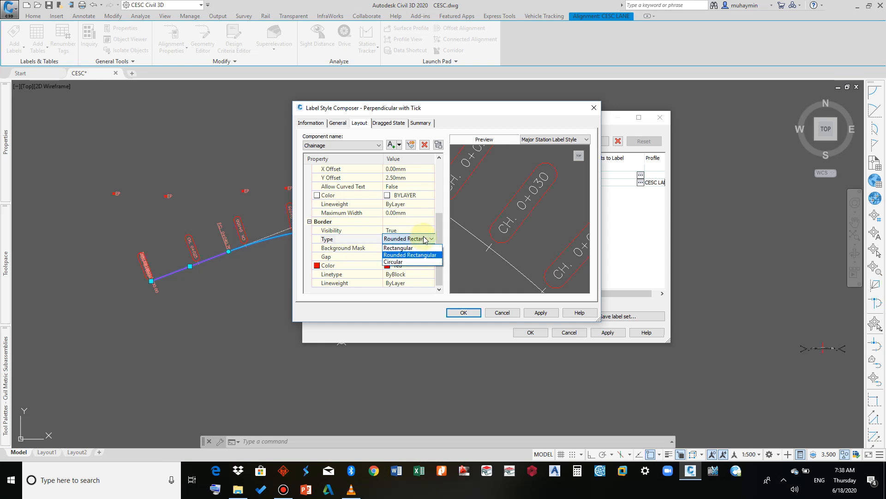
{"action": "left_click", "coordinate": [418, 248]}
{"action": "left_click", "coordinate": [417, 239]}
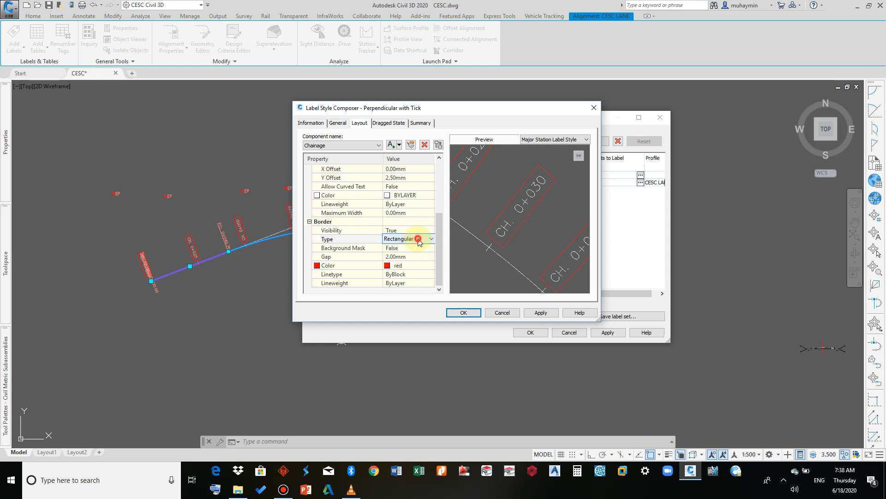
{"action": "left_click", "coordinate": [414, 254]}
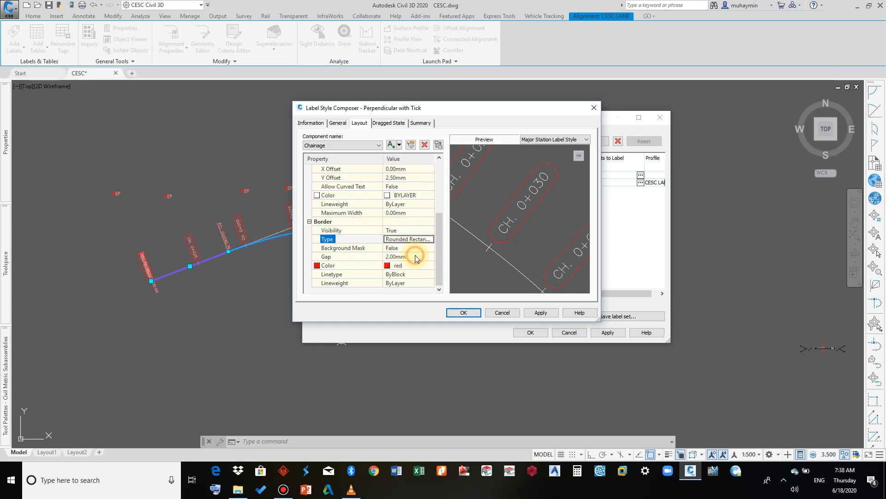
Step: Try setting the Chainage border's background mask to True, and set it back to False
{"action": "left_click", "coordinate": [393, 248]}
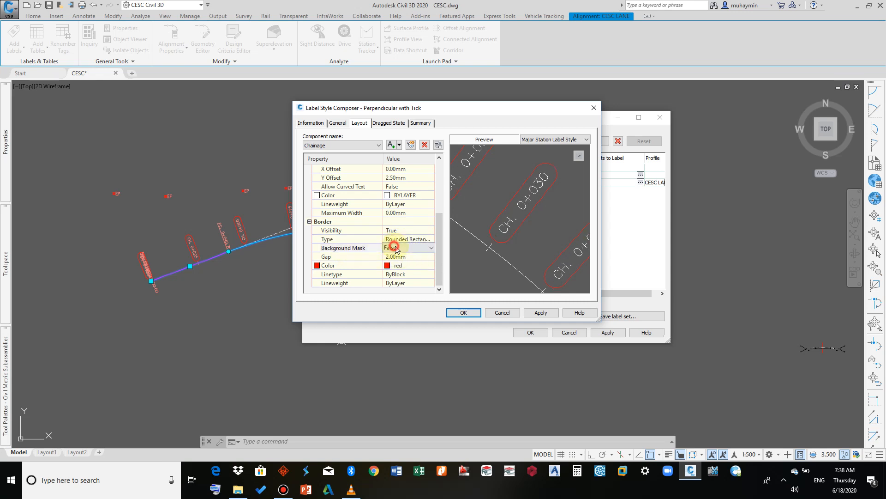
{"action": "left_click", "coordinate": [408, 248]}
{"action": "left_click", "coordinate": [412, 265]}
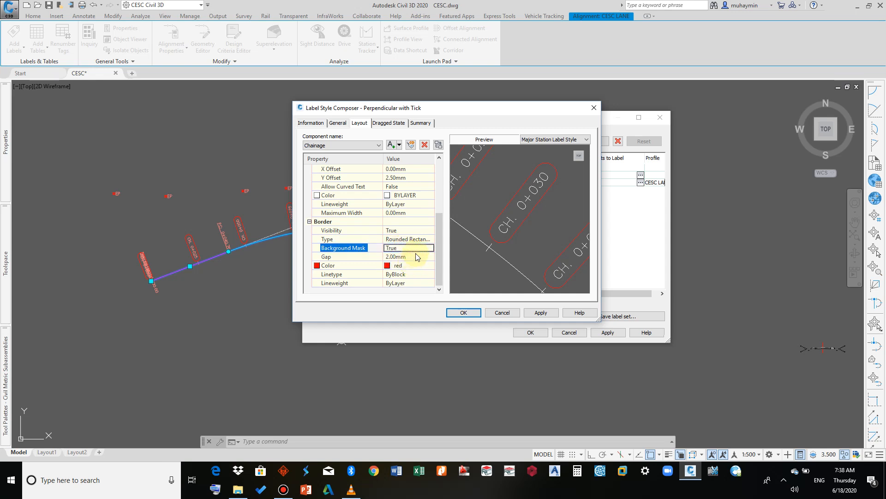
{"action": "left_click", "coordinate": [421, 248]}
{"action": "left_click", "coordinate": [419, 257]}
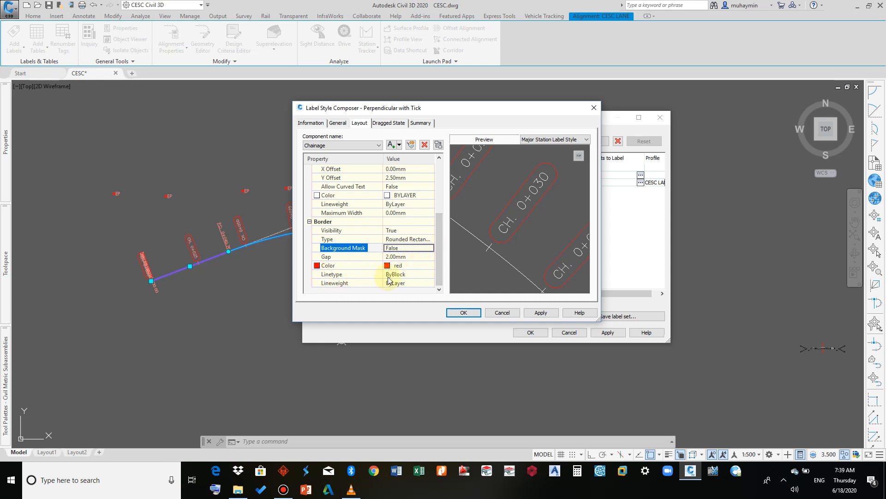
Step: Examine the label style's dragged state leader and component settings, and close the style composer with its settings accepted
{"action": "left_click", "coordinate": [390, 123]}
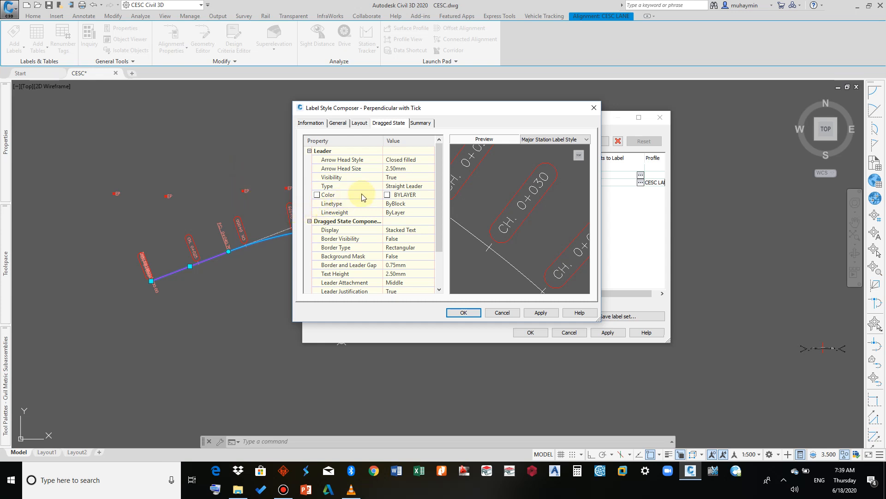
{"action": "left_click", "coordinate": [391, 187]}
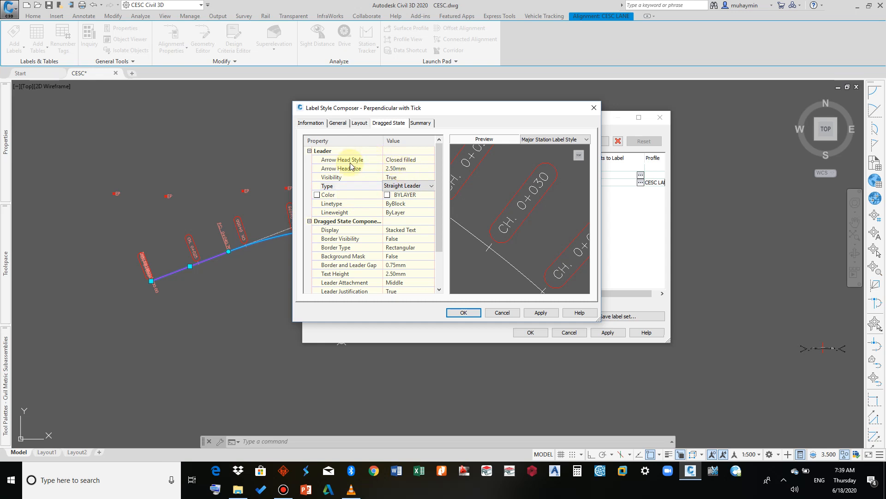
{"action": "scroll", "coordinate": [412, 207], "scroll_direction": "down", "scroll_amount": 2}
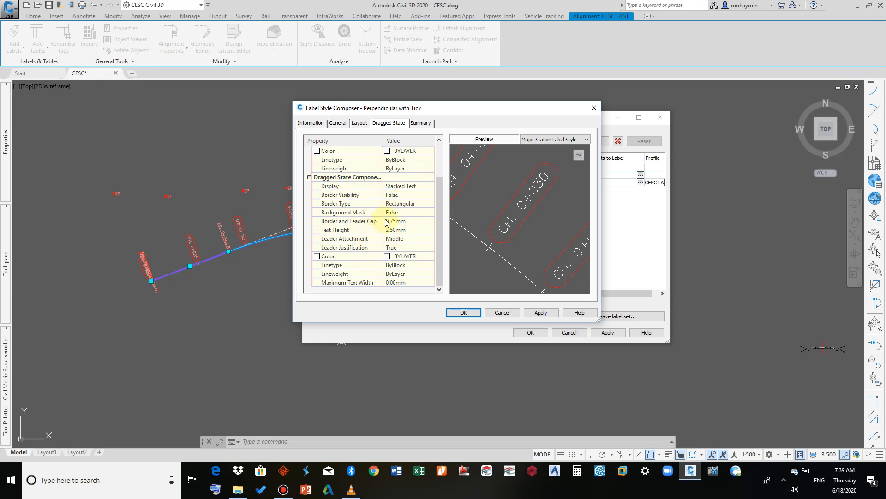
{"action": "scroll", "coordinate": [387, 222], "scroll_direction": "up", "scroll_amount": 2}
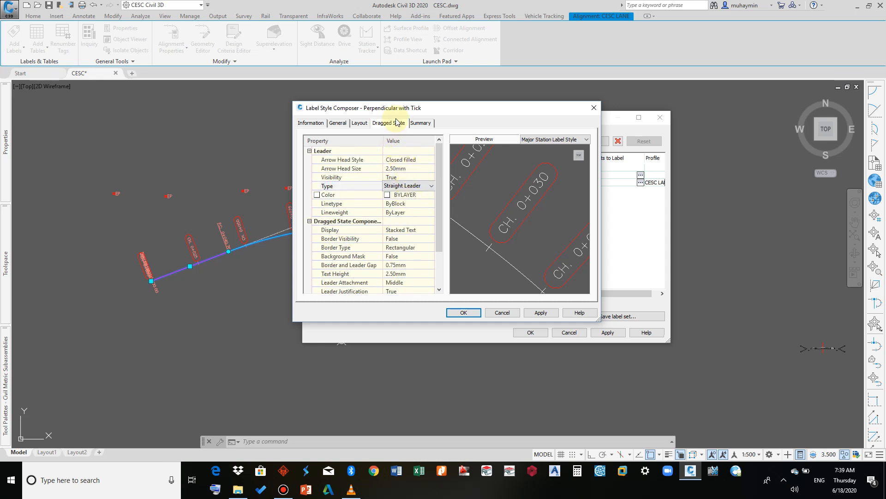
{"action": "left_click", "coordinate": [457, 311]}
{"action": "left_click", "coordinate": [469, 224]}
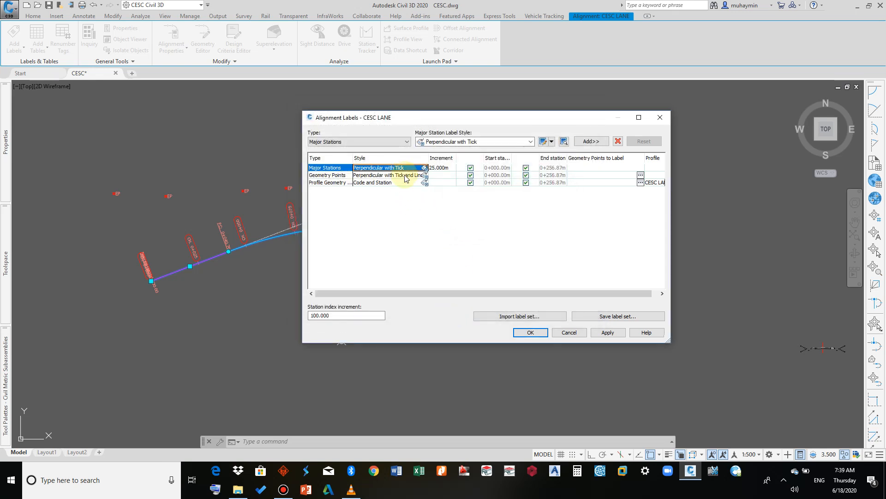
Step: Examine the available alignment label types and the columns of the CESC LANE label list
{"action": "left_click", "coordinate": [372, 142]}
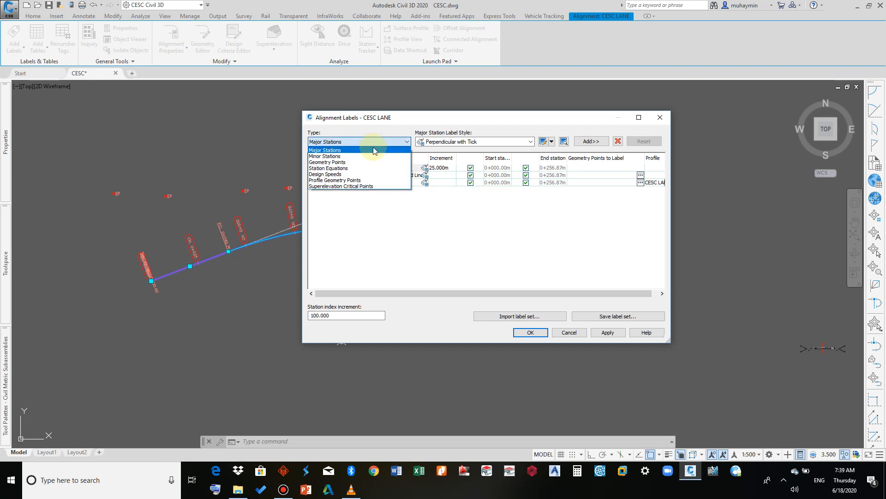
{"action": "left_click", "coordinate": [411, 212]}
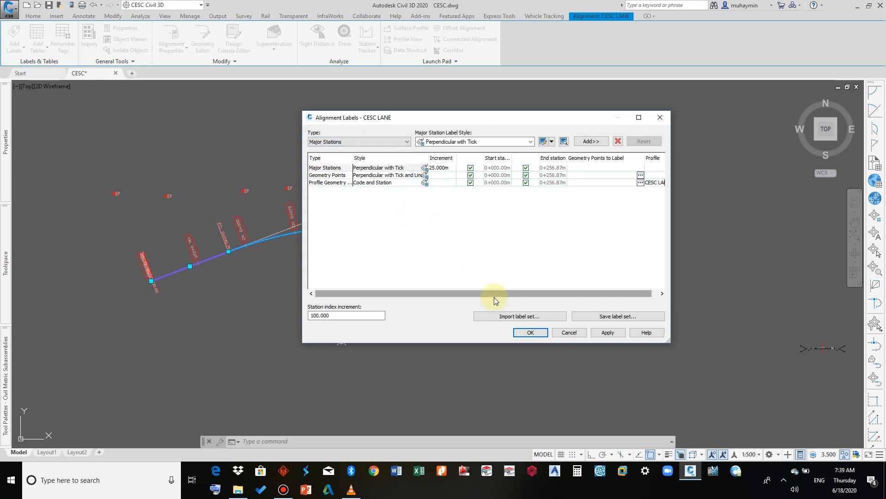
{"action": "left_click_drag", "start_coordinate": [494, 293], "coordinate": [534, 267]}
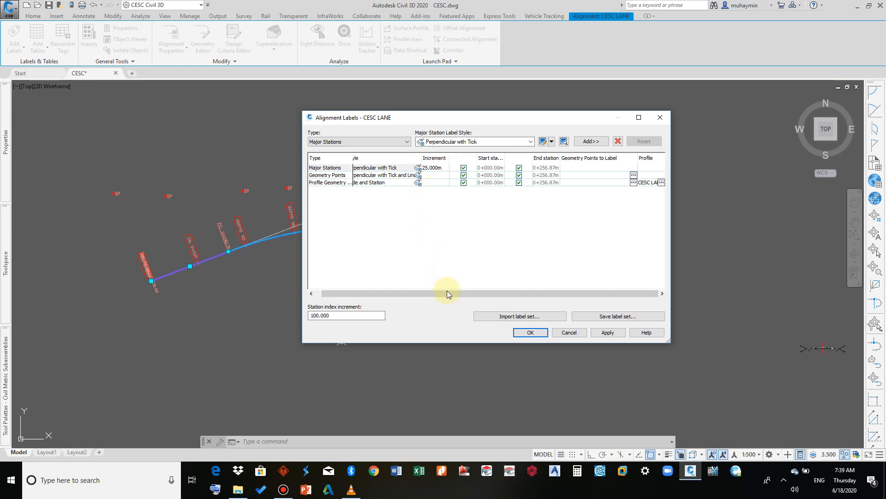
{"action": "left_click_drag", "start_coordinate": [447, 294], "coordinate": [403, 293]}
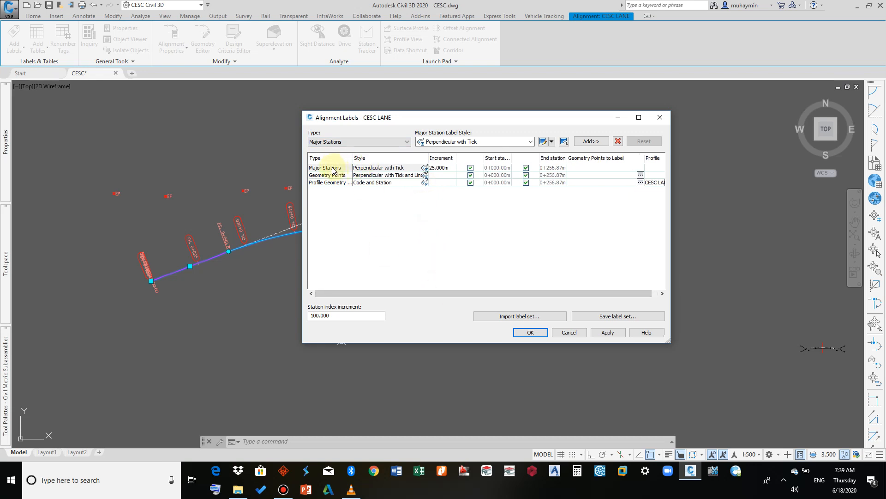
{"action": "left_click", "coordinate": [337, 142]}
{"action": "left_click", "coordinate": [347, 138]}
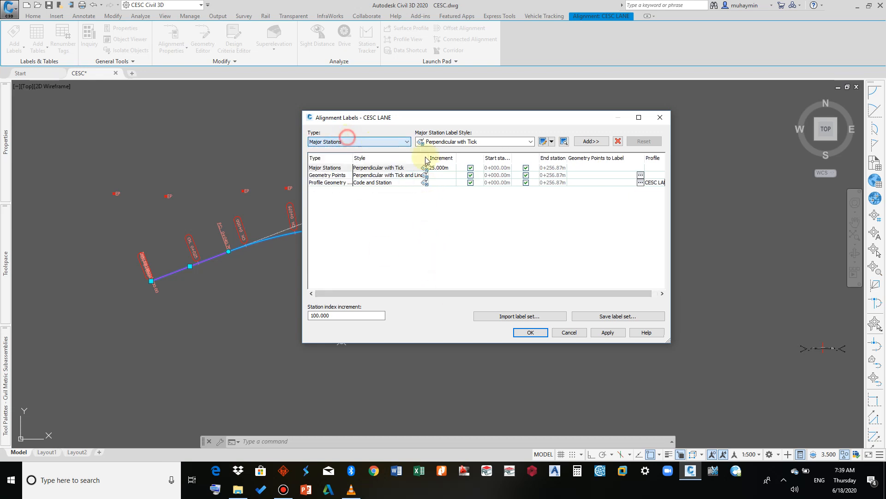
Step: Inspect the increment and station range entries for the Major Stations, Geometry Points and Profile Geometry Points labels
{"action": "left_click", "coordinate": [442, 175]}
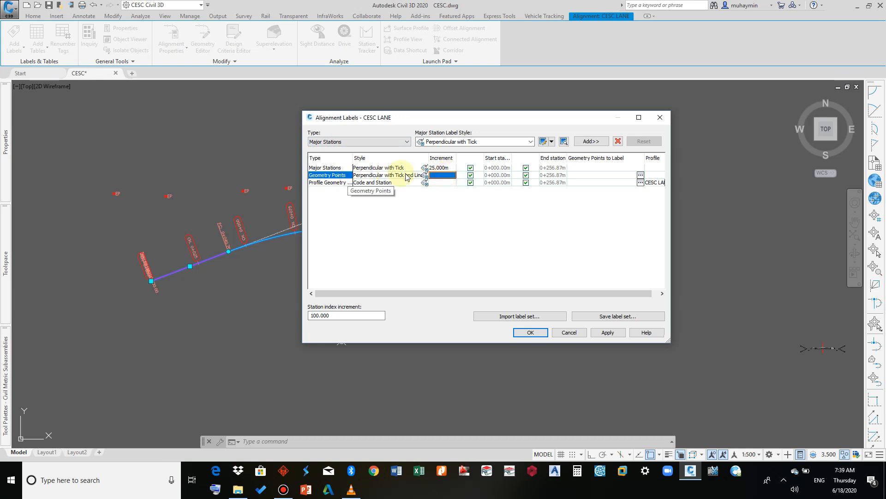
{"action": "left_click", "coordinate": [448, 182]}
{"action": "left_click", "coordinate": [446, 175]}
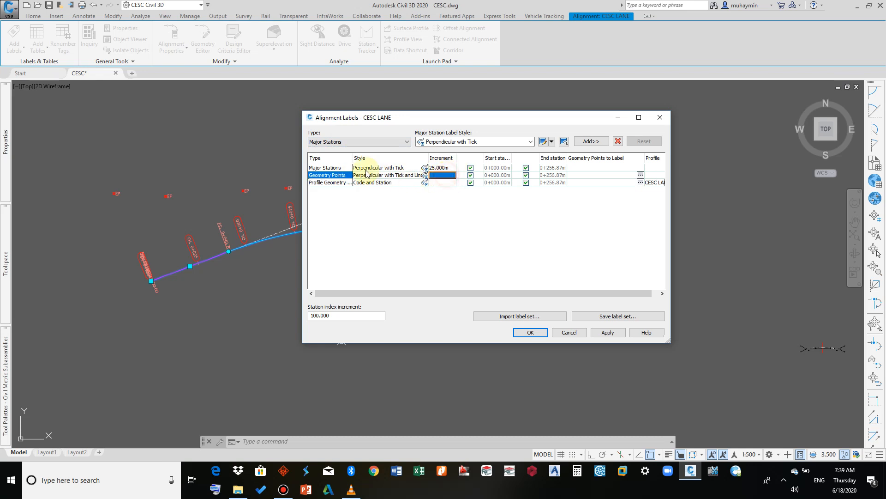
{"action": "left_click", "coordinate": [443, 182]}
{"action": "left_click", "coordinate": [446, 168]}
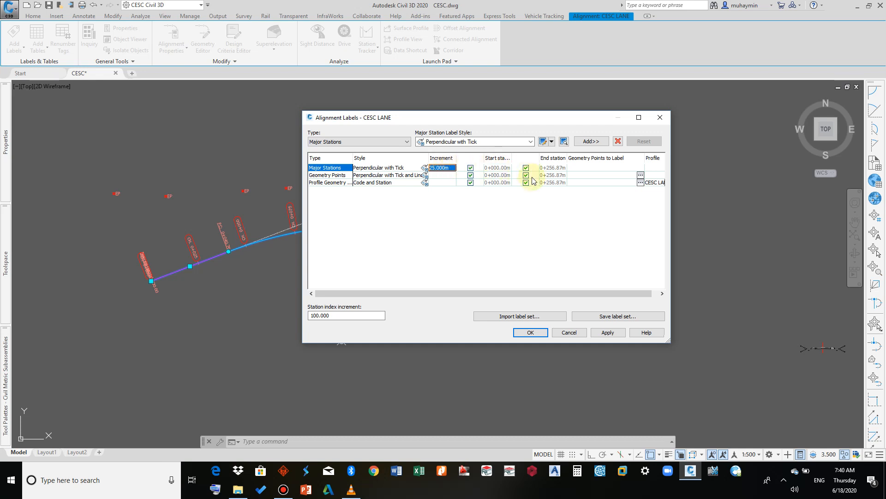
{"action": "left_click_drag", "start_coordinate": [549, 294], "coordinate": [602, 292]}
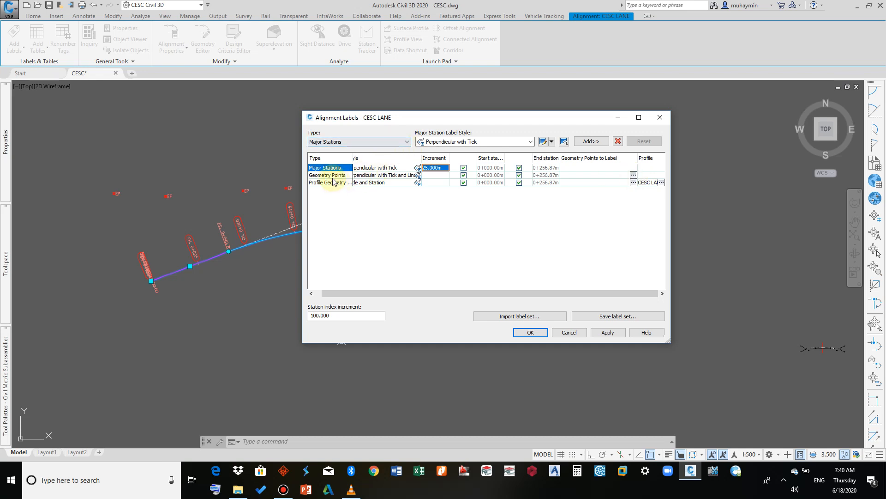
Step: Choose the Profile Geometry Points type with the Code and Station style, view the points available to label, and cancel adding them
{"action": "left_click", "coordinate": [344, 141]}
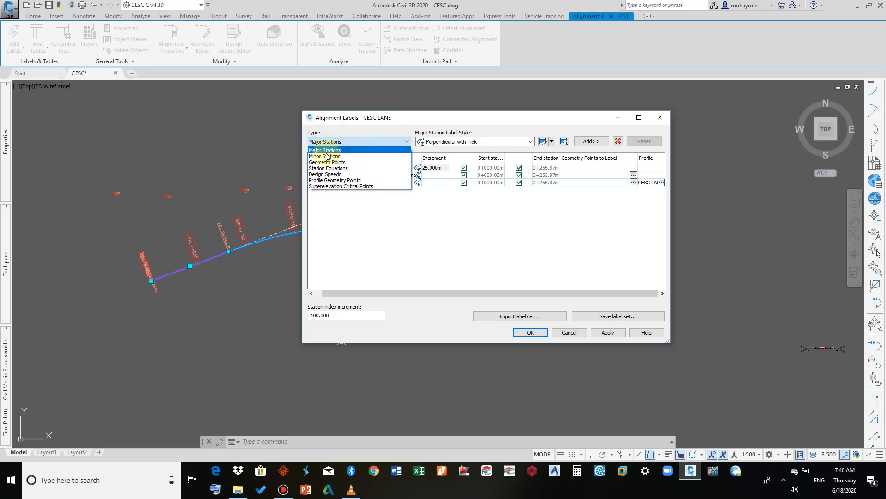
{"action": "left_click", "coordinate": [346, 140]}
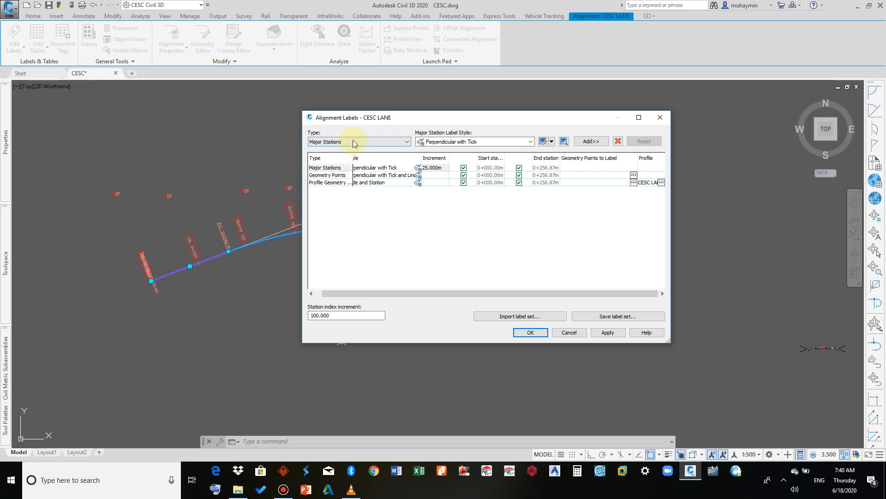
{"action": "left_click", "coordinate": [353, 140]}
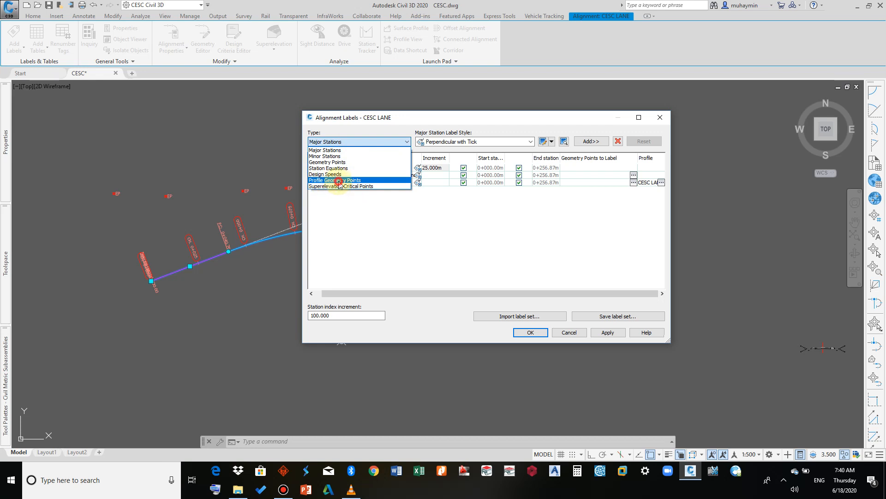
{"action": "left_click", "coordinate": [337, 180]}
{"action": "left_click", "coordinate": [447, 143]}
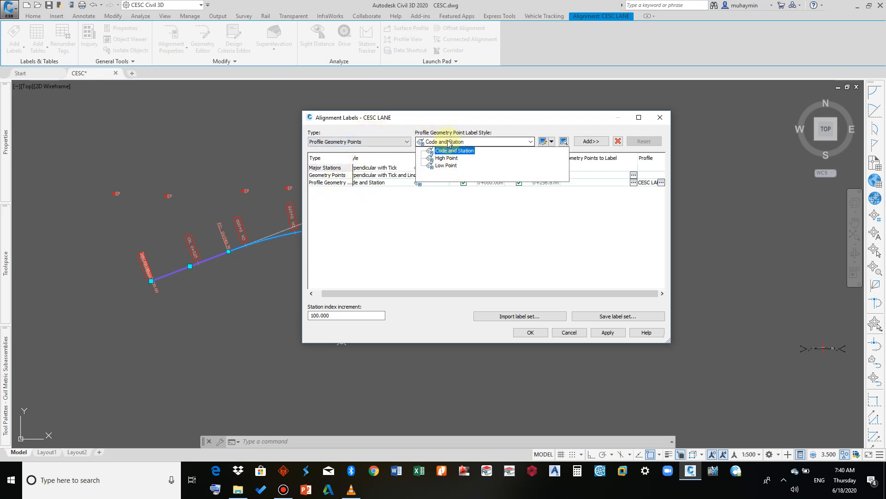
{"action": "left_click", "coordinate": [452, 150]}
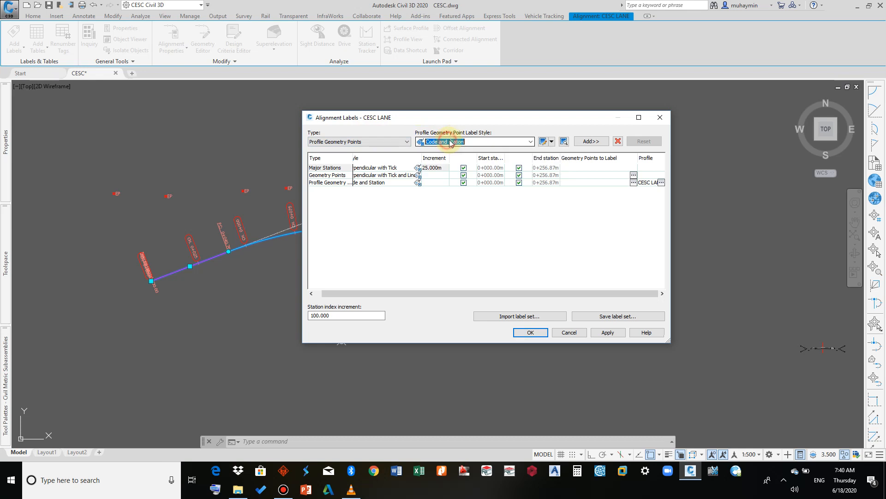
{"action": "left_click", "coordinate": [592, 141]}
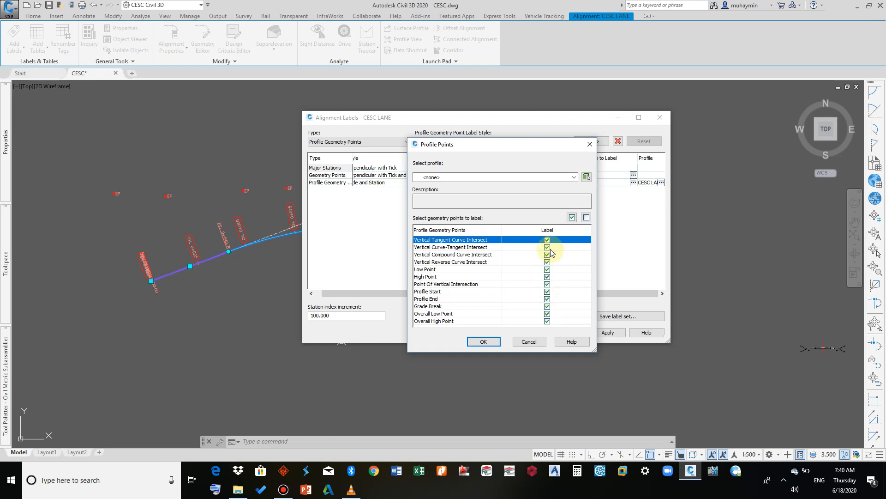
{"action": "left_click", "coordinate": [530, 341]}
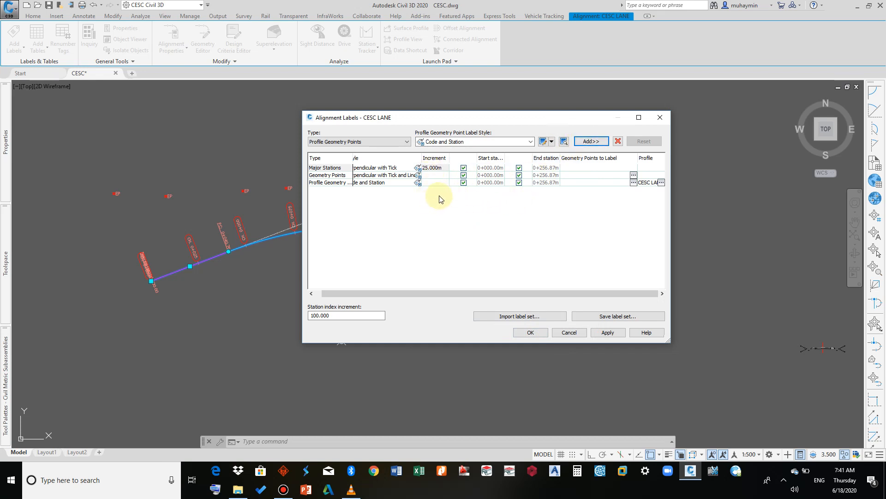
Step: Examine the geometry points to label and the profile point selection for the CESC LANE profile, closing each without changes
{"action": "left_click", "coordinate": [634, 176]}
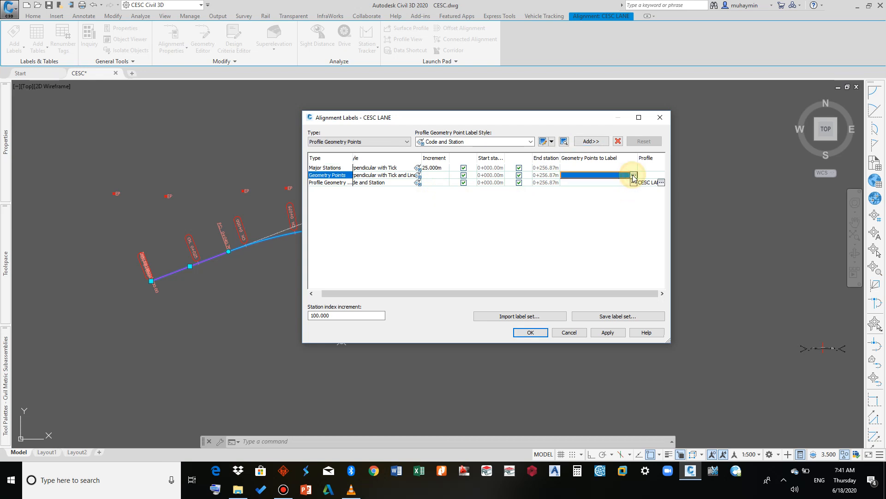
{"action": "left_click", "coordinate": [633, 175]}
{"action": "left_click", "coordinate": [545, 178]}
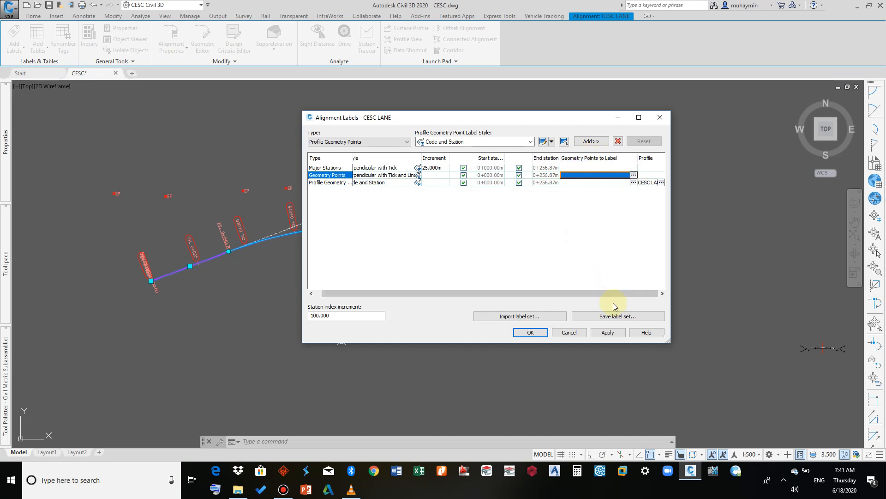
{"action": "left_click", "coordinate": [662, 184]}
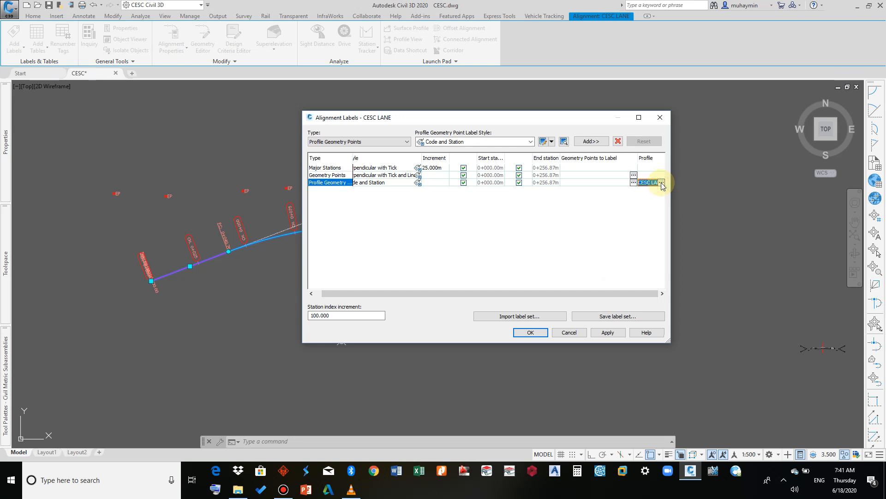
{"action": "left_click", "coordinate": [663, 184]}
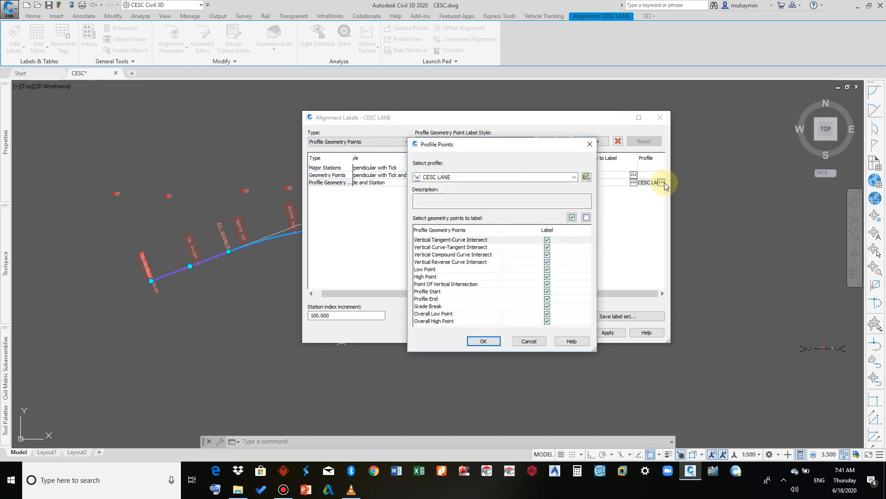
{"action": "left_click", "coordinate": [590, 144]}
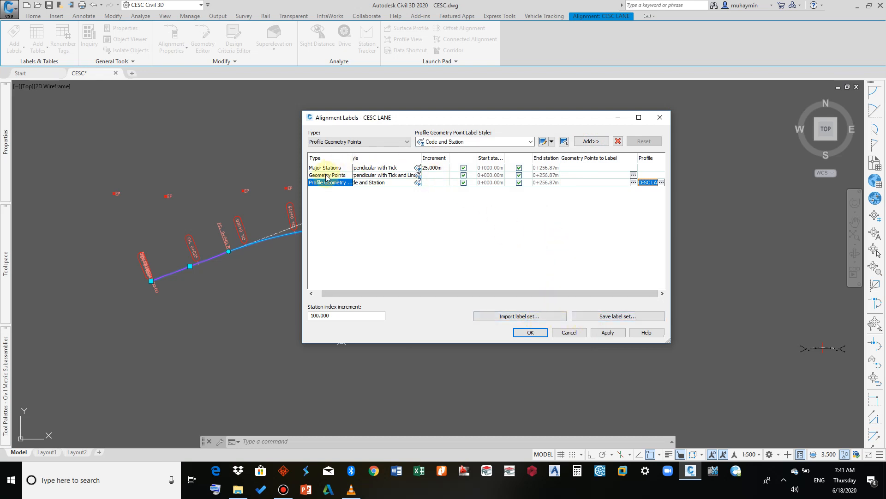
Step: View the labels and information settings for saving the current labels as a label set, and close without saving
{"action": "left_click", "coordinate": [619, 317]}
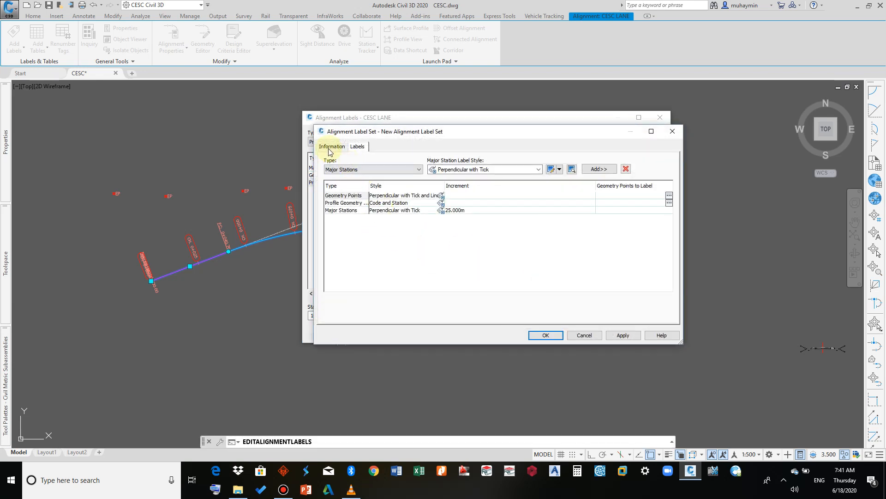
{"action": "left_click", "coordinate": [332, 148]}
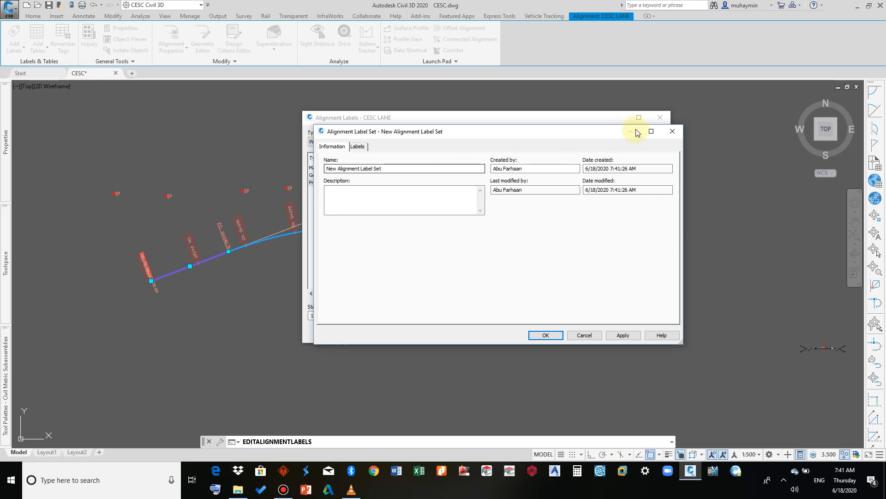
{"action": "left_click", "coordinate": [672, 130]}
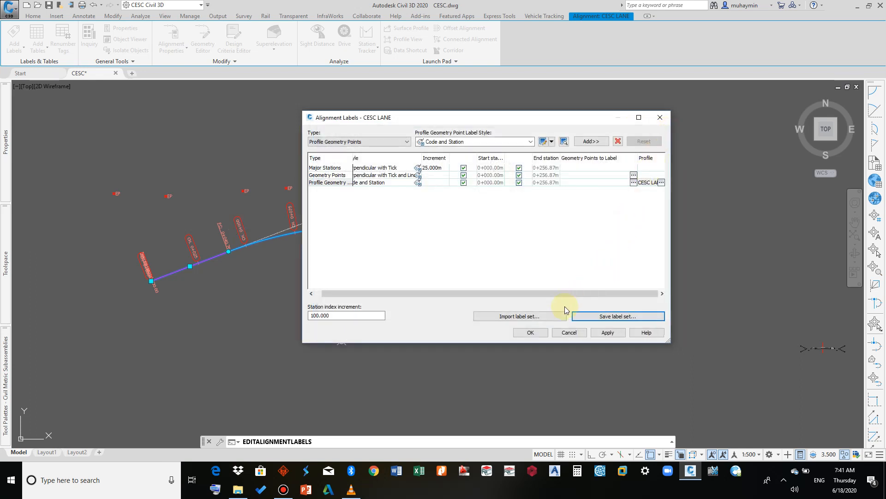
Step: View the label sets available for import without importing one, and accept the CESC LANE alignment labels
{"action": "left_click", "coordinate": [531, 317]}
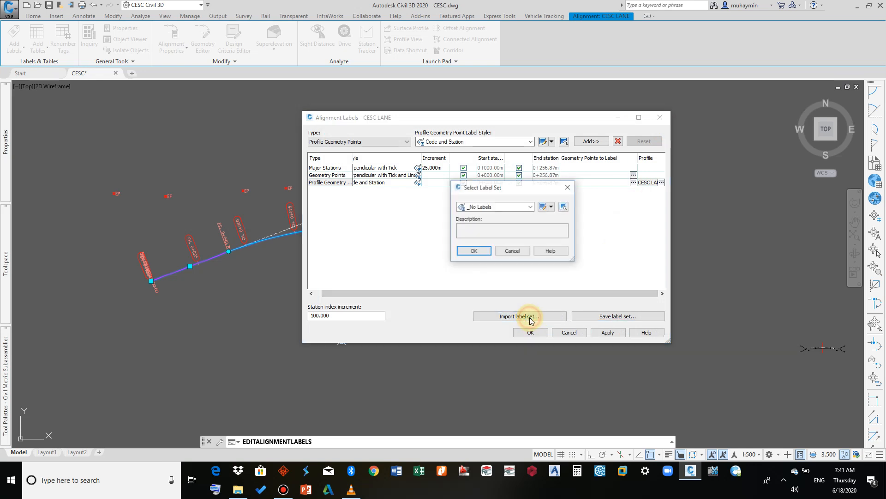
{"action": "left_click", "coordinate": [521, 206]}
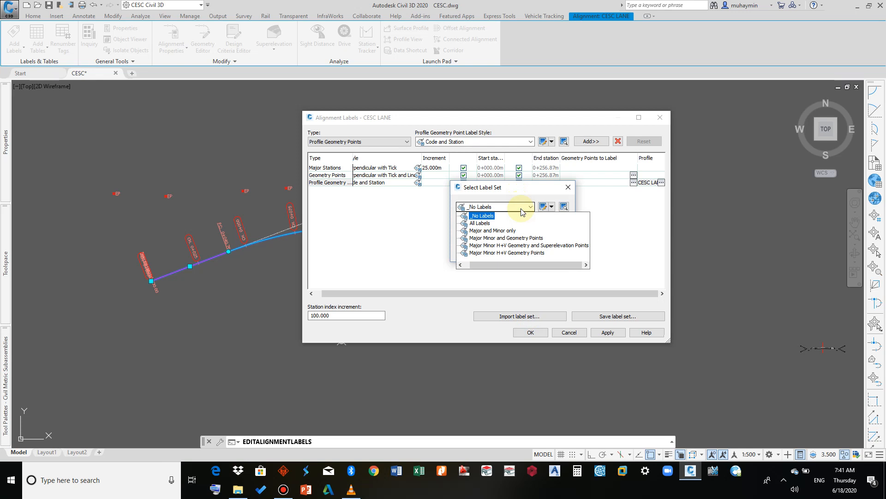
{"action": "left_click", "coordinate": [530, 195]}
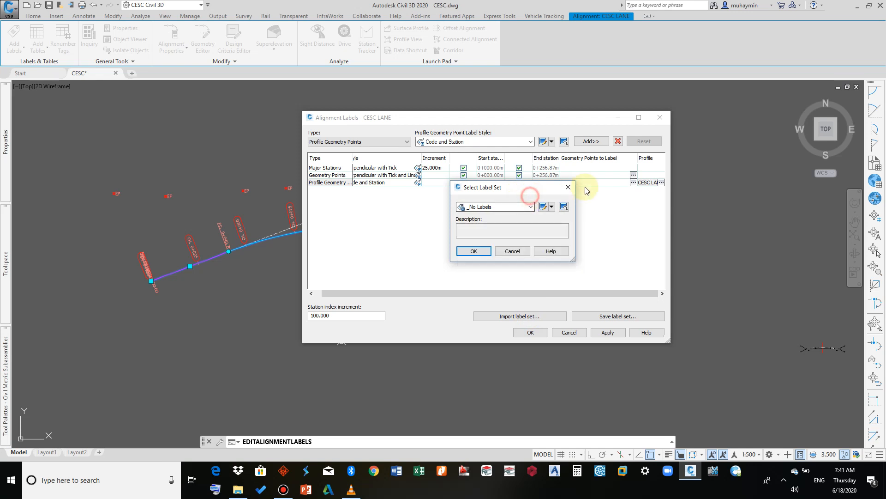
{"action": "left_click", "coordinate": [570, 188]}
{"action": "left_click", "coordinate": [577, 229]}
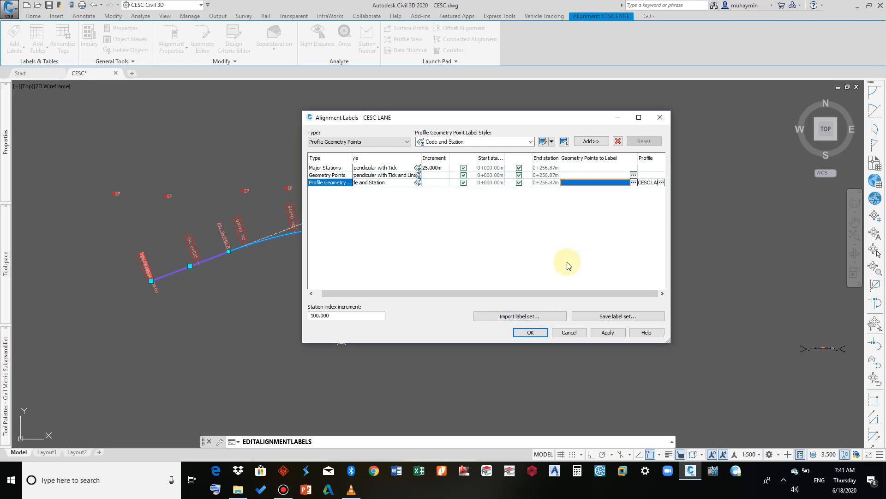
{"action": "left_click", "coordinate": [539, 332]}
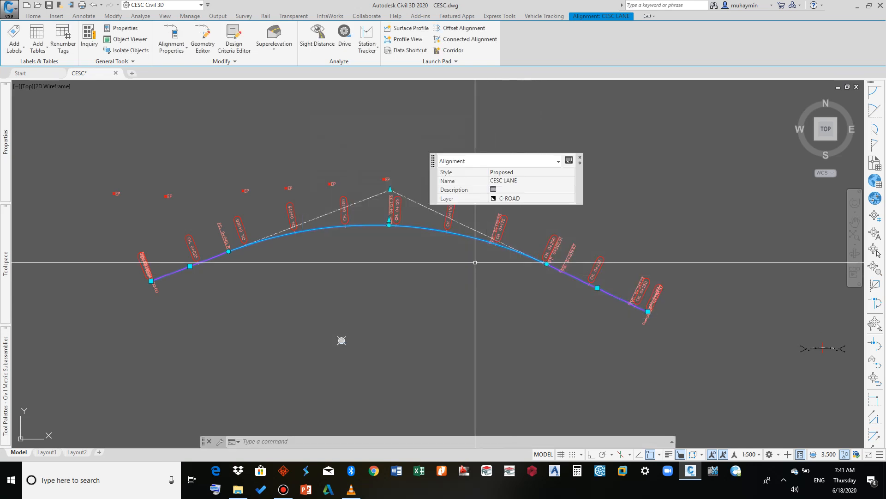
{"action": "right_click", "coordinate": [433, 232]}
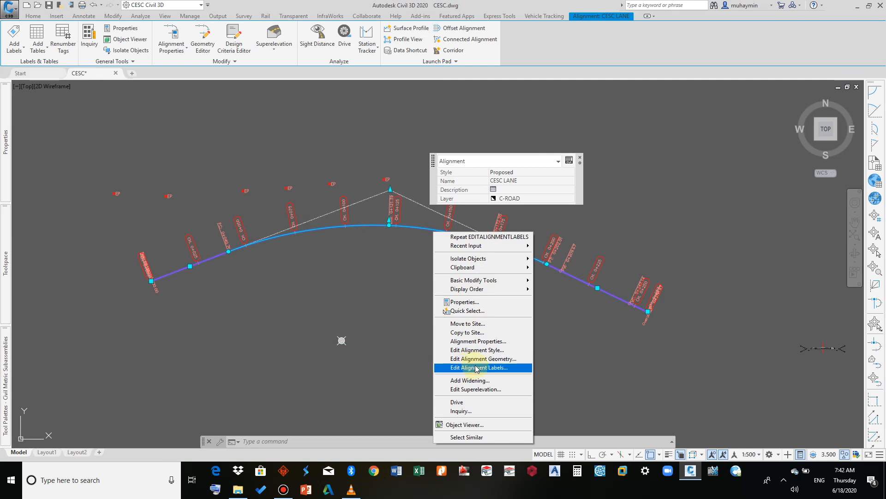
{"action": "left_click", "coordinate": [376, 310]}
{"action": "left_click", "coordinate": [378, 305]}
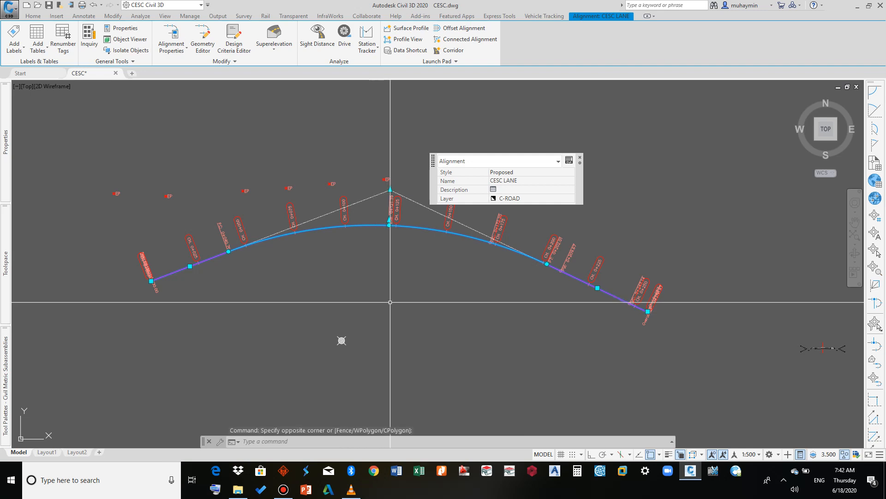
{"action": "right_click", "coordinate": [322, 315]}
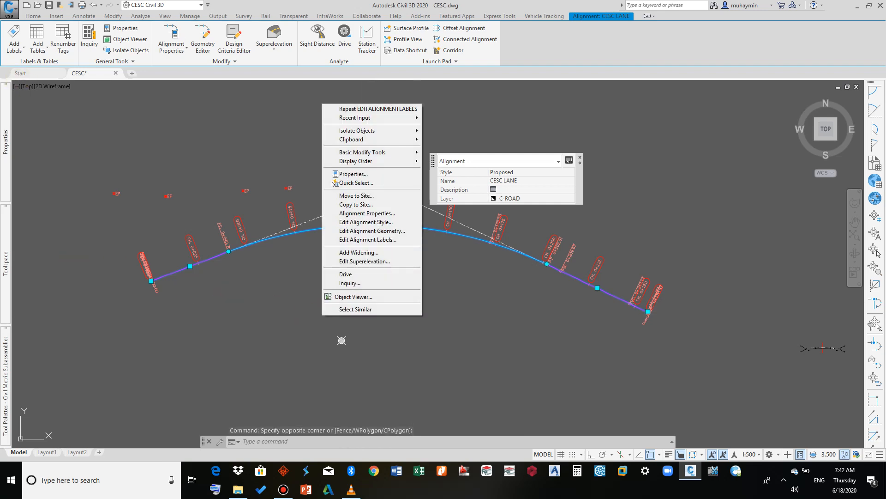